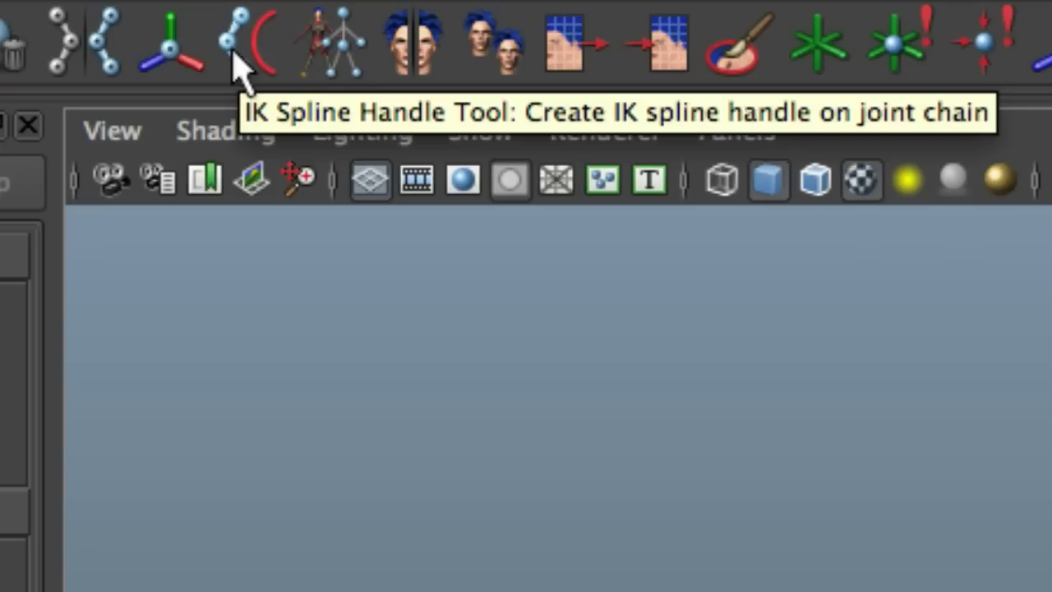
Step: Create an IK spline handle between the neck joint and the pelvis joint, leaving the tool once it is made
{"action": "left_click", "coordinate": [237, 45]}
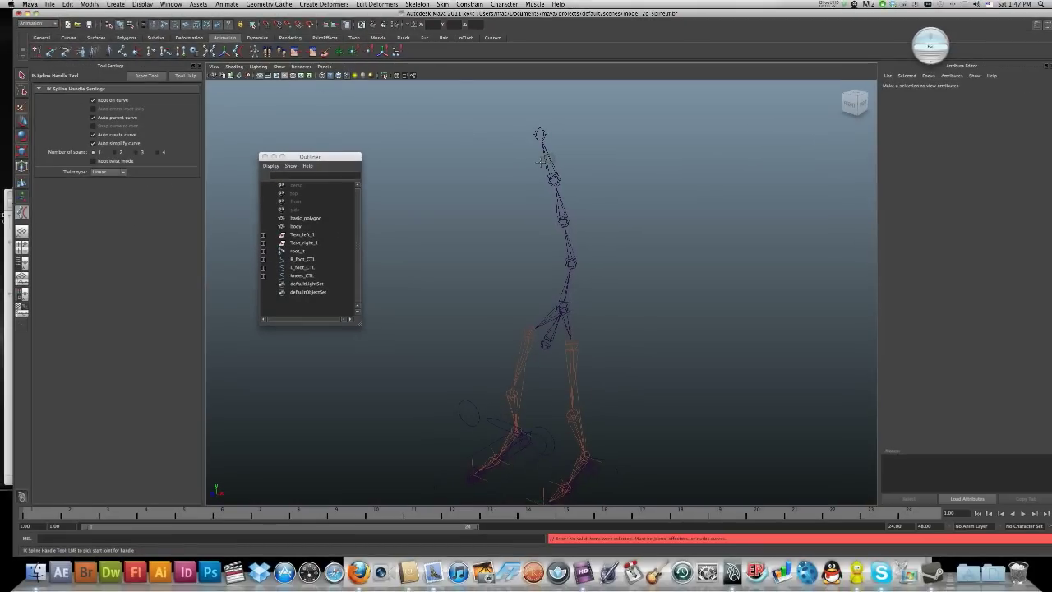
{"action": "left_click", "coordinate": [540, 134]}
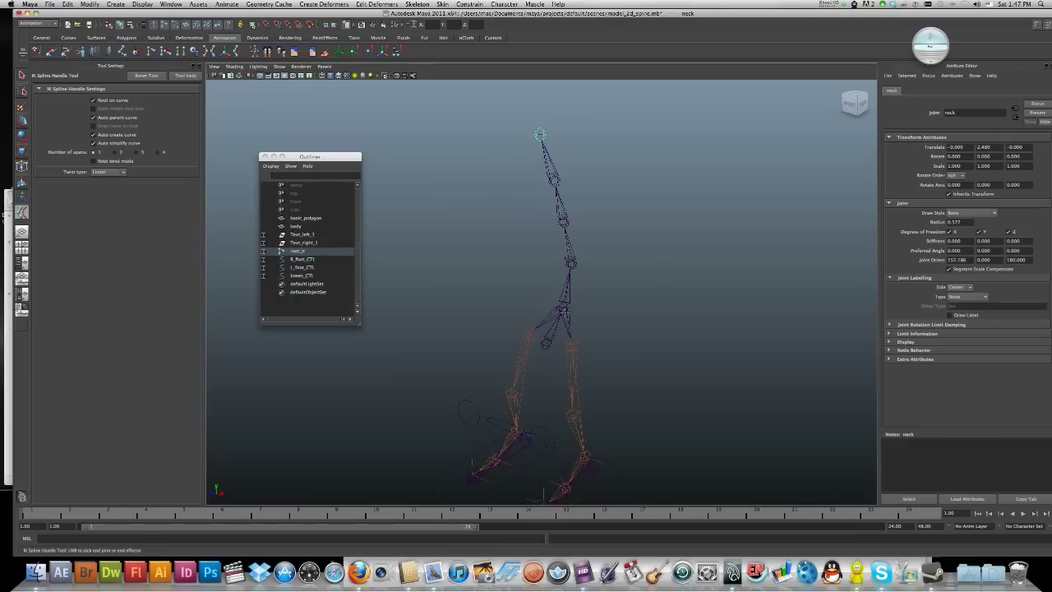
{"action": "left_click_drag", "start_coordinate": [564, 311], "coordinate": [573, 313], "text": "alt"}
{"action": "right_click_drag", "start_coordinate": [565, 313], "coordinate": [594, 326], "text": "alt"}
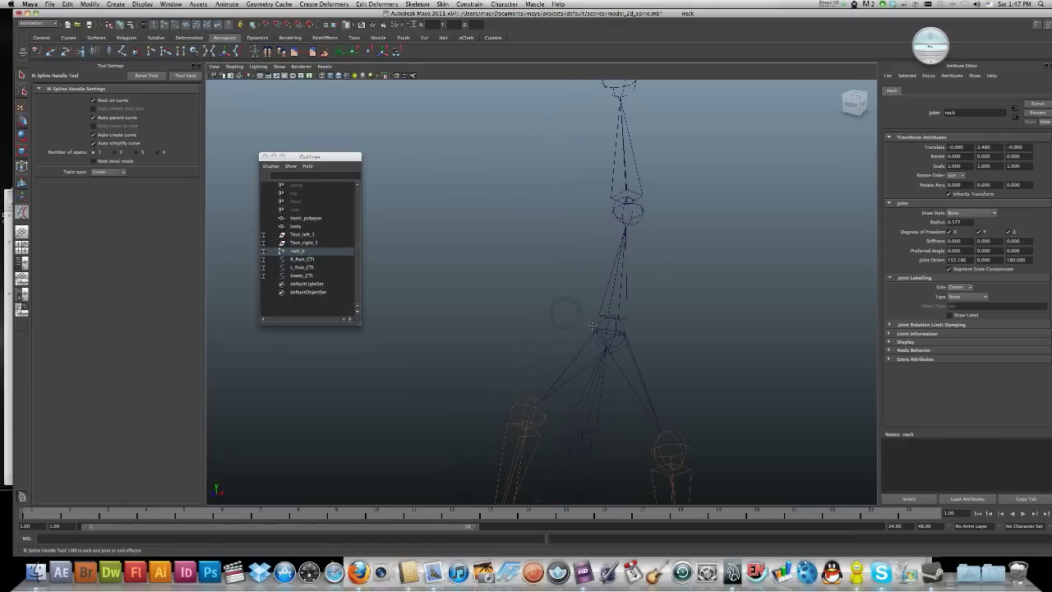
{"action": "left_click_drag", "start_coordinate": [615, 334], "coordinate": [583, 333], "text": "alt"}
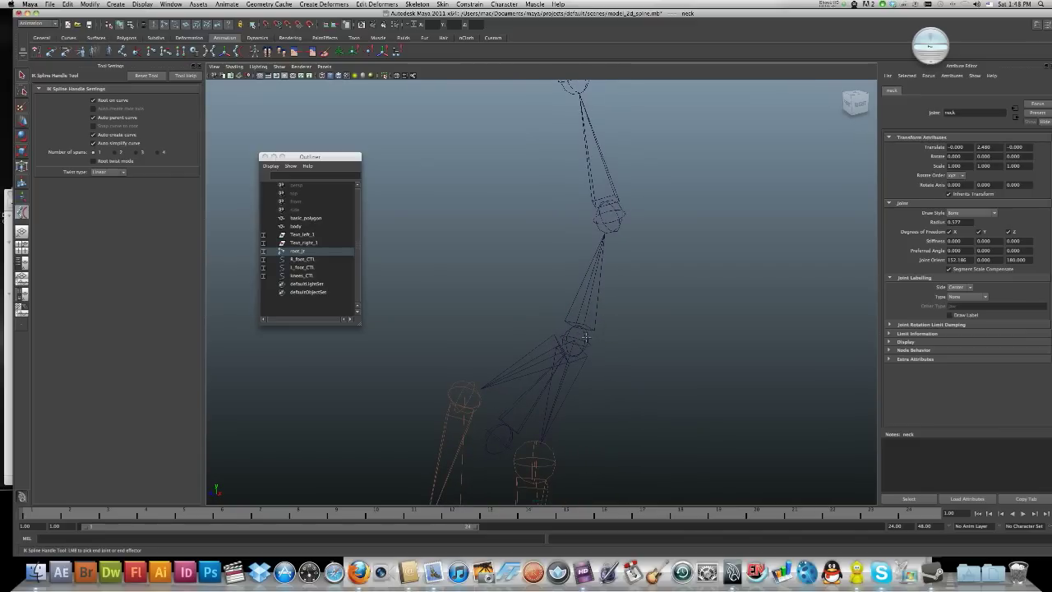
{"action": "left_click", "coordinate": [585, 337]}
{"action": "key", "text": "q"}
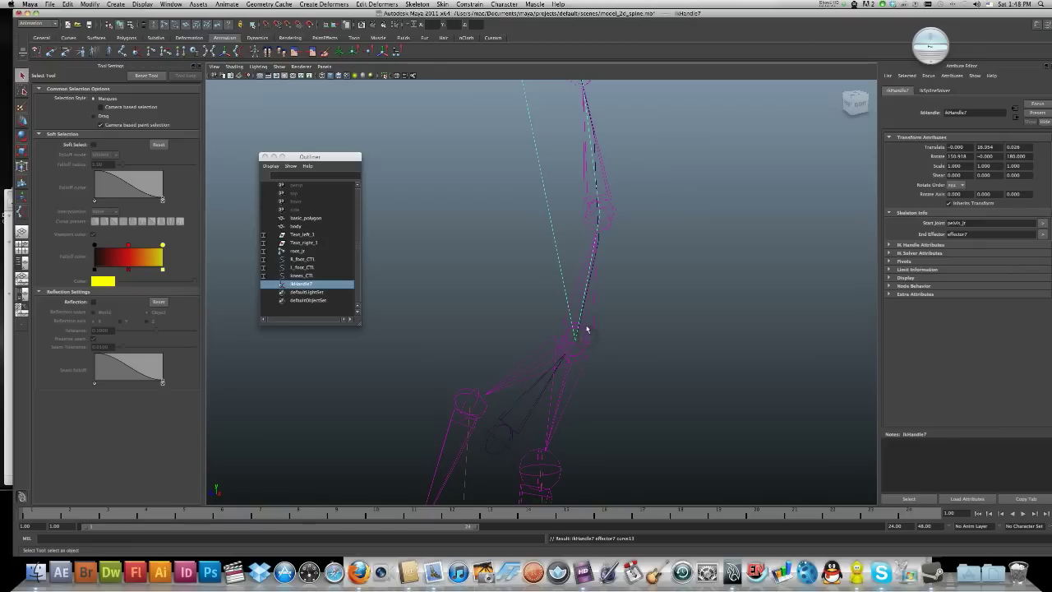
Step: Select the IK spline curve running along the spine joints and switch it to control vertex editing
{"action": "left_click_drag", "start_coordinate": [564, 245], "coordinate": [587, 268], "text": "alt"}
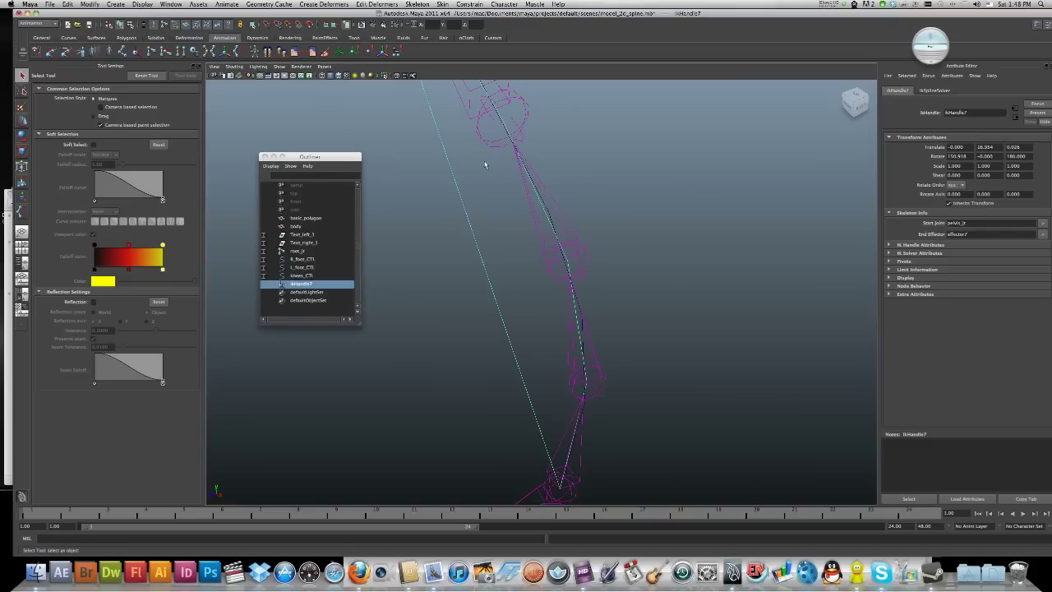
{"action": "left_click", "coordinate": [554, 180]}
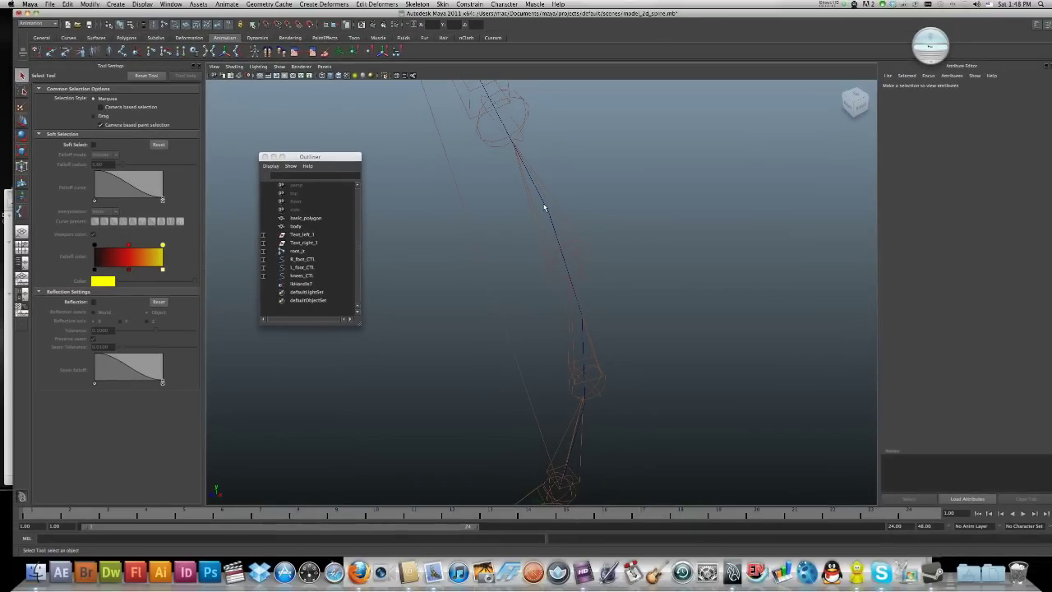
{"action": "left_click", "coordinate": [545, 208]}
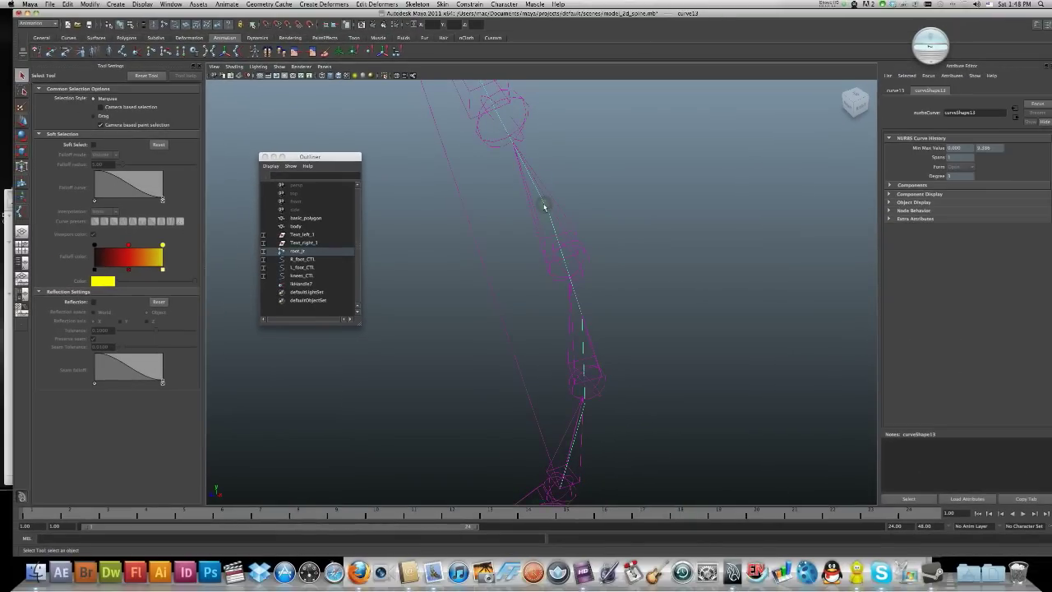
{"action": "left_click", "coordinate": [552, 207]}
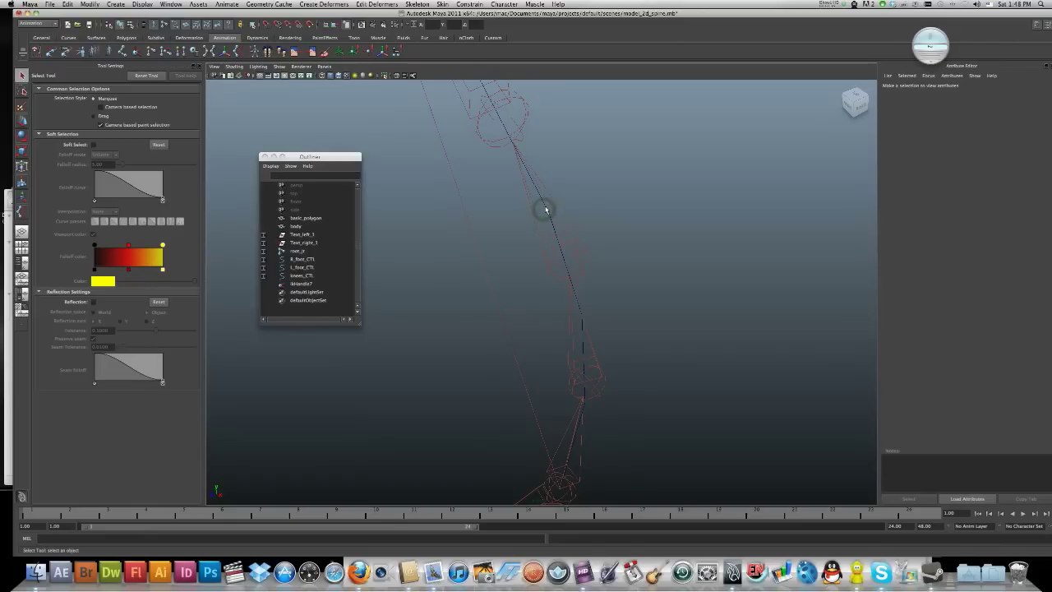
{"action": "left_click", "coordinate": [546, 212]}
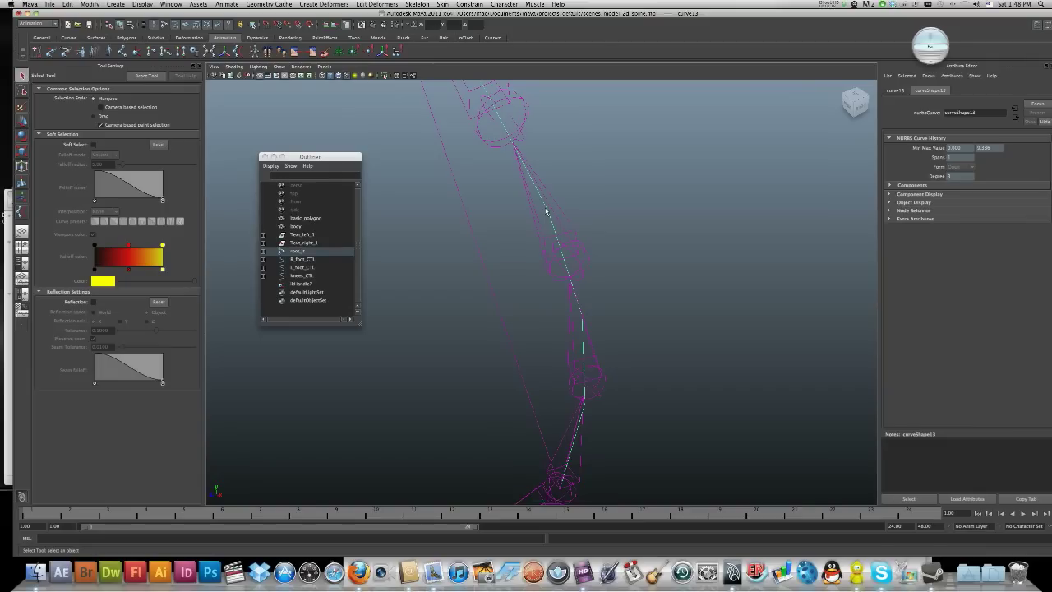
{"action": "right_click", "coordinate": [545, 211]}
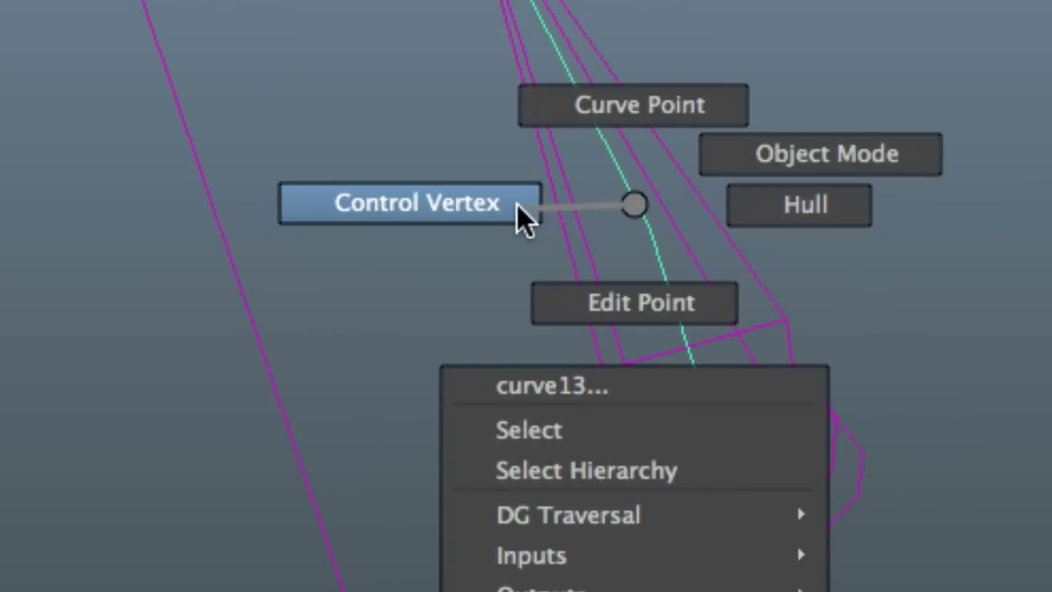
{"action": "right_click_drag", "start_coordinate": [517, 204], "coordinate": [517, 204]}
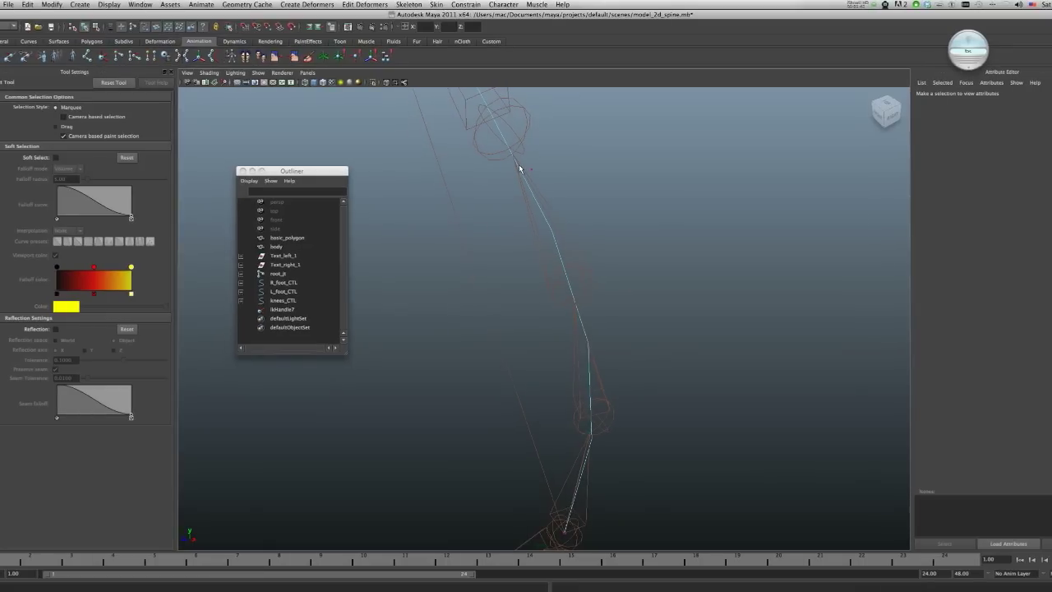
Step: Create a cluster on the curve's topmost control vertex at the neck, with Relative mode enabled and the envelope at 1.000
{"action": "scroll", "coordinate": [518, 165], "scroll_direction": "down", "scroll_amount": 5}
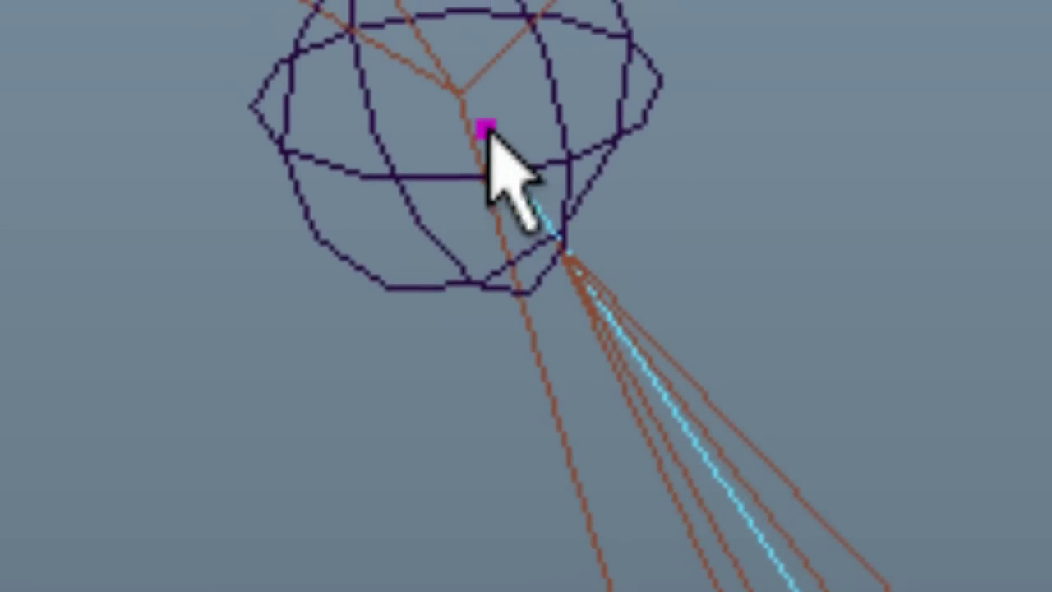
{"action": "left_click", "coordinate": [487, 130]}
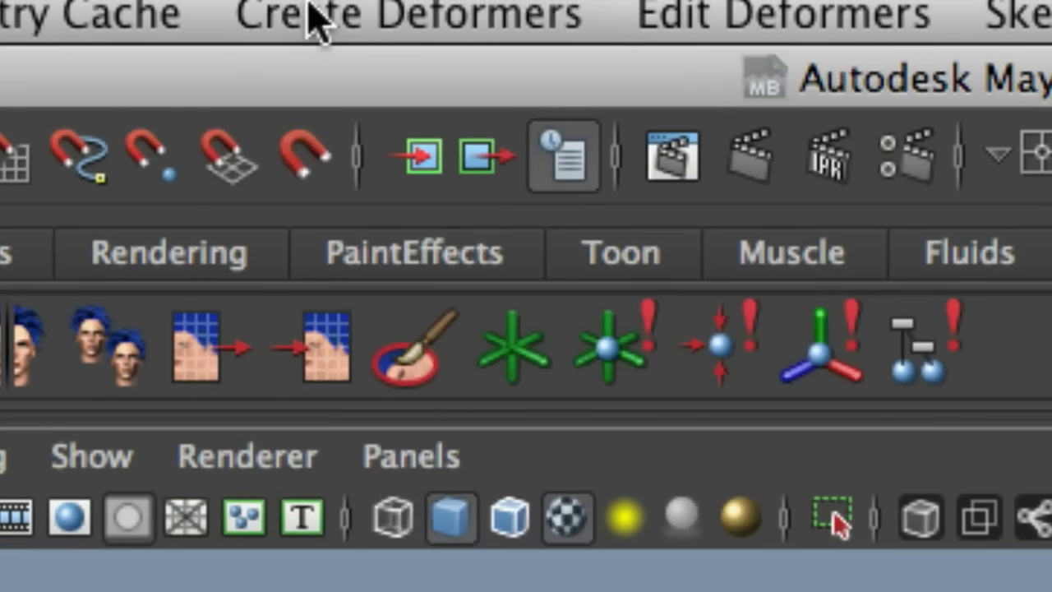
{"action": "left_click", "coordinate": [312, 5]}
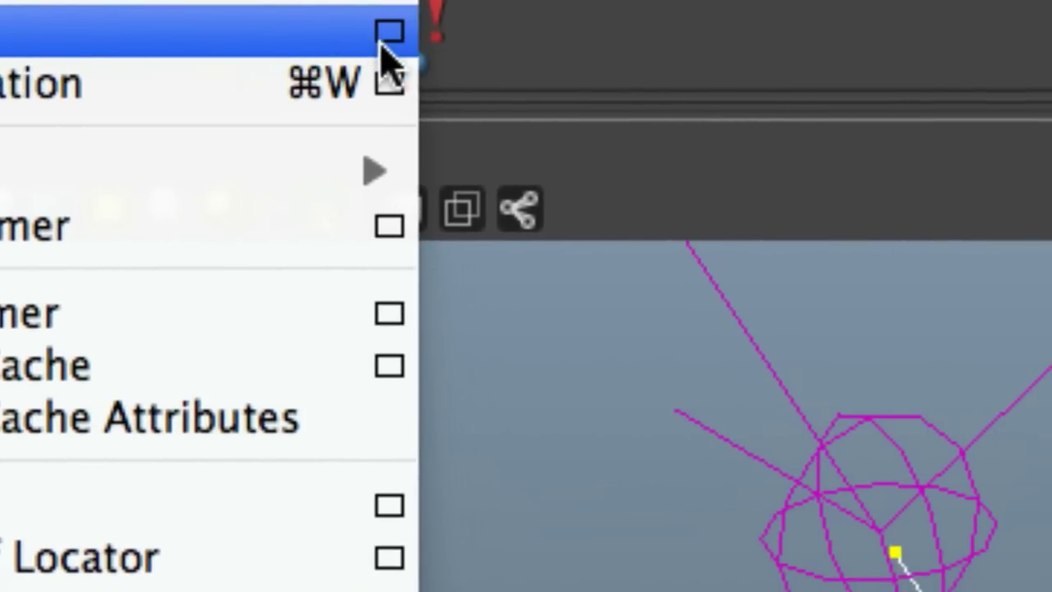
{"action": "left_click", "coordinate": [383, 41]}
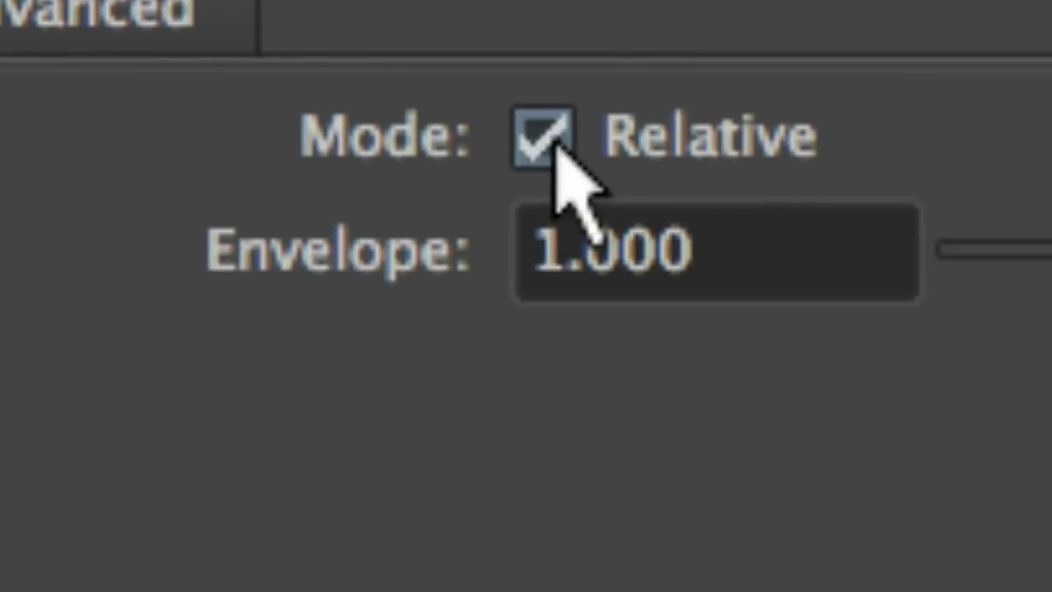
{"action": "left_click", "coordinate": [541, 151]}
{"action": "left_click", "coordinate": [550, 148]}
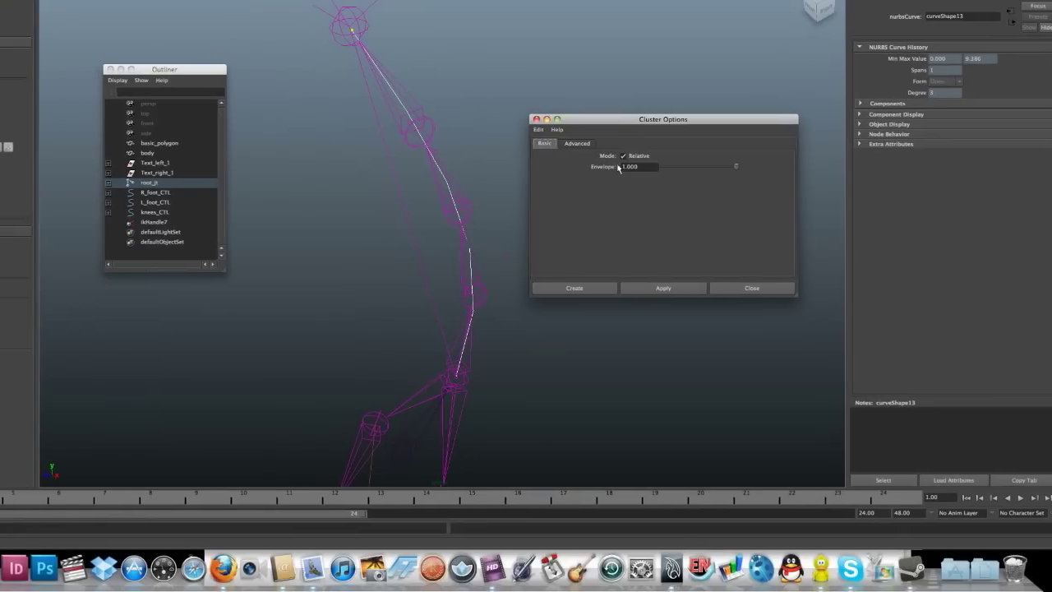
{"action": "left_click", "coordinate": [608, 287]}
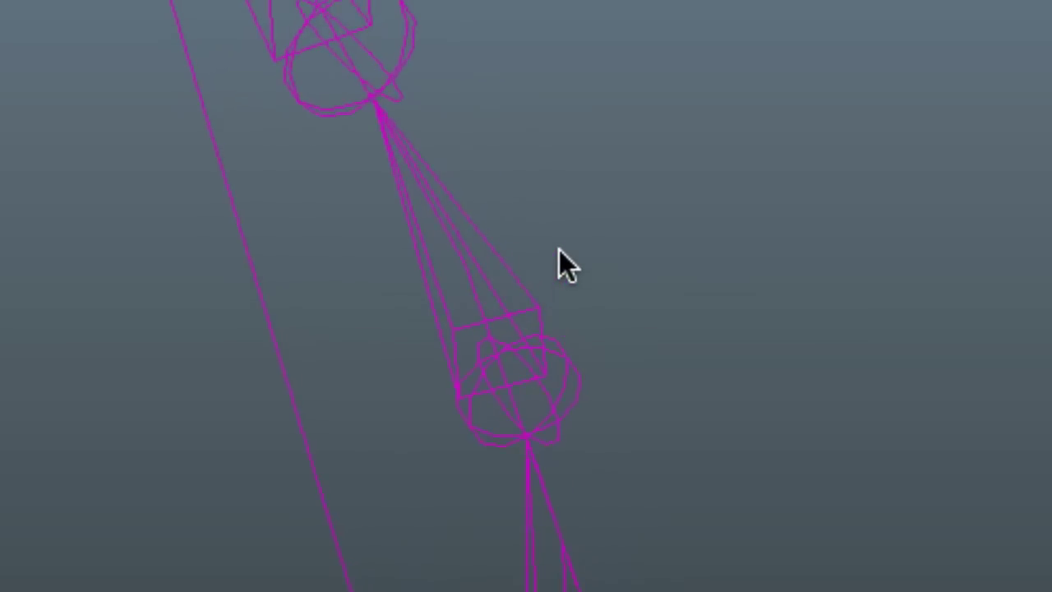
Step: Create a Relative cluster on the spine curve's second control vertex from the top
{"action": "left_click", "coordinate": [560, 250]}
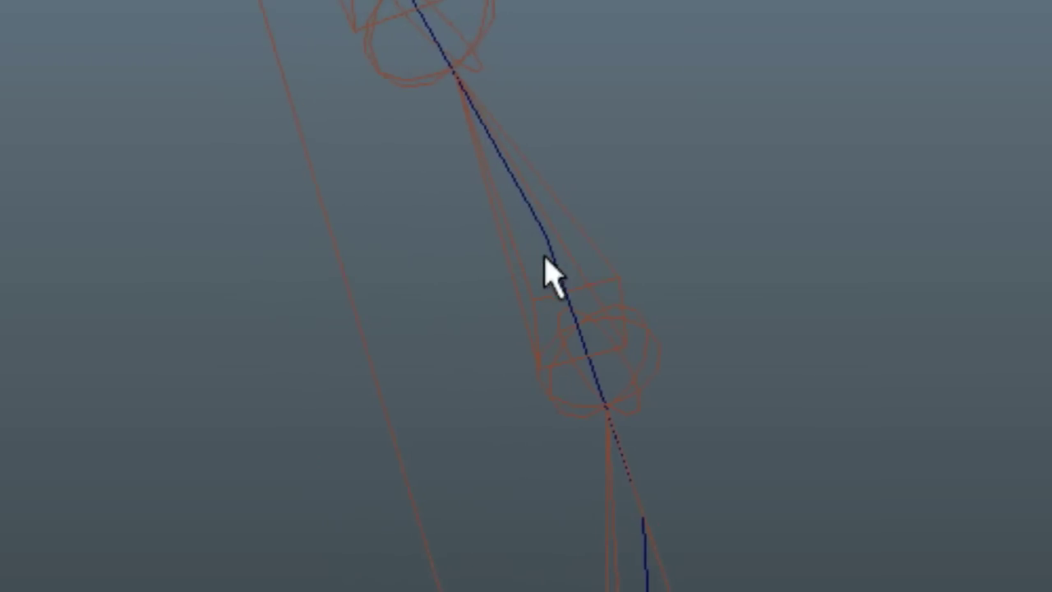
{"action": "left_click", "coordinate": [547, 261]}
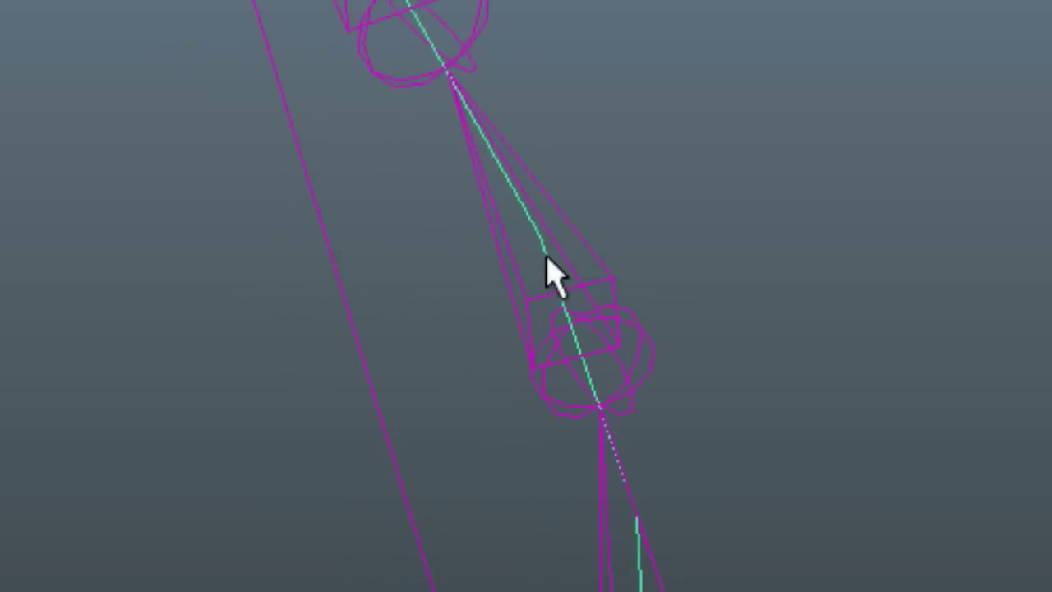
{"action": "right_click_drag", "start_coordinate": [546, 258], "coordinate": [415, 256]}
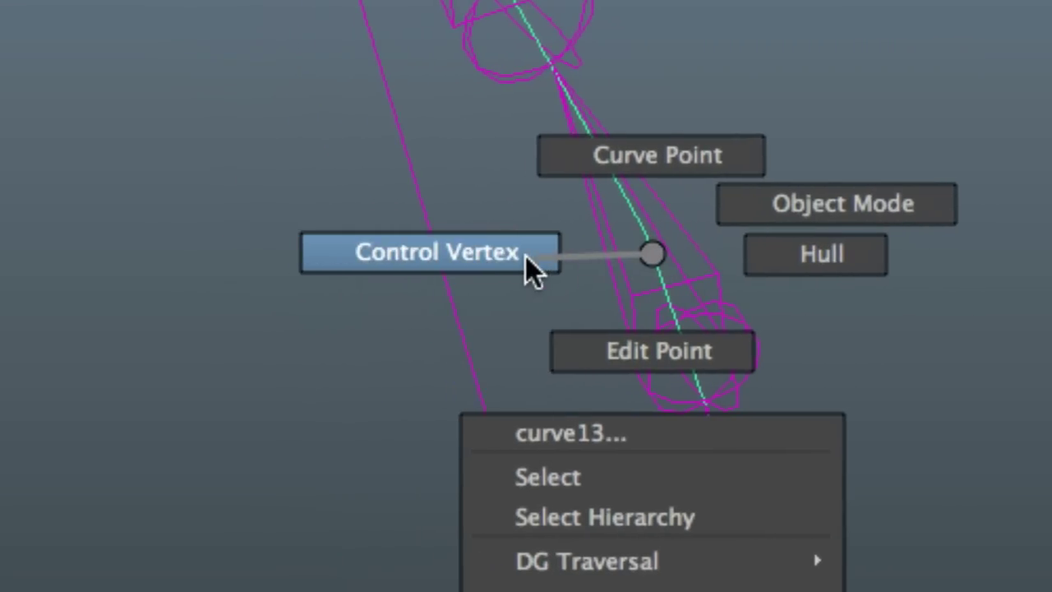
{"action": "right_click_drag", "start_coordinate": [525, 255], "coordinate": [525, 259]}
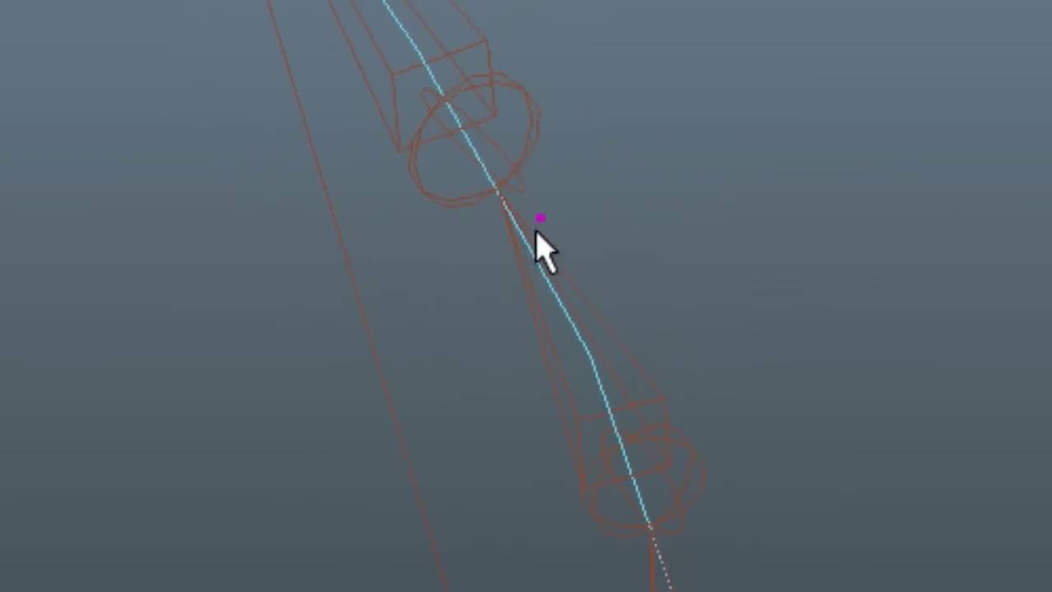
{"action": "left_click", "coordinate": [535, 231]}
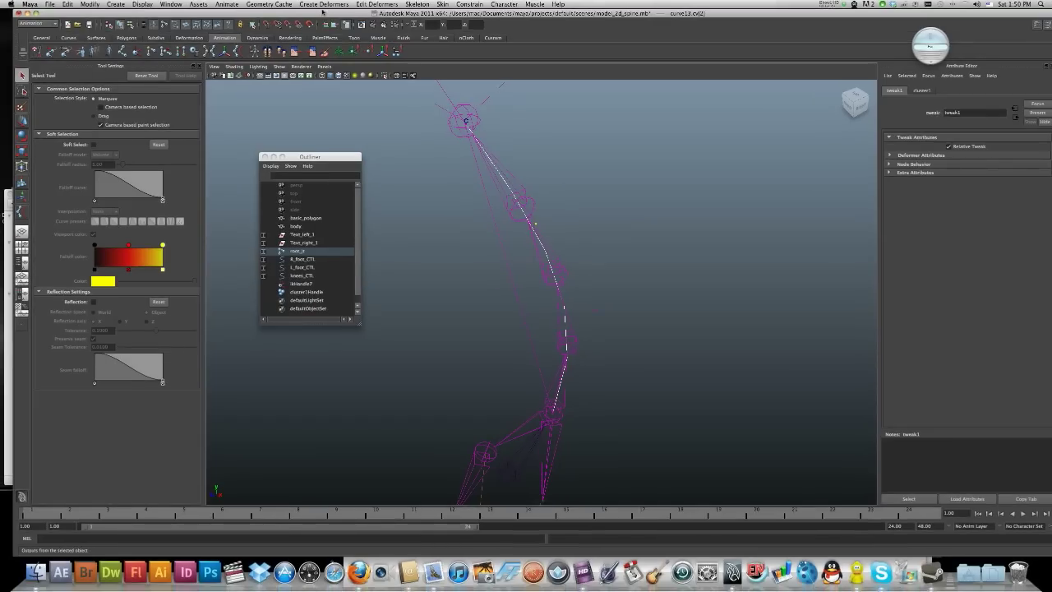
{"action": "left_click", "coordinate": [317, 5]}
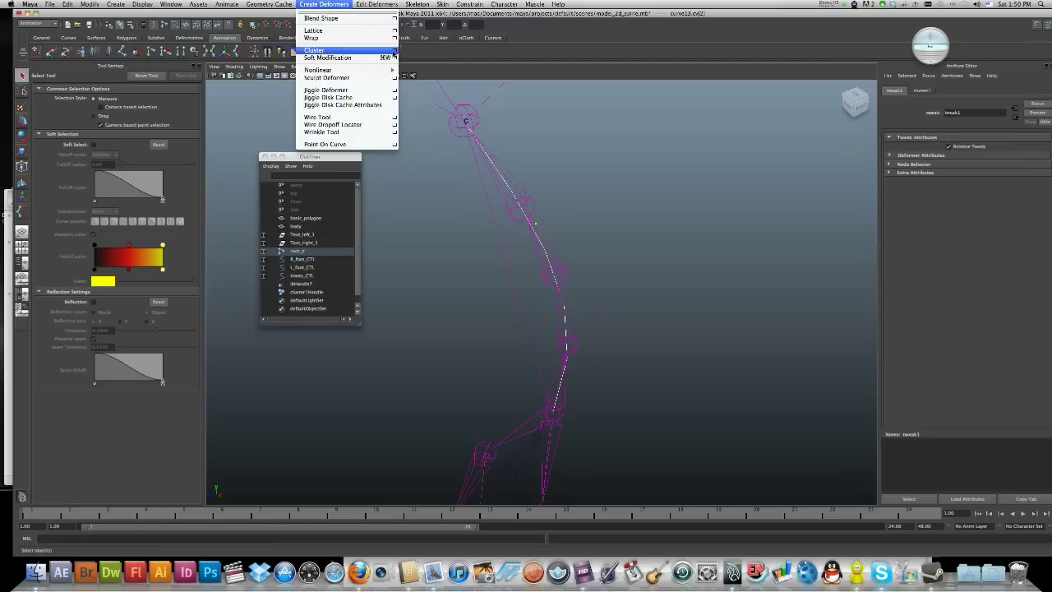
{"action": "left_click", "coordinate": [394, 50]}
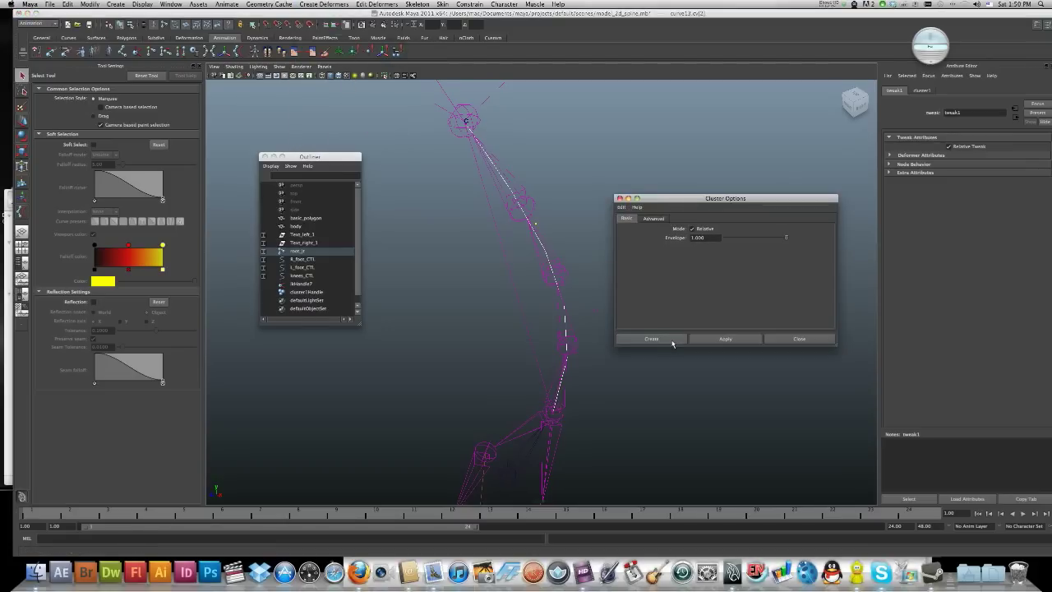
{"action": "left_click", "coordinate": [669, 338]}
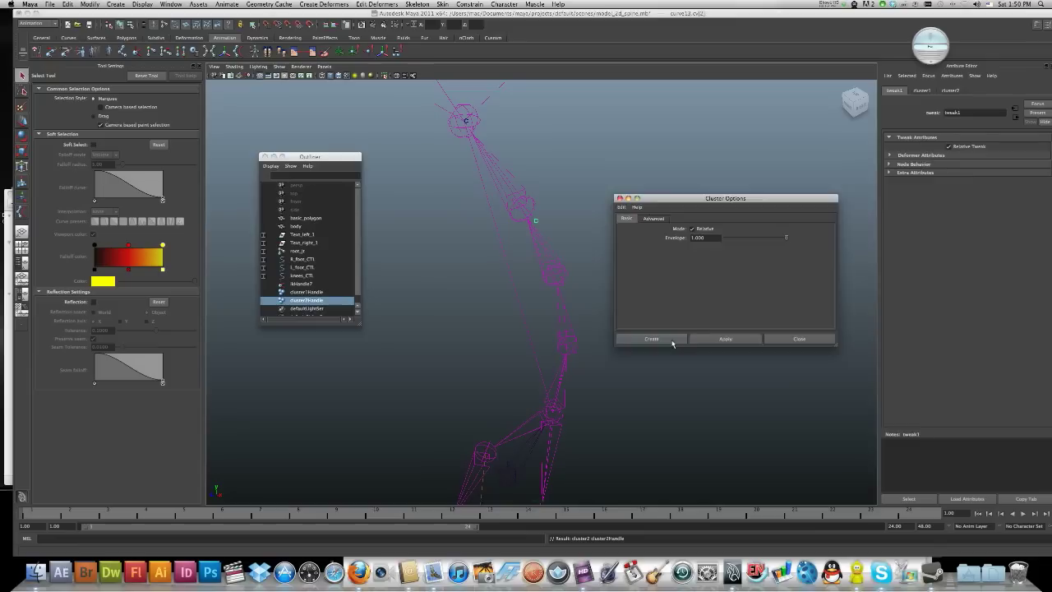
Step: Create a cluster on the spine curve's third control vertex from the top, beside the lower spine
{"action": "left_click", "coordinate": [586, 327]}
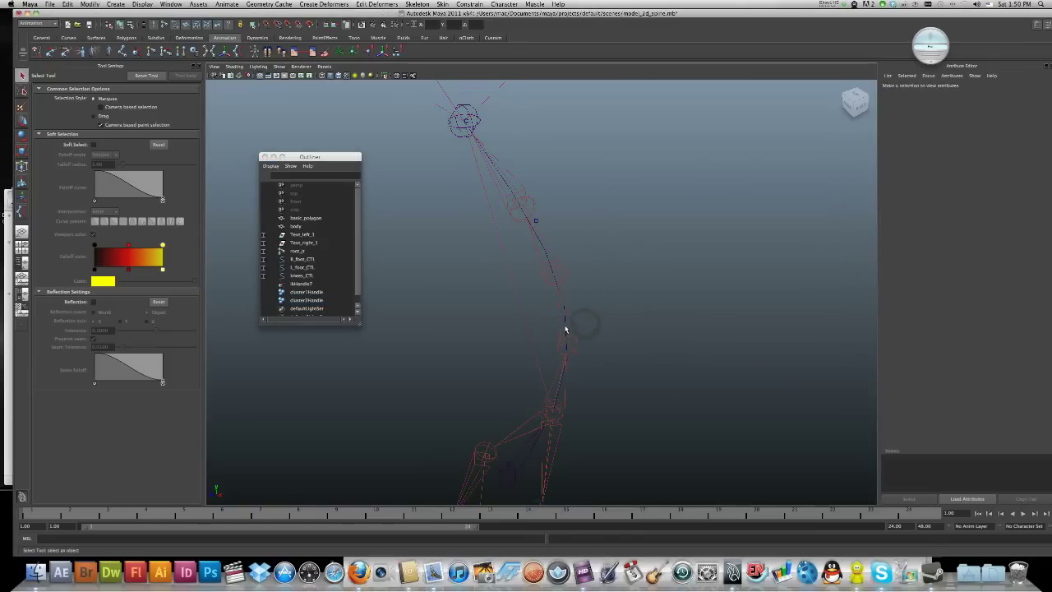
{"action": "left_click", "coordinate": [565, 329]}
{"action": "right_click_drag", "start_coordinate": [566, 328], "coordinate": [526, 325]}
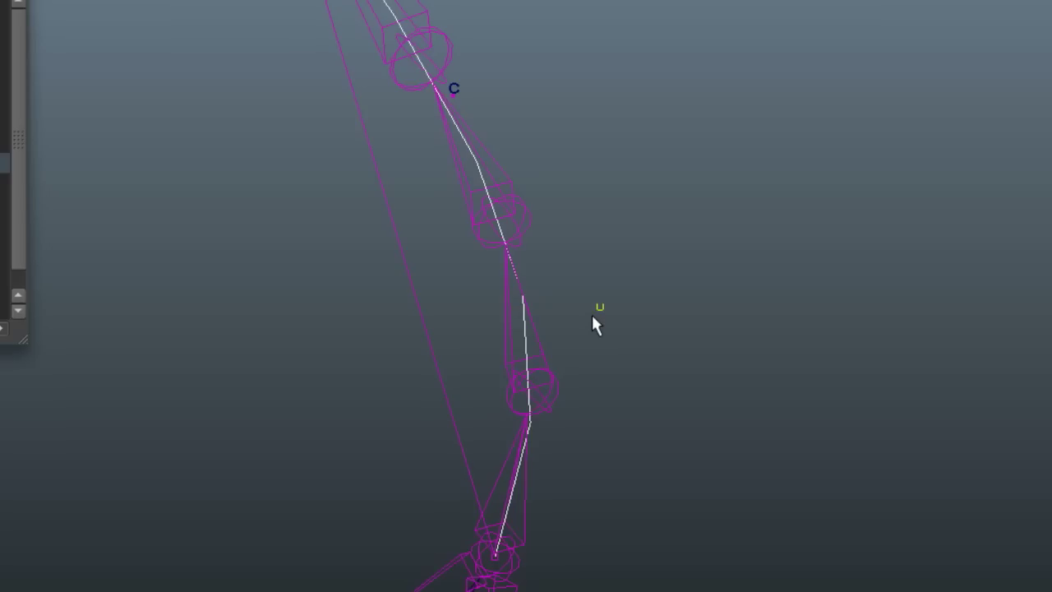
{"action": "left_click", "coordinate": [323, 5]}
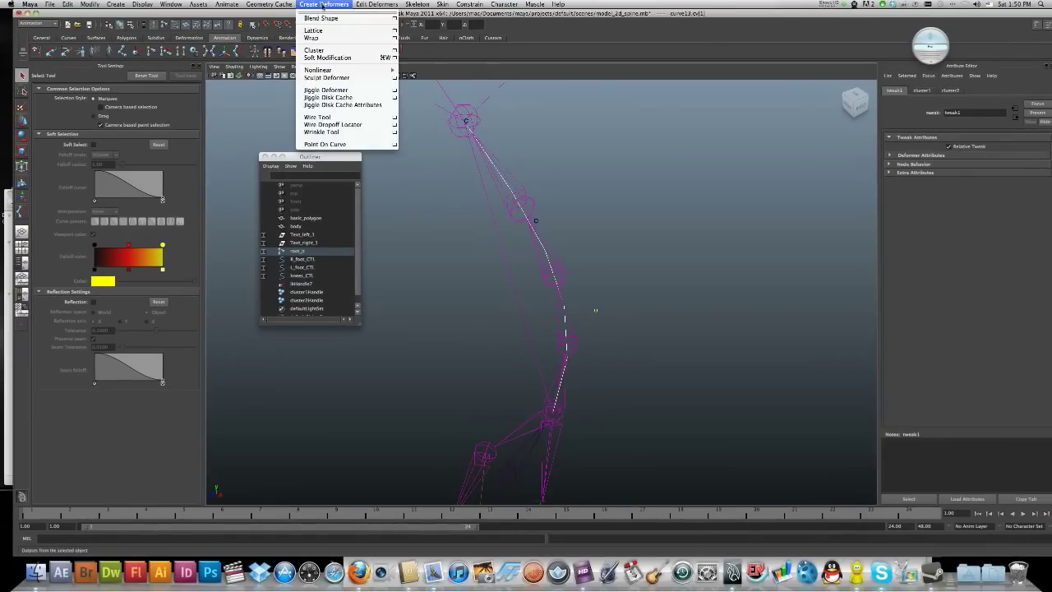
{"action": "left_click", "coordinate": [328, 51]}
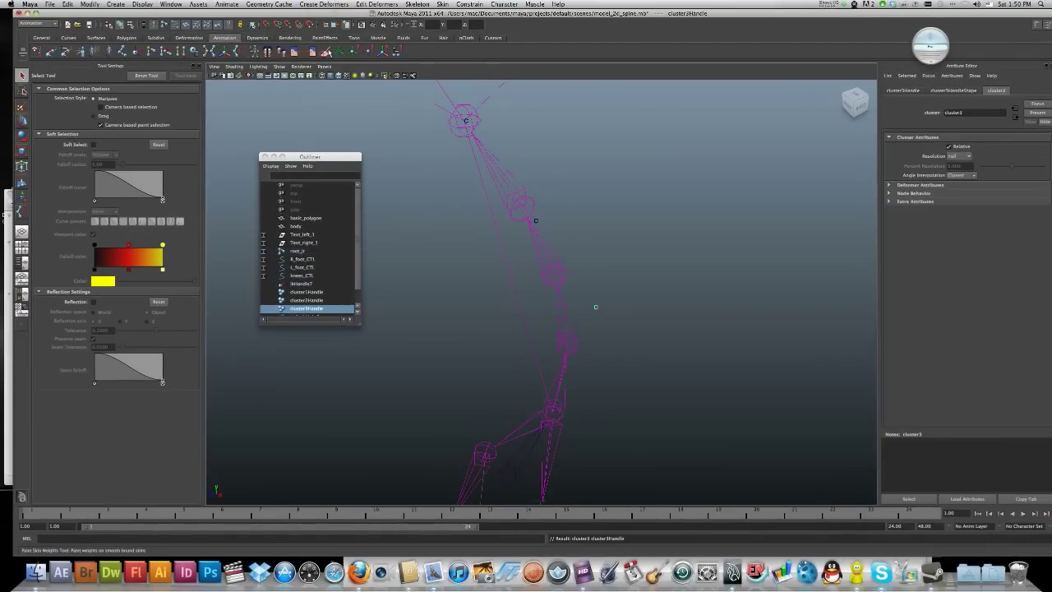
Step: Create a Relative cluster on the spine curve's lowest control vertex, at the root joint
{"action": "left_click", "coordinate": [587, 367]}
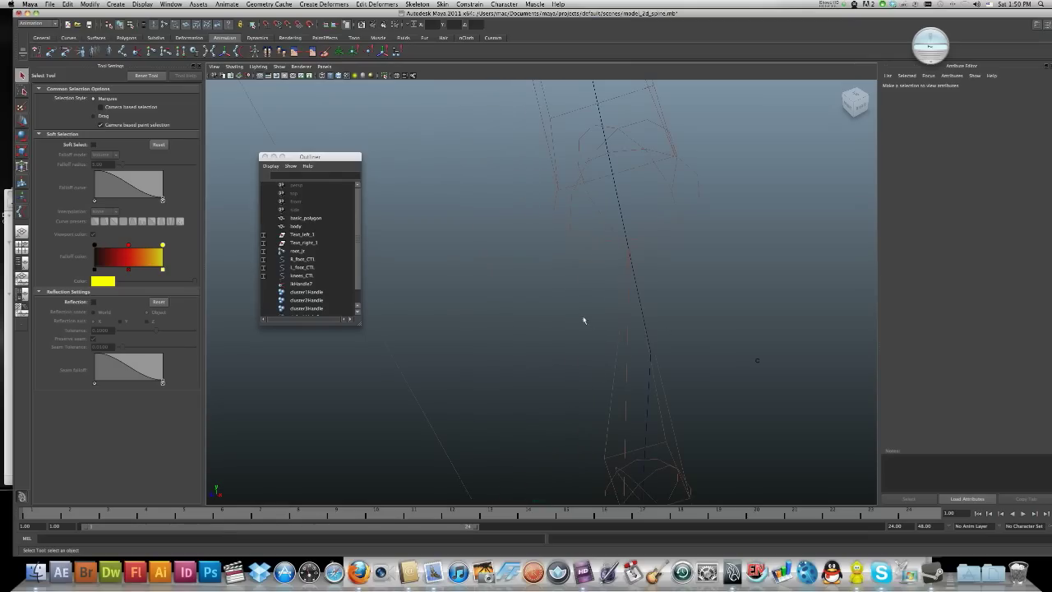
{"action": "left_click", "coordinate": [648, 396]}
{"action": "key", "text": "f"}
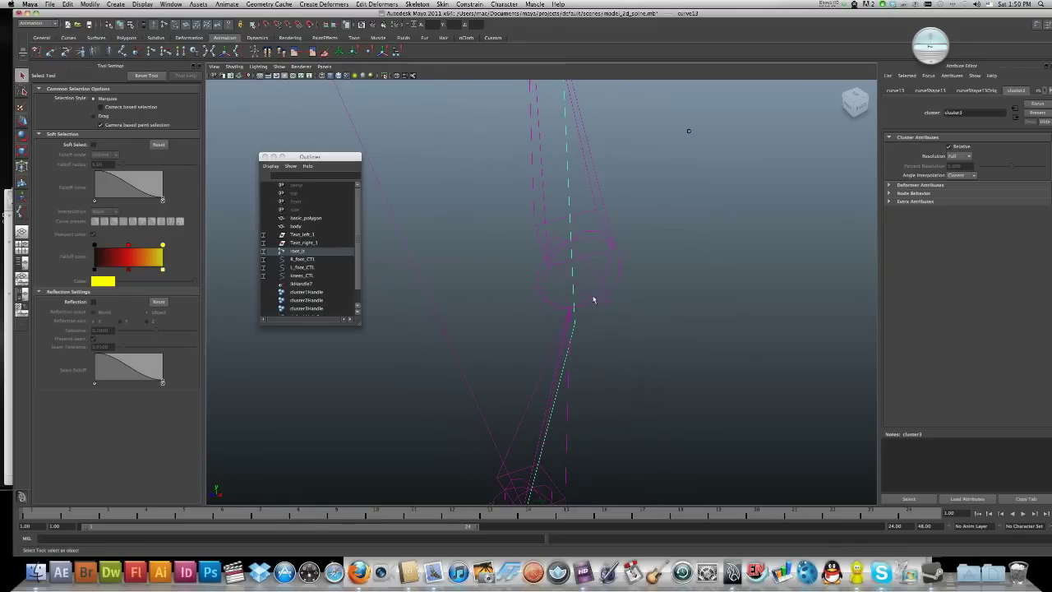
{"action": "left_click_drag", "start_coordinate": [593, 300], "coordinate": [630, 228], "text": "alt"}
{"action": "right_click_drag", "start_coordinate": [577, 293], "coordinate": [583, 288]}
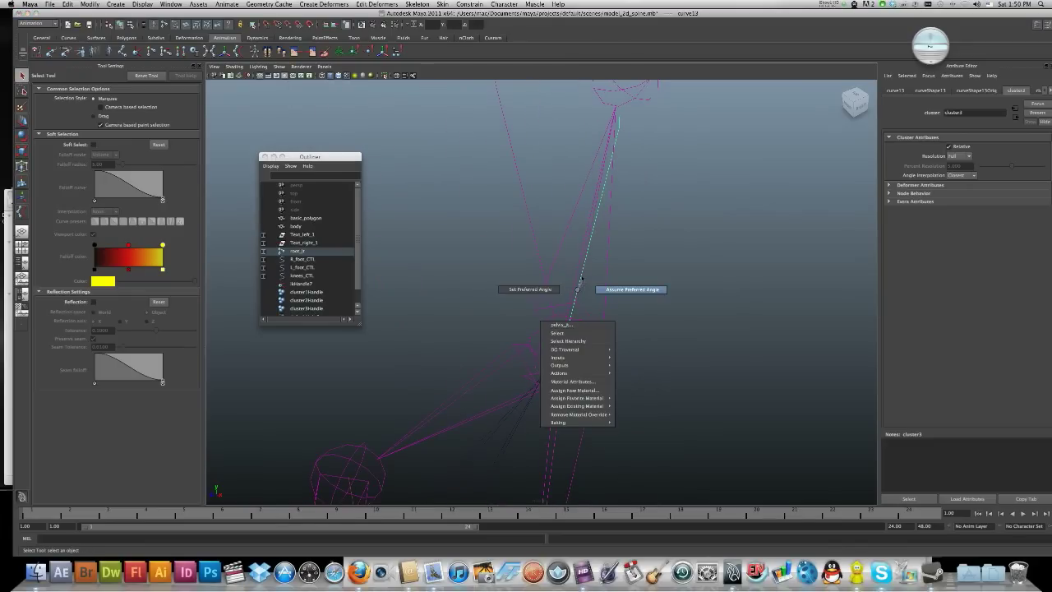
{"action": "right_click_drag", "start_coordinate": [582, 279], "coordinate": [545, 308]}
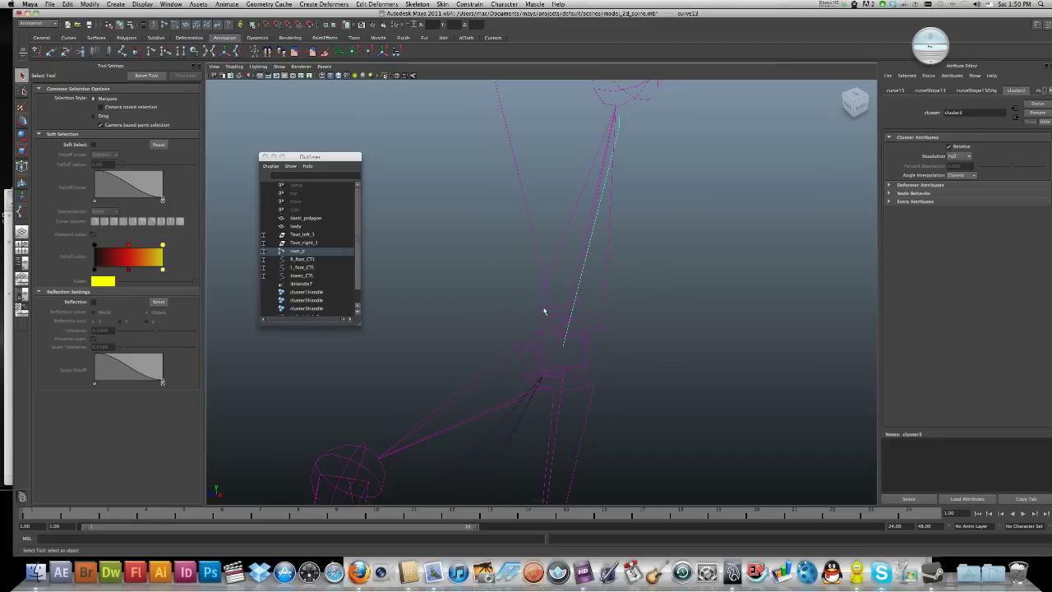
{"action": "left_click_drag", "start_coordinate": [564, 353], "coordinate": [583, 248], "text": "alt"}
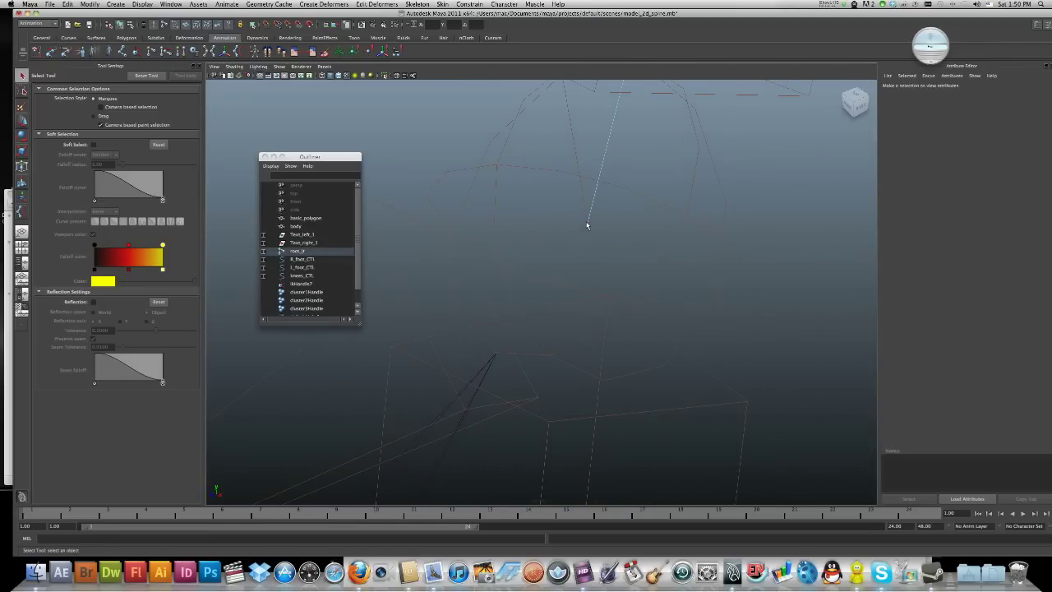
{"action": "left_click", "coordinate": [587, 223]}
{"action": "left_click", "coordinate": [323, 4]}
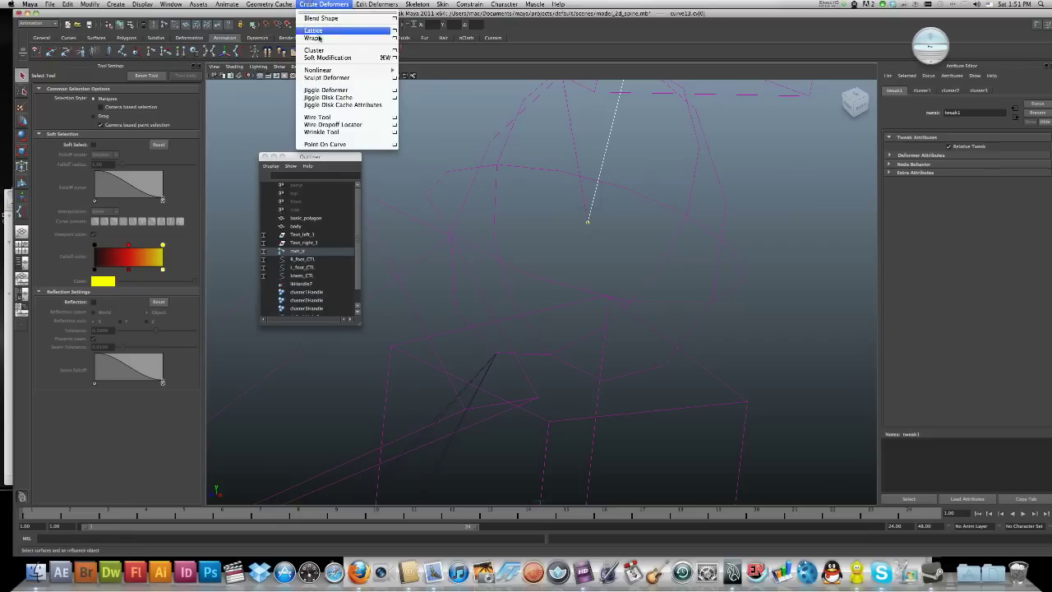
{"action": "left_click", "coordinate": [326, 56]}
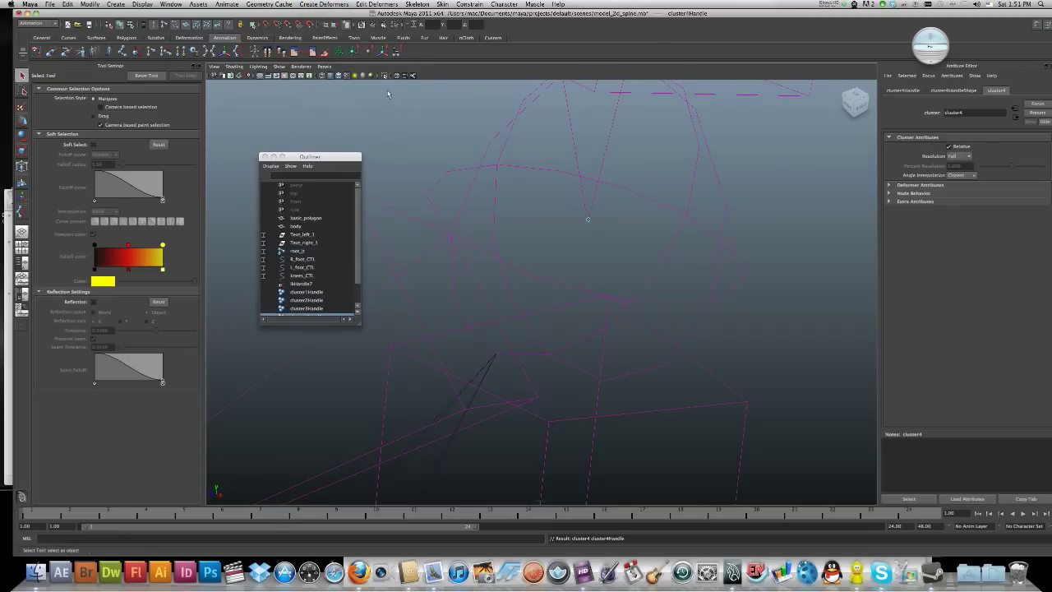
Step: Move the pivot of the lowest cluster onto the root joint
{"action": "scroll", "coordinate": [455, 140], "scroll_direction": "down", "scroll_amount": 10}
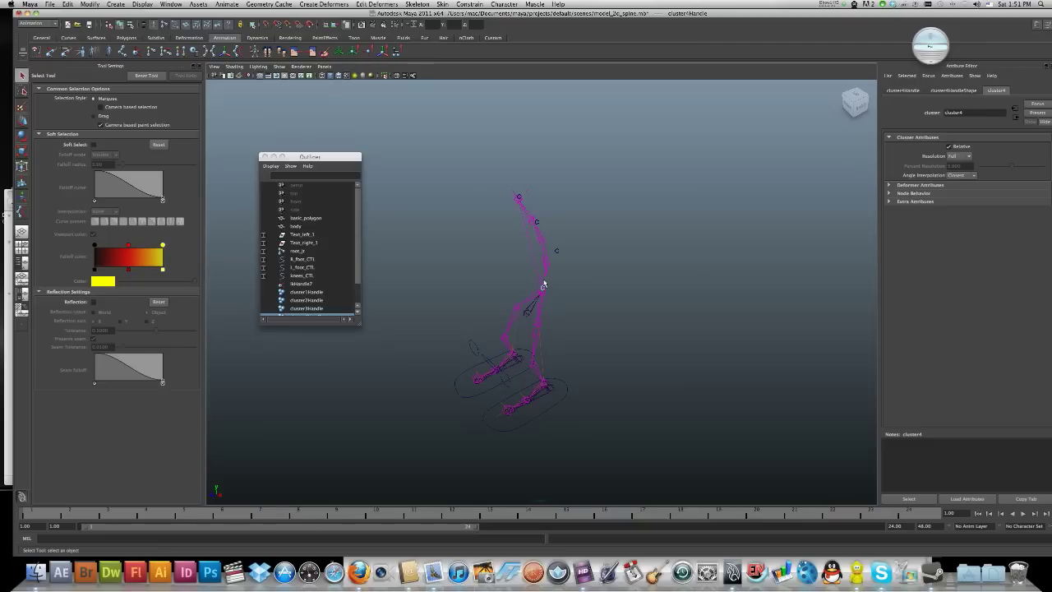
{"action": "mouse_move", "coordinate": [546, 282]}
{"action": "left_mouse_down", "text": "alt"}
{"action": "mouse_move", "coordinate": [524, 266]}
{"action": "mouse_move", "coordinate": [549, 272]}
{"action": "left_mouse_up", "text": "alt"}
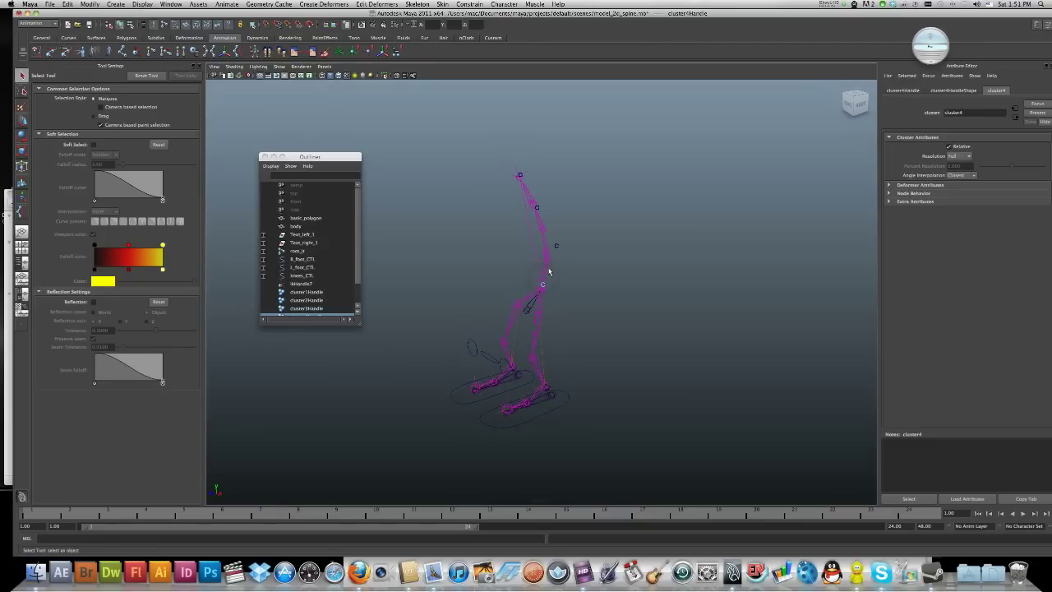
{"action": "scroll", "coordinate": [549, 268], "scroll_direction": "up", "scroll_amount": 8}
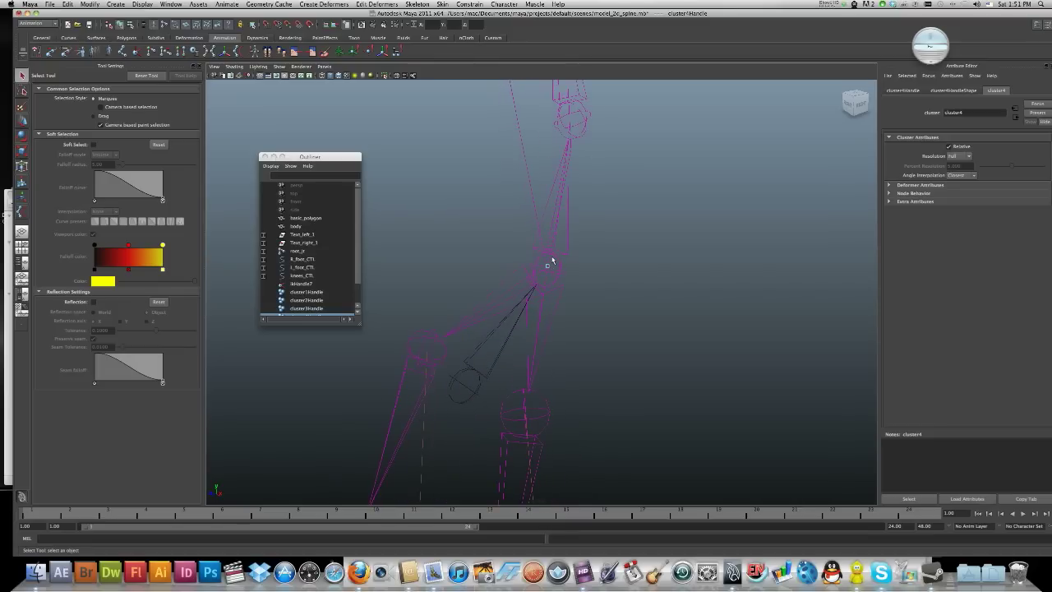
{"action": "middle_click_drag", "start_coordinate": [548, 267], "coordinate": [599, 332], "text": "alt"}
{"action": "left_click_drag", "start_coordinate": [599, 332], "coordinate": [589, 275], "text": "alt"}
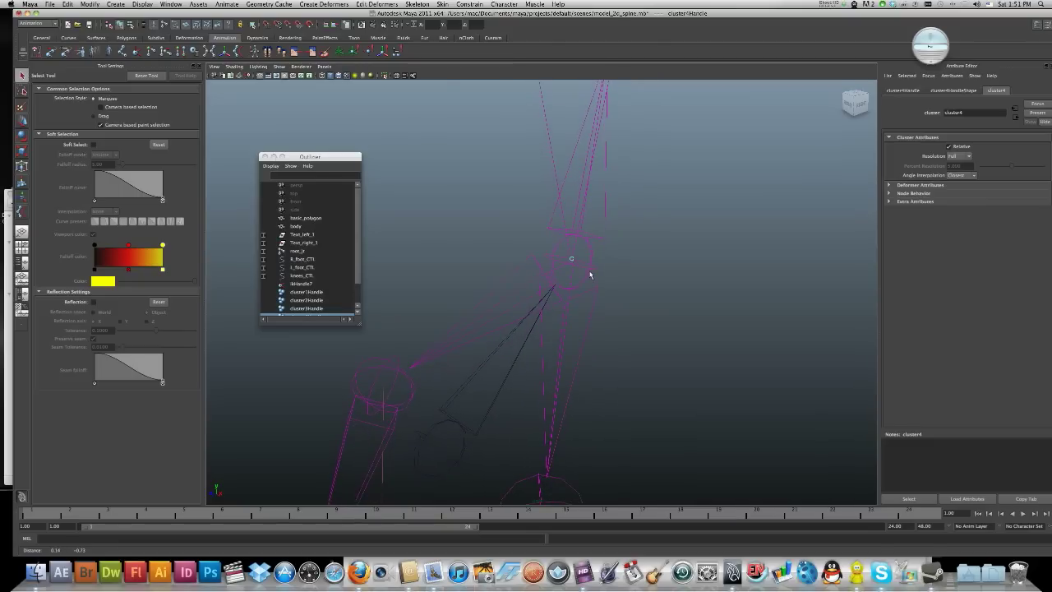
{"action": "key", "text": "w"}
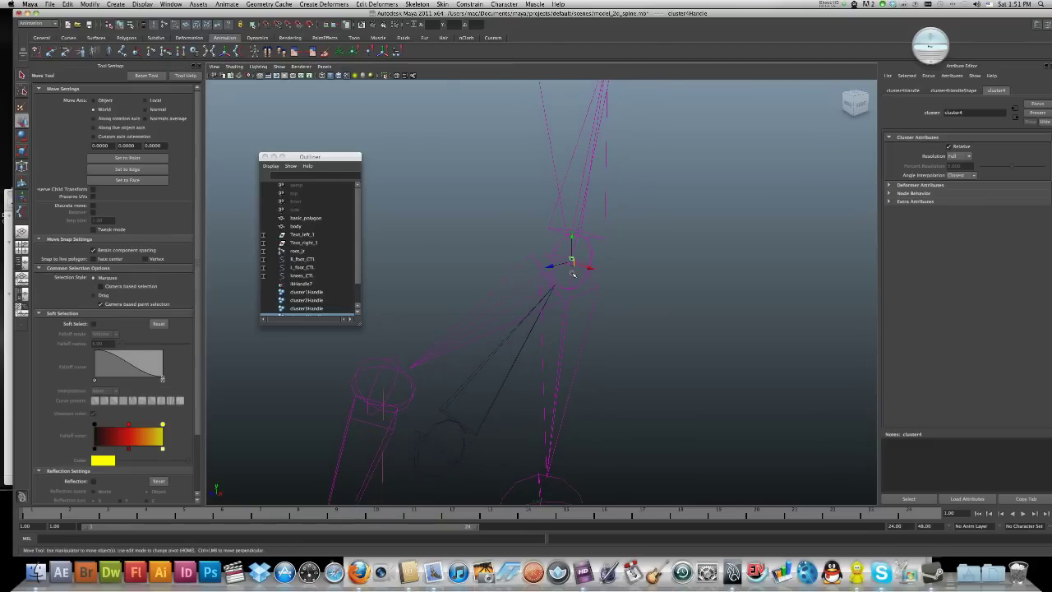
{"action": "key", "text": "Home"}
{"action": "key", "text": "Home"}
Step: Snap the pivot of the cluster beside the lower spine onto the first spine joint above the root
{"action": "middle_click_drag", "start_coordinate": [627, 187], "coordinate": [579, 387], "text": "alt"}
{"action": "middle_click_drag", "start_coordinate": [602, 238], "coordinate": [600, 288], "text": "alt"}
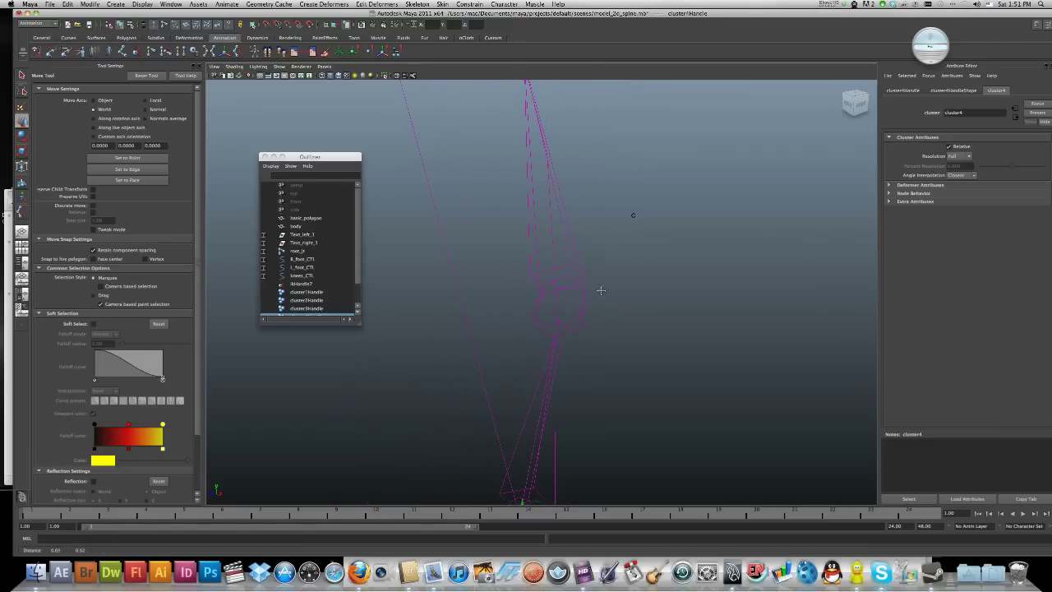
{"action": "left_click", "coordinate": [629, 218]}
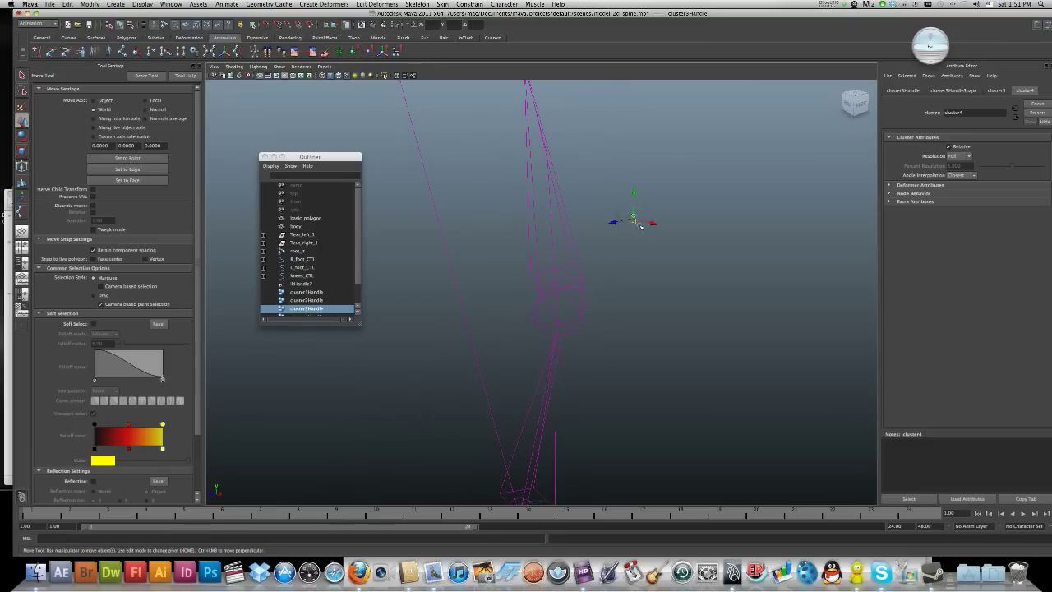
{"action": "key", "text": "Home"}
{"action": "key", "text": "v"}
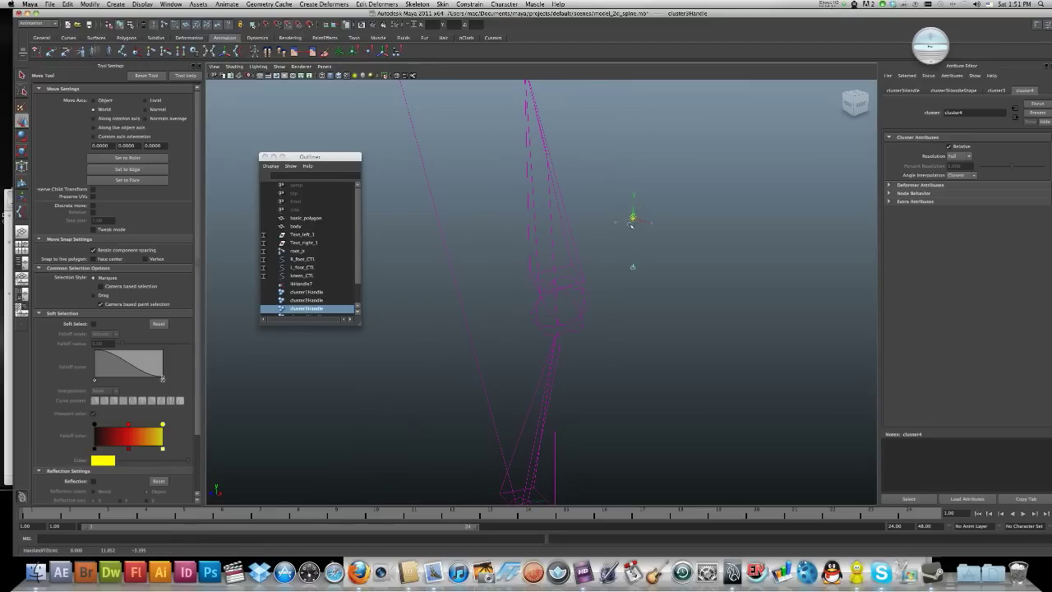
{"action": "left_click_drag", "start_coordinate": [632, 217], "coordinate": [564, 310]}
{"action": "key", "text": "Home"}
Step: Snap the pivot of the second cluster from the top onto the upper spine joint just below the topmost joint
{"action": "scroll", "coordinate": [563, 315], "scroll_direction": "down", "scroll_amount": 1}
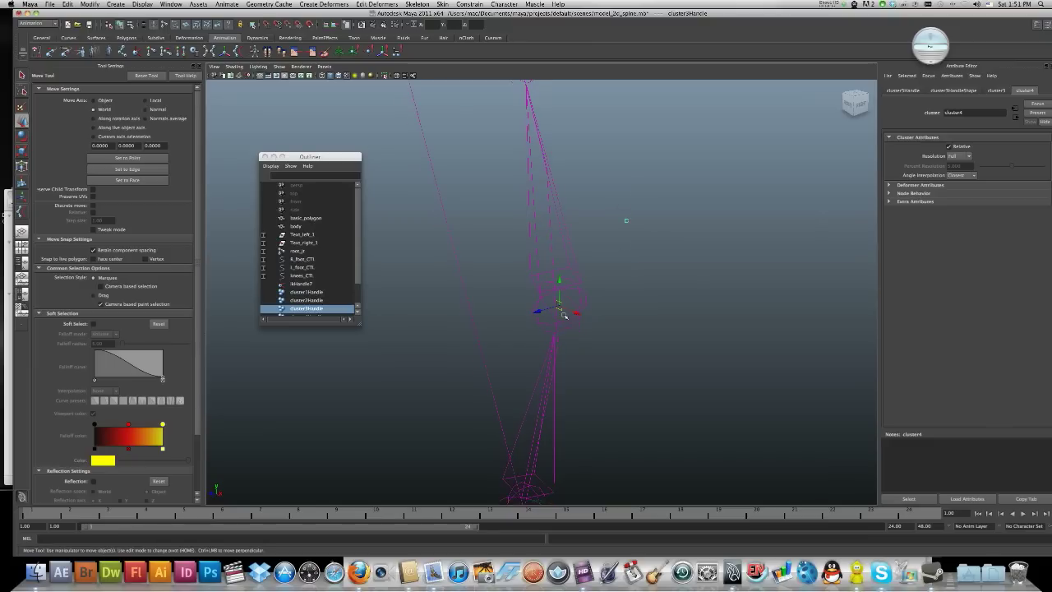
{"action": "scroll", "coordinate": [564, 299], "scroll_direction": "down", "scroll_amount": 5}
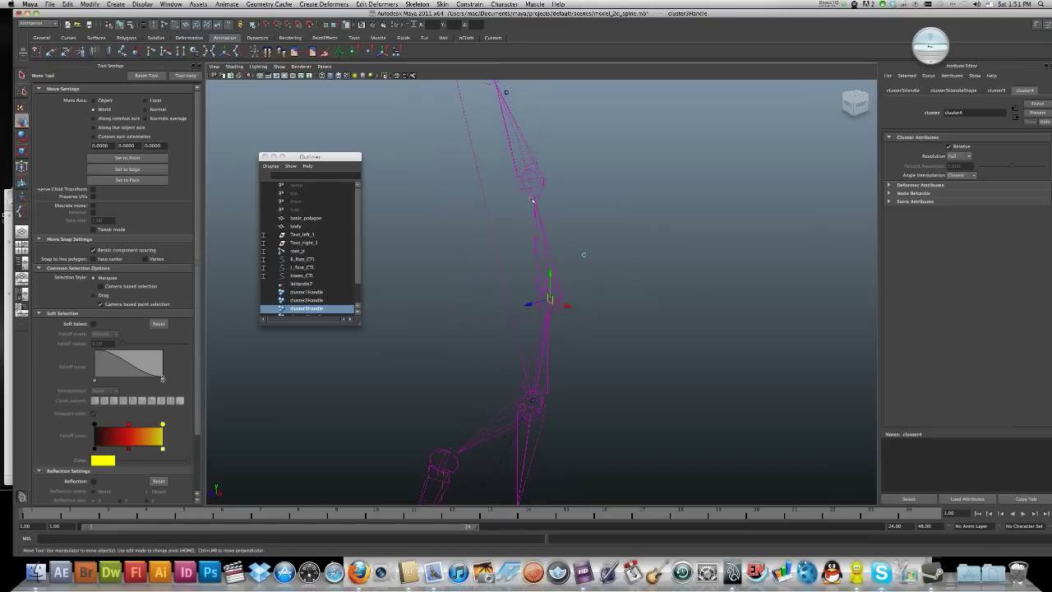
{"action": "middle_click_drag", "start_coordinate": [511, 161], "coordinate": [545, 312], "text": "alt"}
{"action": "scroll", "coordinate": [546, 313], "scroll_direction": "down", "scroll_amount": 1}
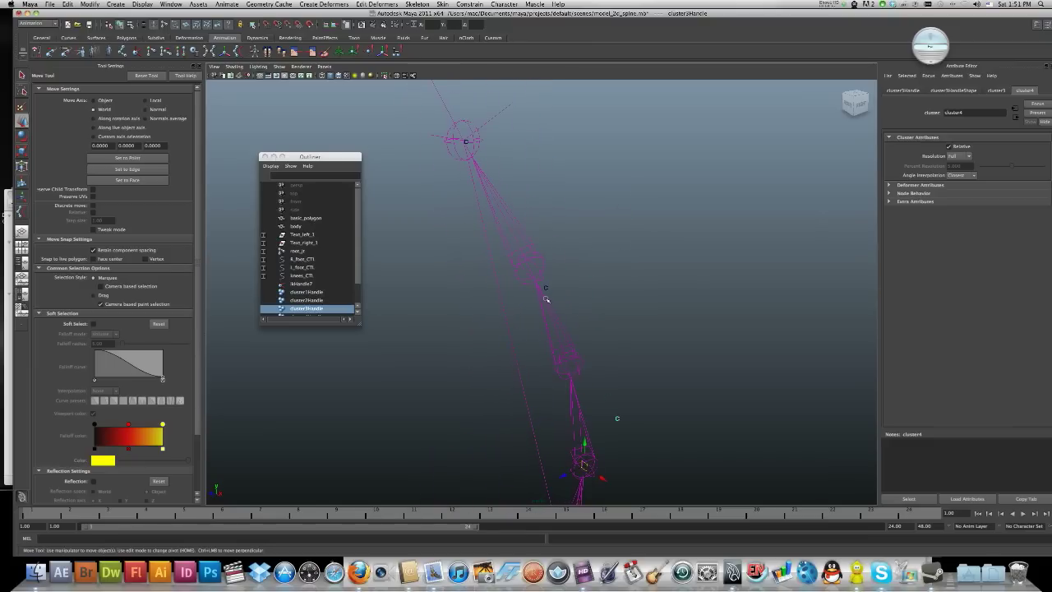
{"action": "scroll", "coordinate": [546, 299], "scroll_direction": "up", "scroll_amount": 1}
{"action": "left_click", "coordinate": [545, 291]}
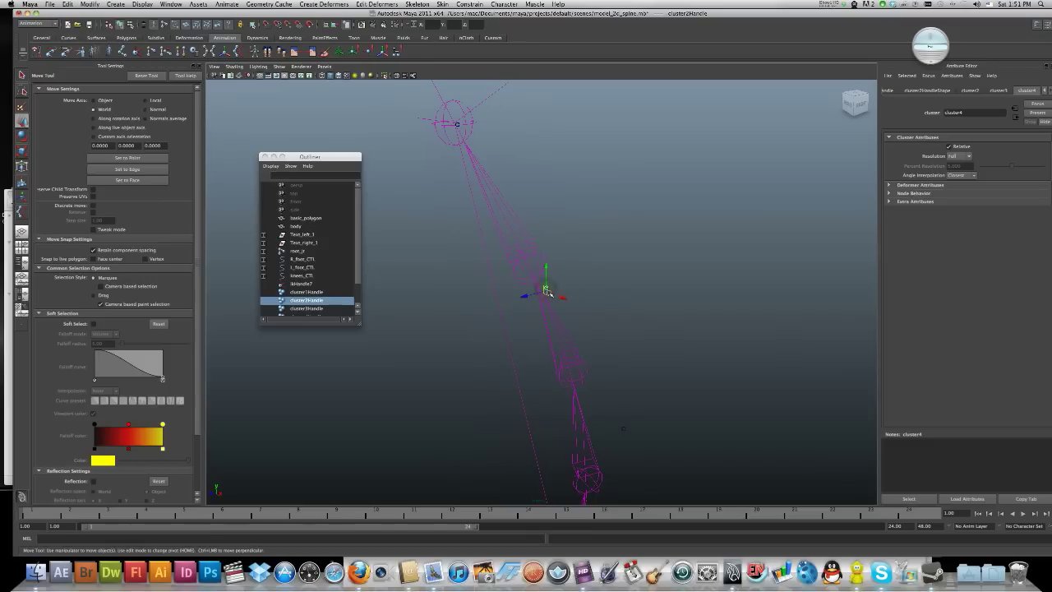
{"action": "key", "text": "Home"}
{"action": "left_click_drag", "start_coordinate": [545, 284], "coordinate": [524, 266]}
{"action": "key", "text": "Home"}
Step: Snap the pivot of the topmost cluster onto the topmost joint of the spine chain and clear the selection
{"action": "left_click", "coordinate": [498, 157]}
{"action": "left_click", "coordinate": [458, 125]}
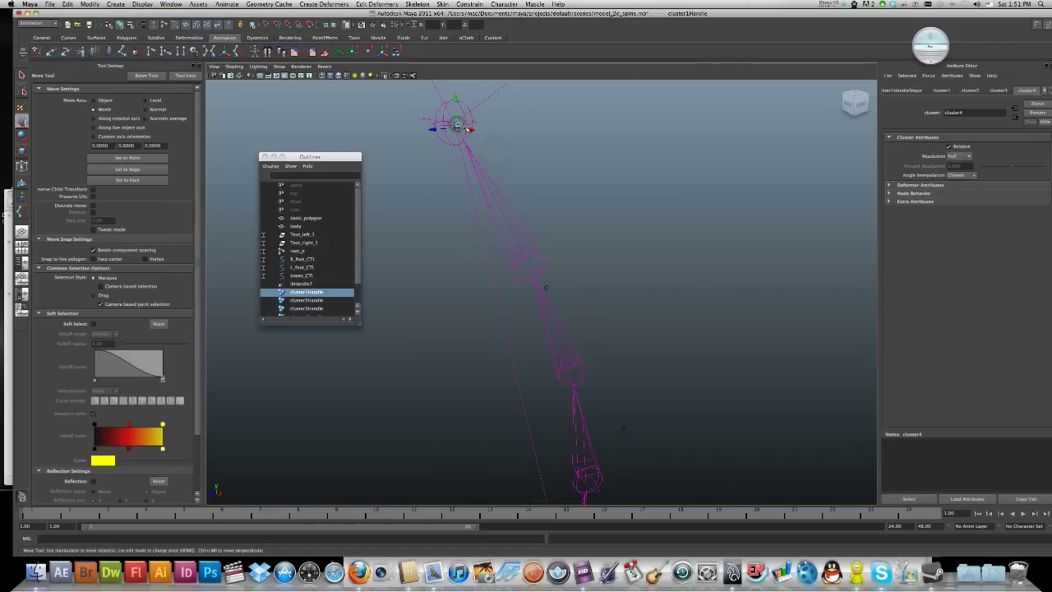
{"action": "key", "text": "Home"}
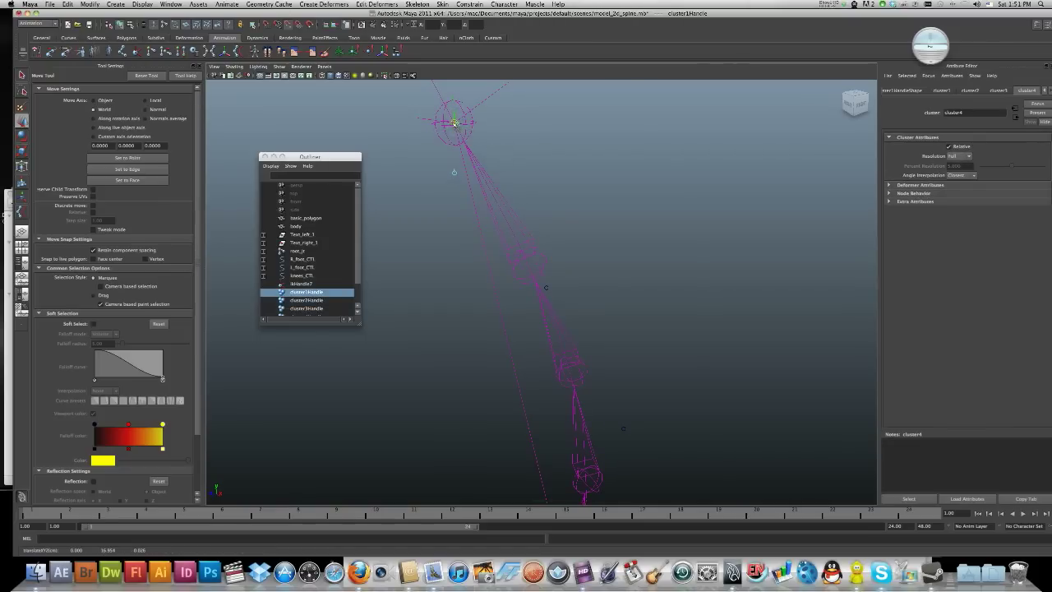
{"action": "left_click", "coordinate": [565, 256]}
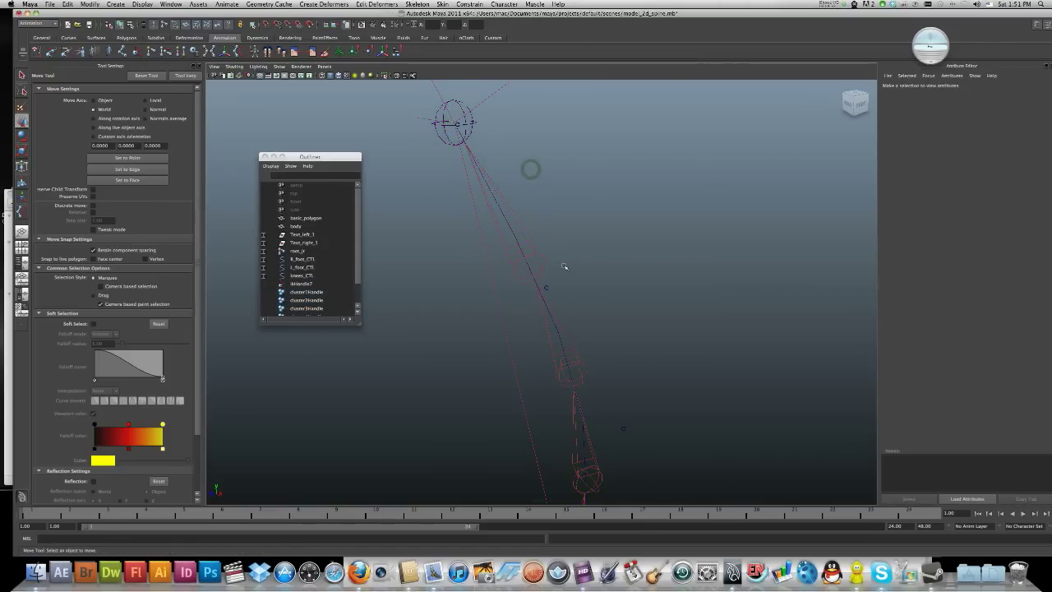
{"action": "left_click_drag", "start_coordinate": [565, 268], "coordinate": [568, 269], "text": "alt"}
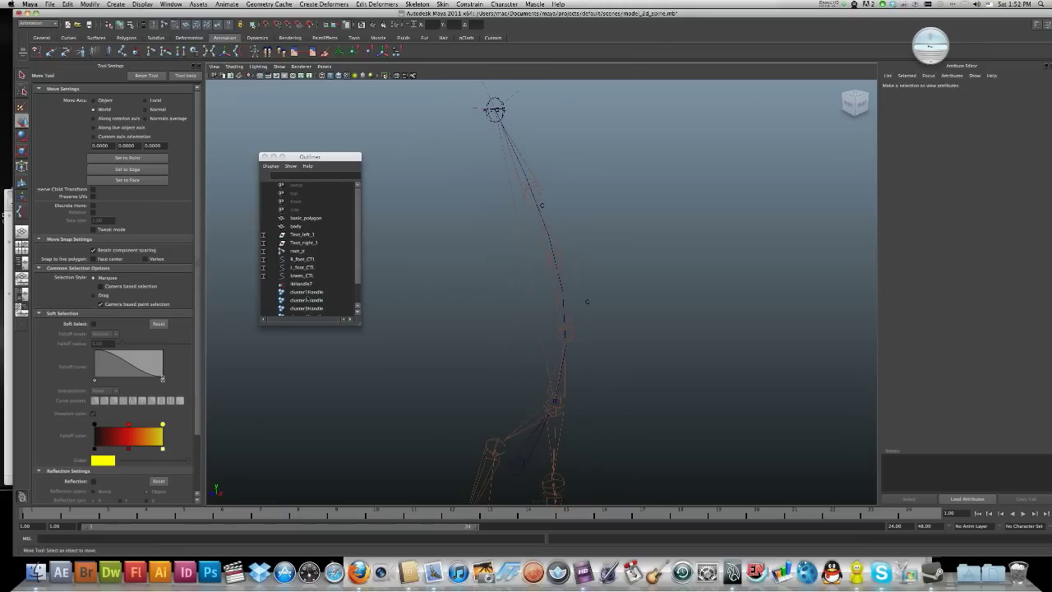
Step: Rename the topmost cluster handle, cluster1Handle, as head_CLR
{"action": "left_click", "coordinate": [306, 292]}
{"action": "left_click_drag", "start_coordinate": [327, 156], "coordinate": [365, 116]}
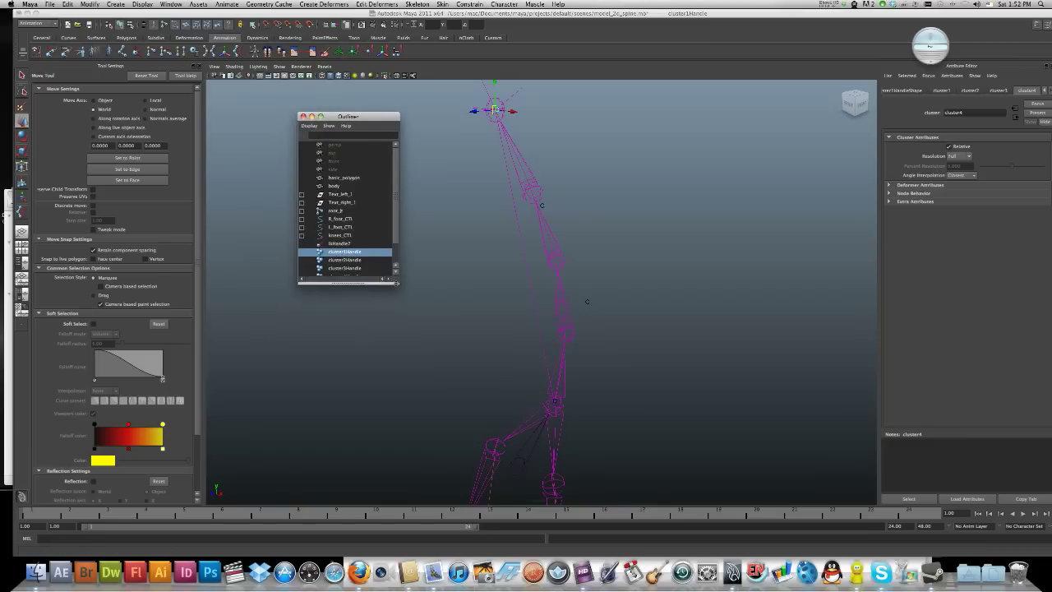
{"action": "left_click", "coordinate": [395, 321]}
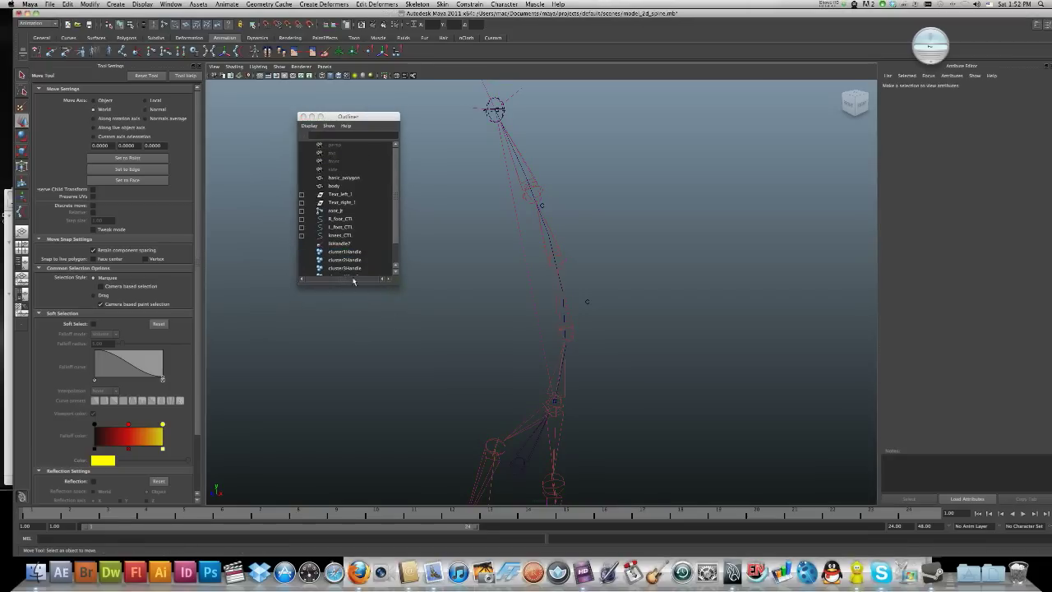
{"action": "left_click", "coordinate": [342, 253]}
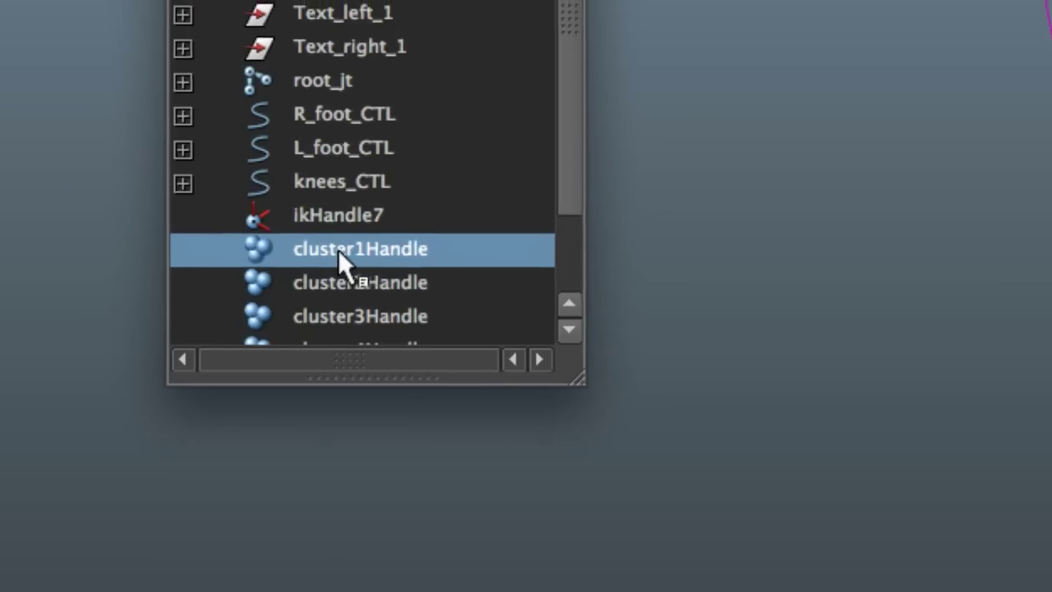
{"action": "double_click", "coordinate": [338, 250]}
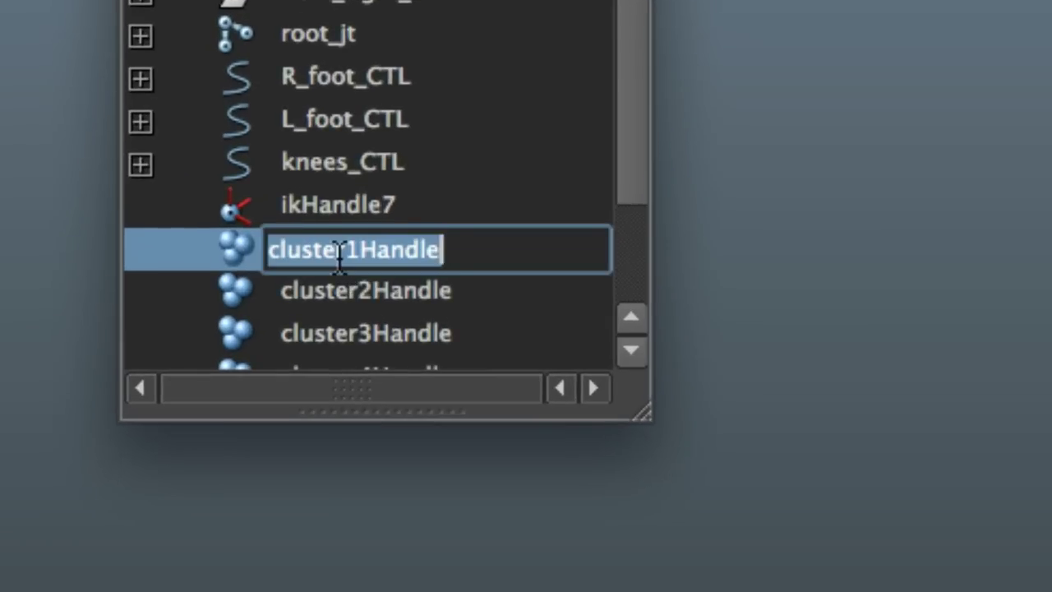
{"action": "type", "text": "head_CLR"}
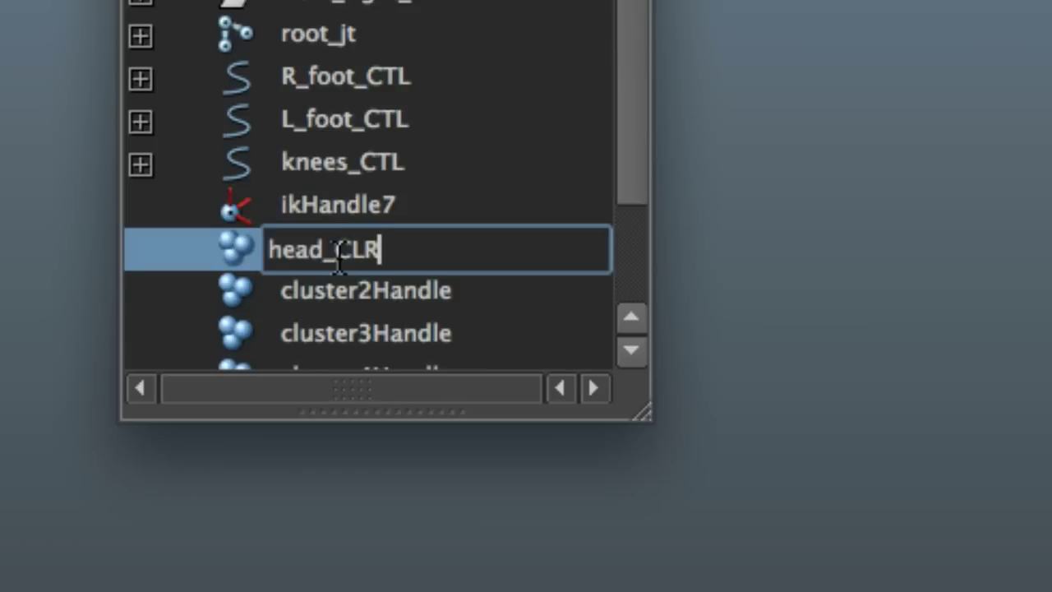
{"action": "key", "text": "Return"}
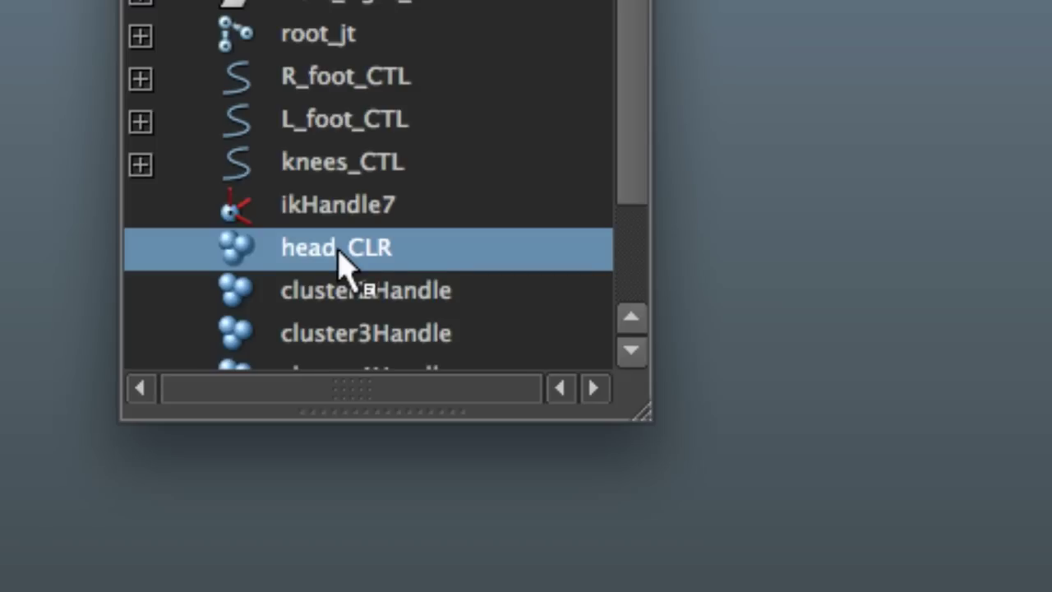
Step: Rename cluster2Handle as shoulder_CLR
{"action": "left_click", "coordinate": [342, 296]}
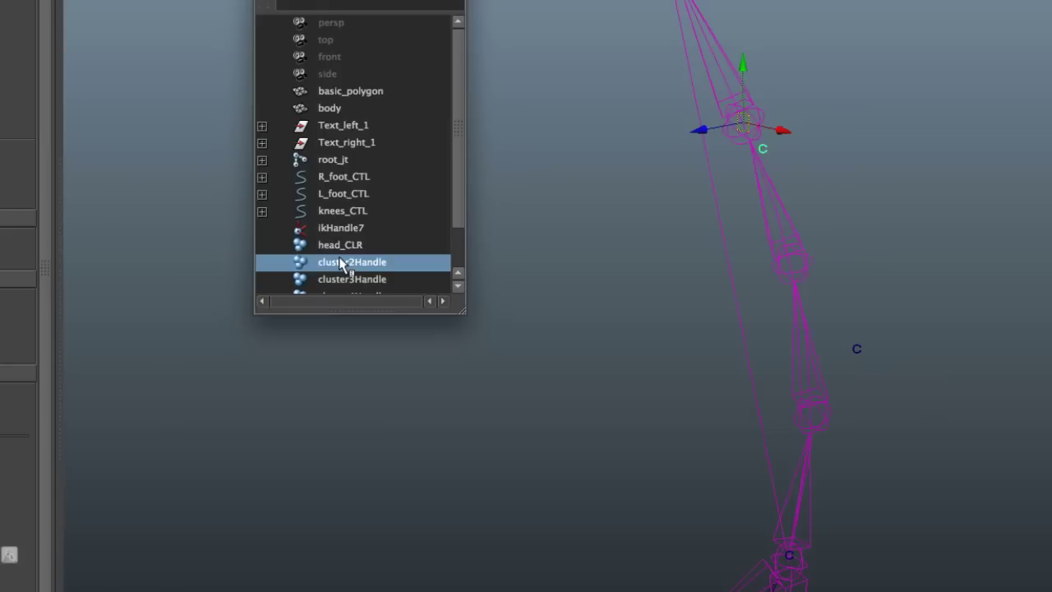
{"action": "double_click", "coordinate": [342, 263]}
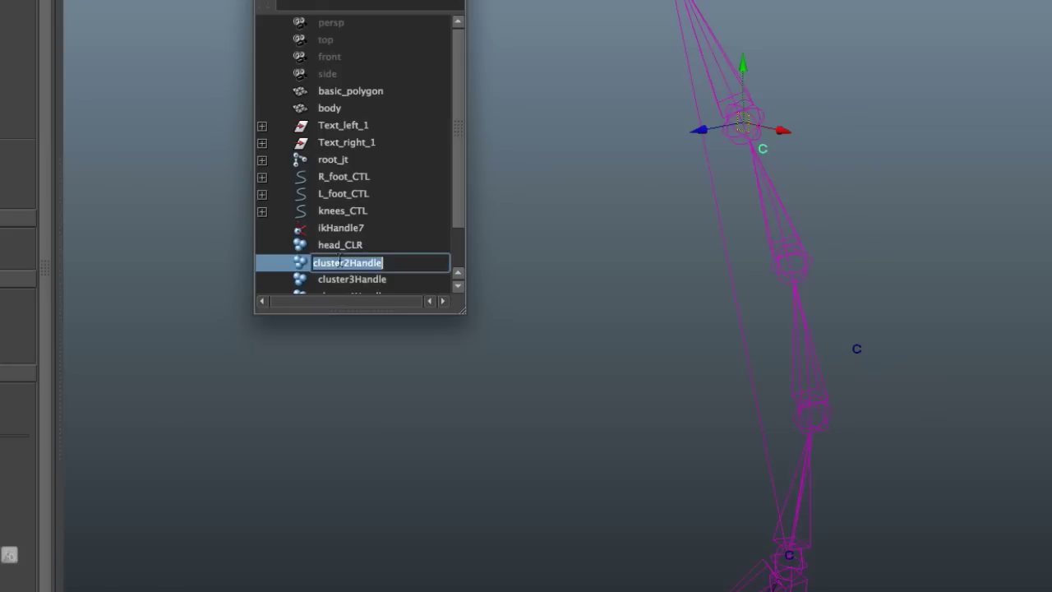
{"action": "type", "text": "shoulder"}
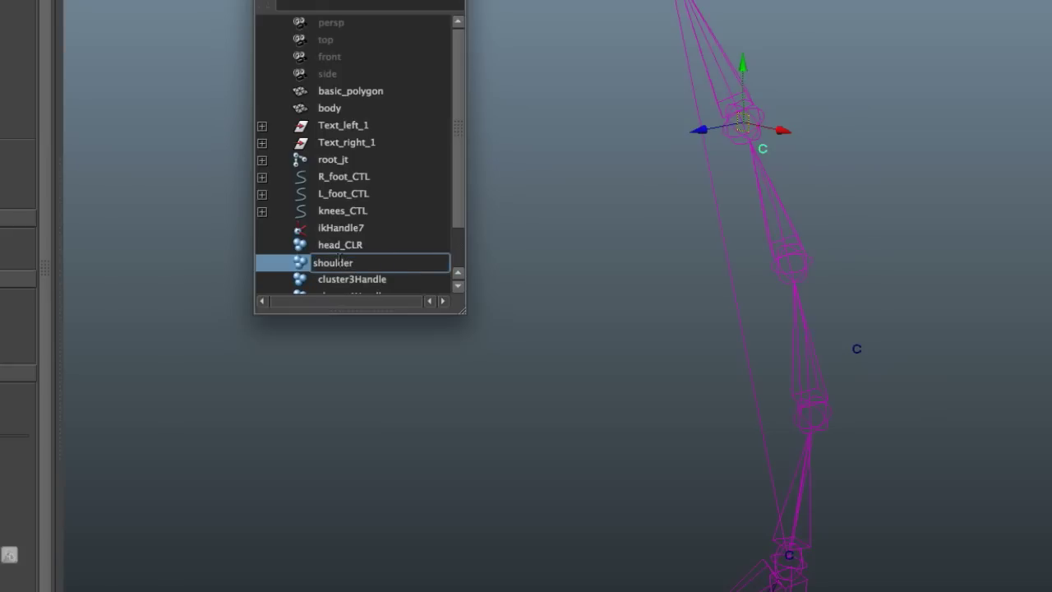
{"action": "key", "text": "Return"}
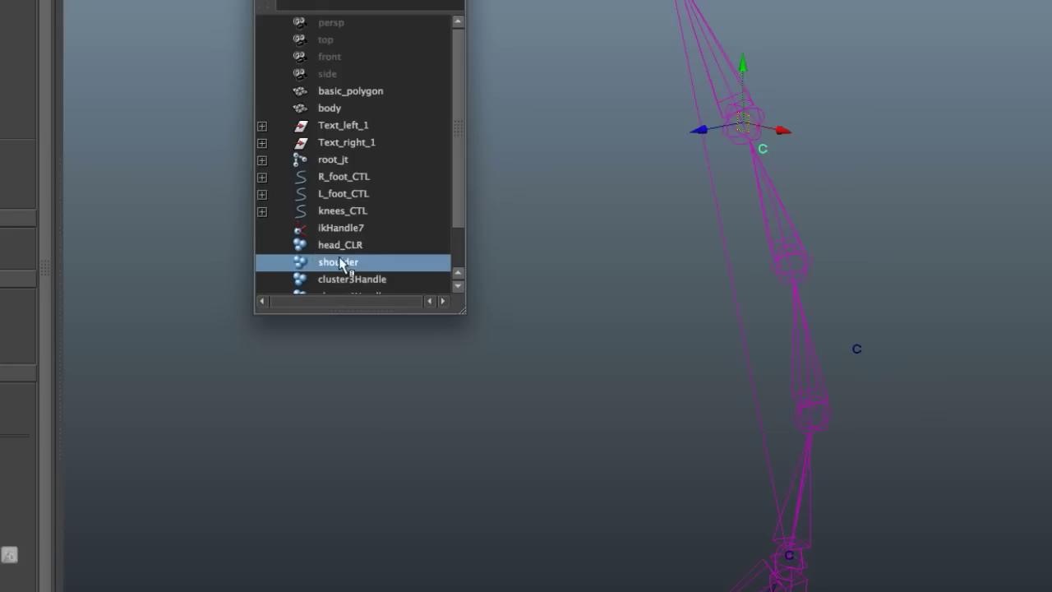
{"action": "double_click", "coordinate": [339, 263]}
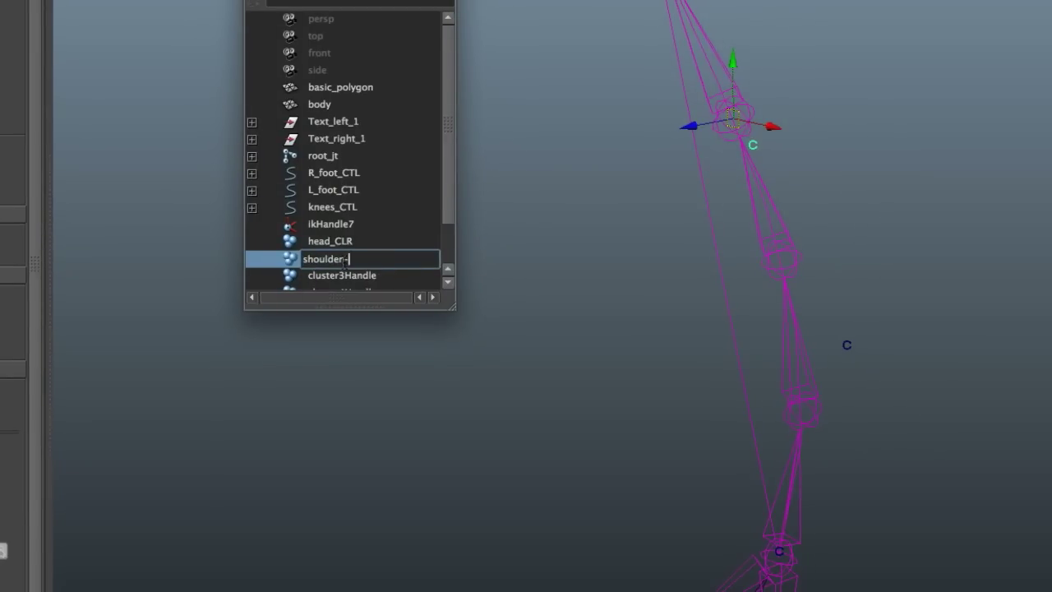
{"action": "type", "text": "-CLR"}
{"action": "key", "text": "Return"}
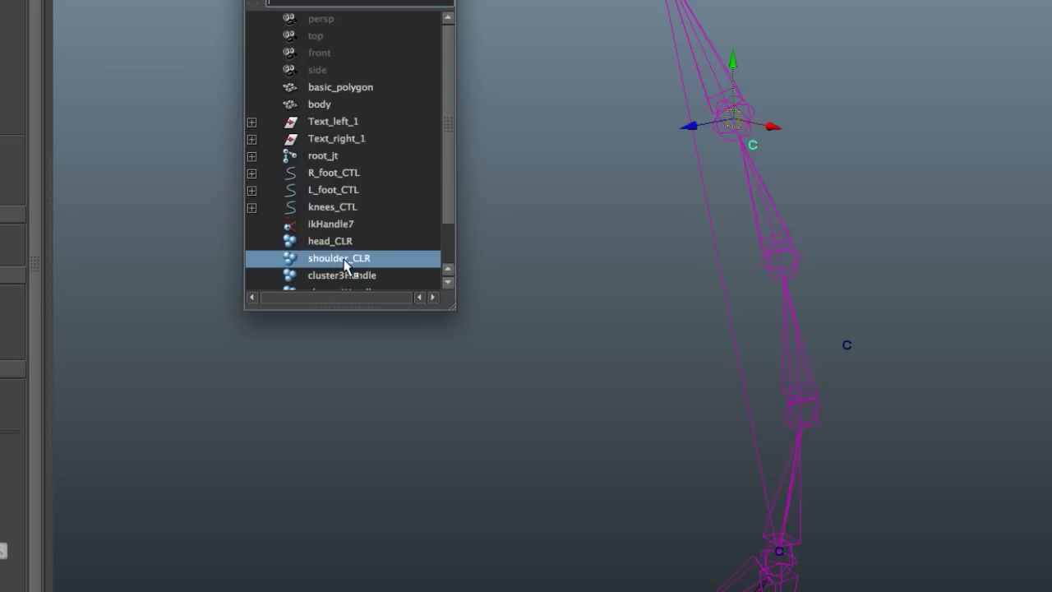
Step: Rename cluster3Handle as gut_CLR
{"action": "left_click", "coordinate": [338, 279]}
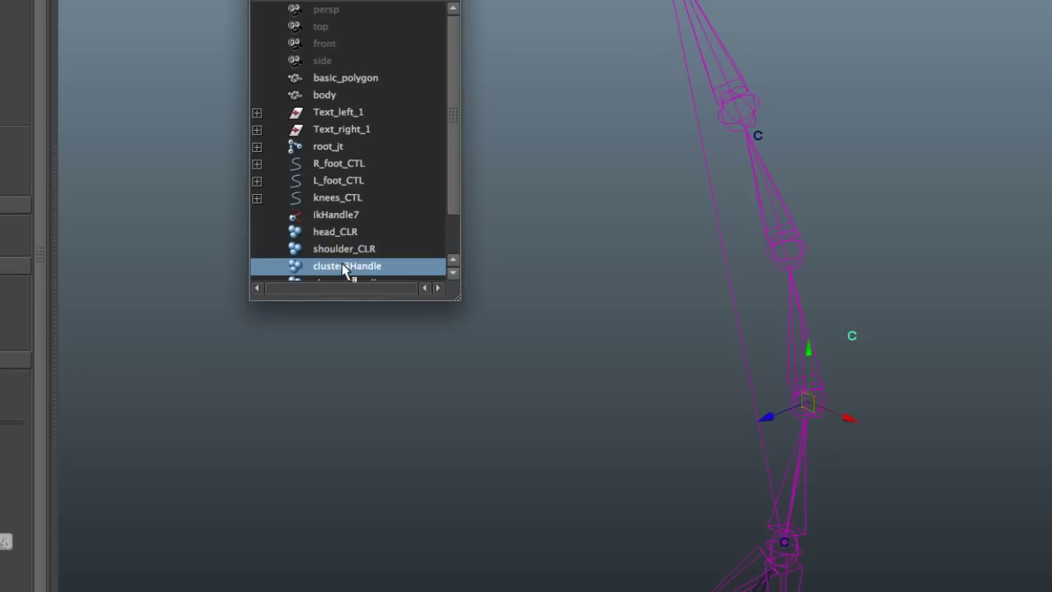
{"action": "double_click", "coordinate": [343, 266]}
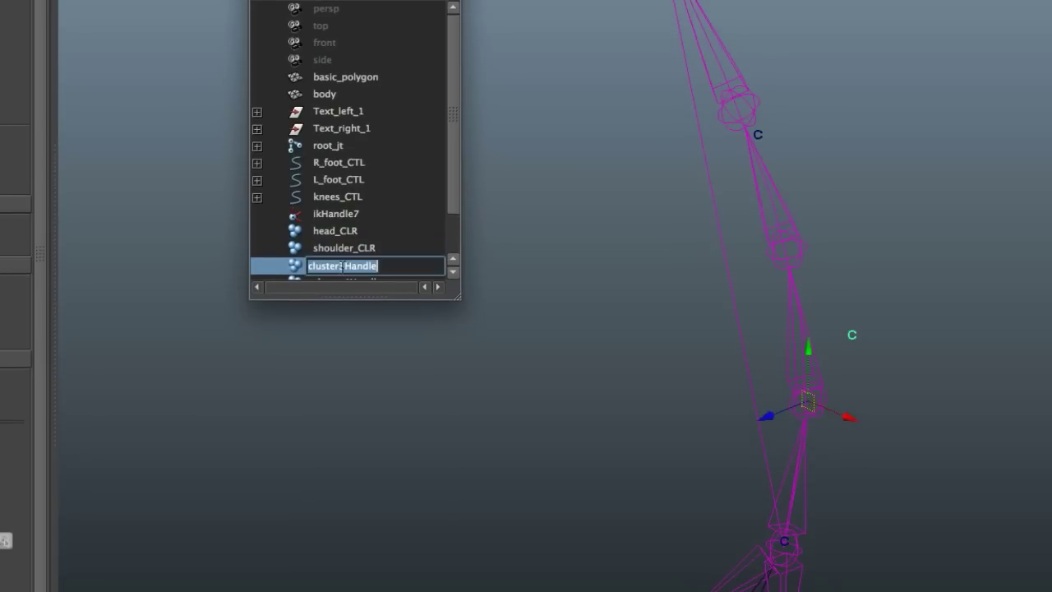
{"action": "type", "text": "gut_C"}
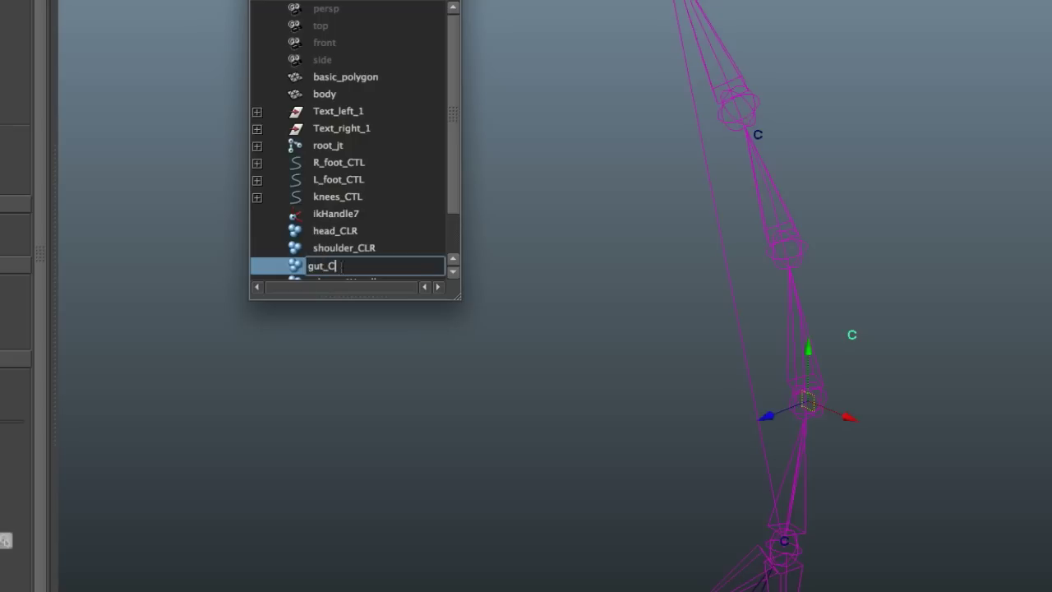
{"action": "type", "text": "LR"}
{"action": "key", "text": "Return"}
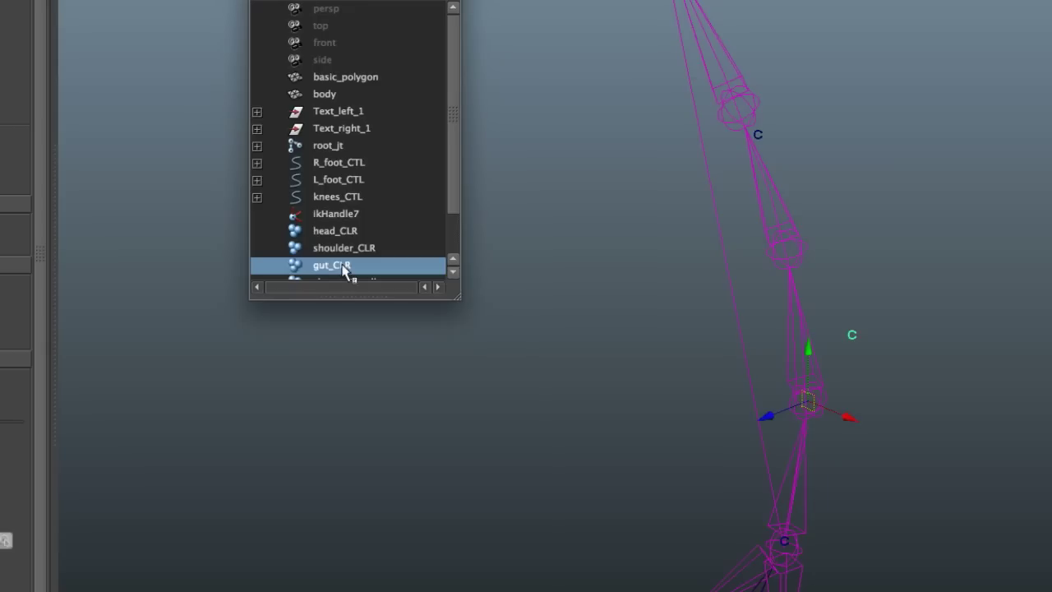
Step: Check the joint name under root_jt, rename cluster4Handle as pelvis_CLR and clear the selection
{"action": "left_click_drag", "start_coordinate": [378, 245], "coordinate": [374, 284]}
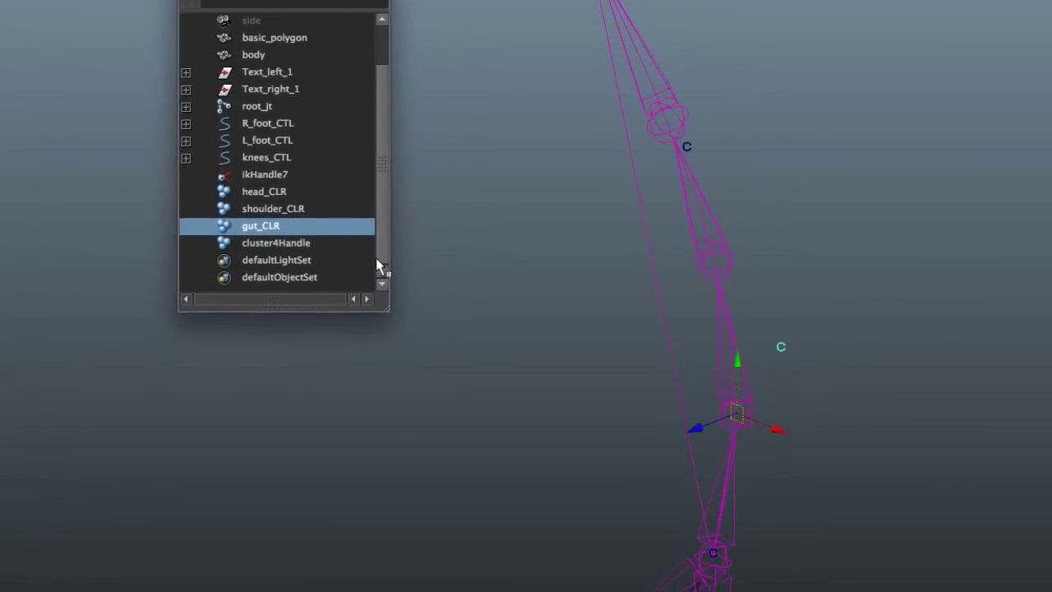
{"action": "left_click", "coordinate": [290, 269]}
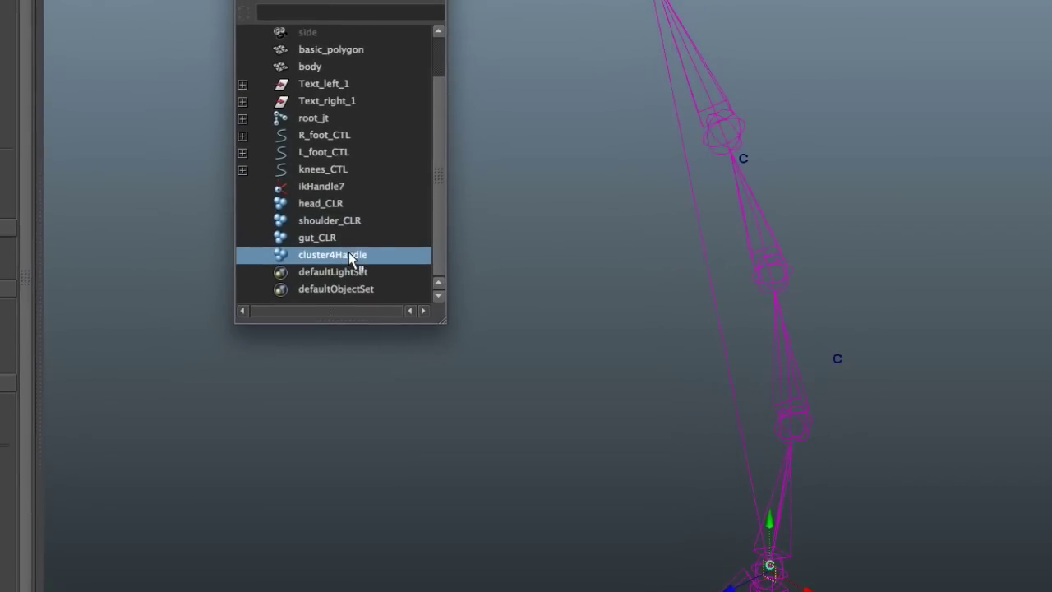
{"action": "double_click", "coordinate": [350, 255]}
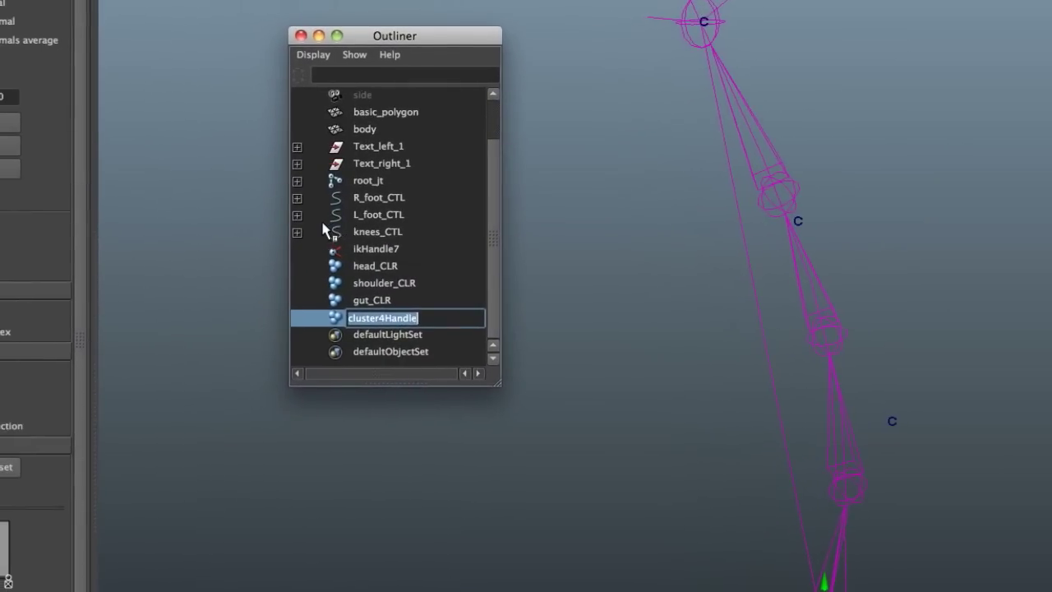
{"action": "left_click", "coordinate": [315, 204]}
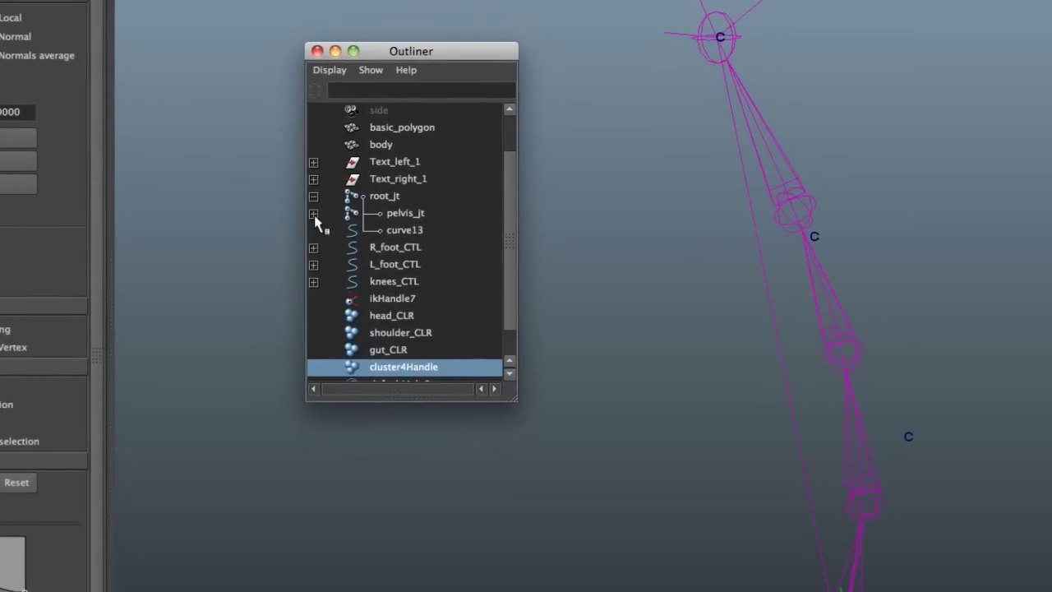
{"action": "left_click", "coordinate": [316, 228]}
{"action": "left_click", "coordinate": [313, 213]}
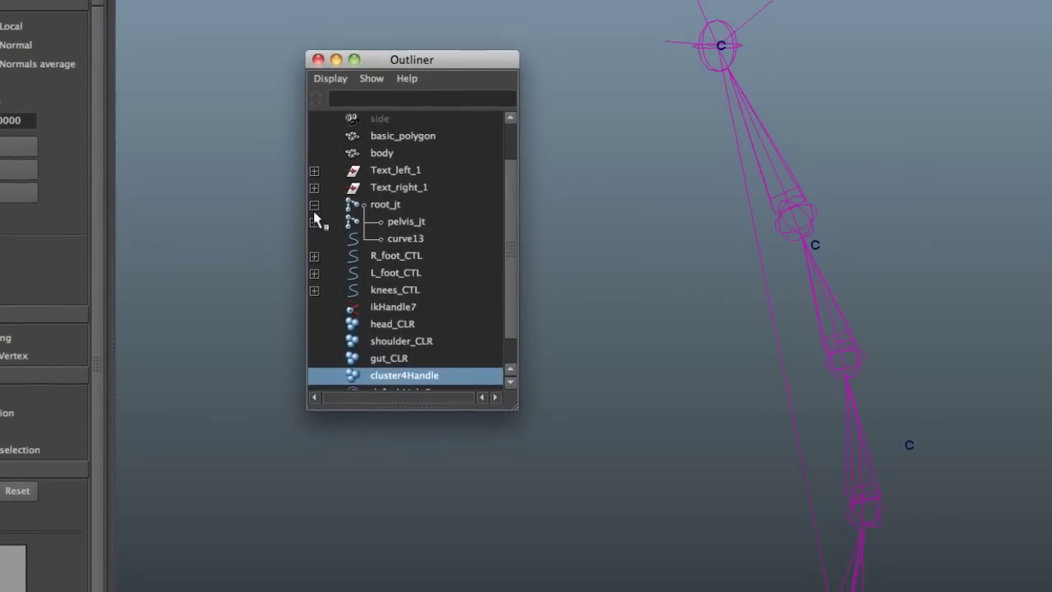
{"action": "left_click", "coordinate": [313, 195]}
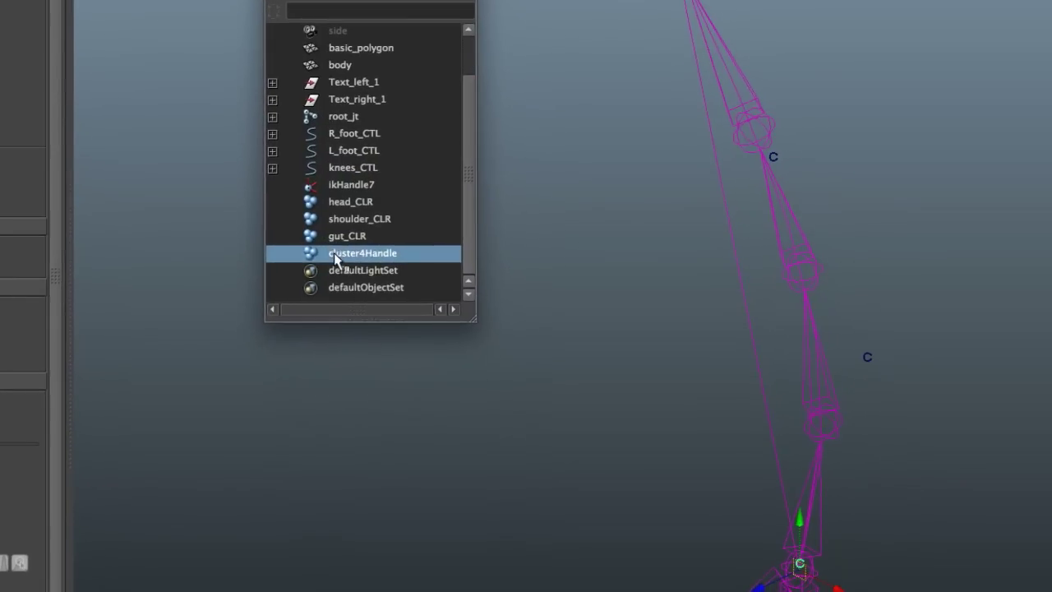
{"action": "double_click", "coordinate": [359, 301]}
{"action": "type", "text": "pelv"}
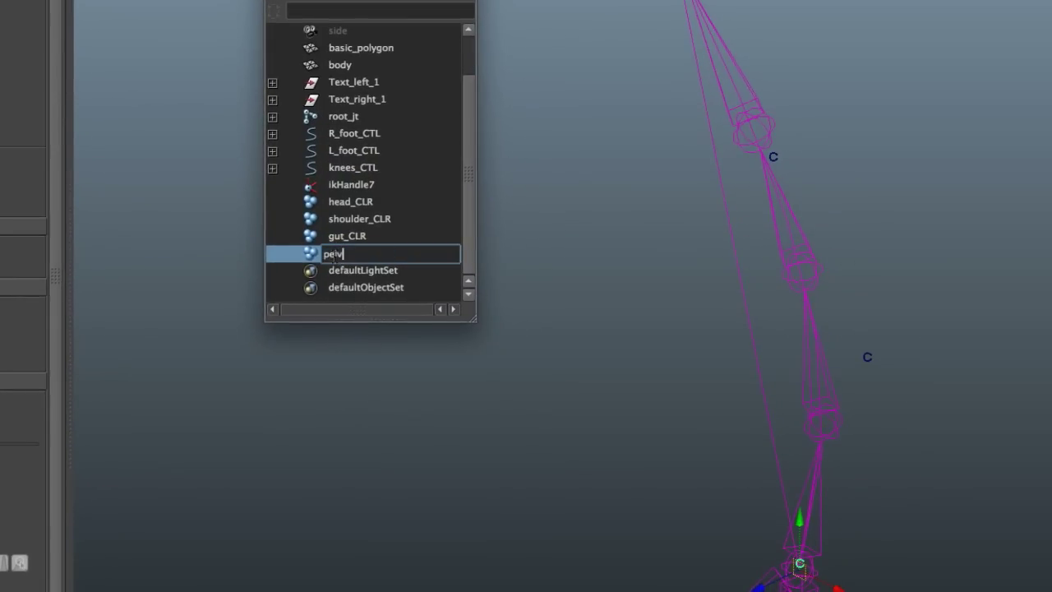
{"action": "type", "text": "is_CLR"}
{"action": "key", "text": "Return"}
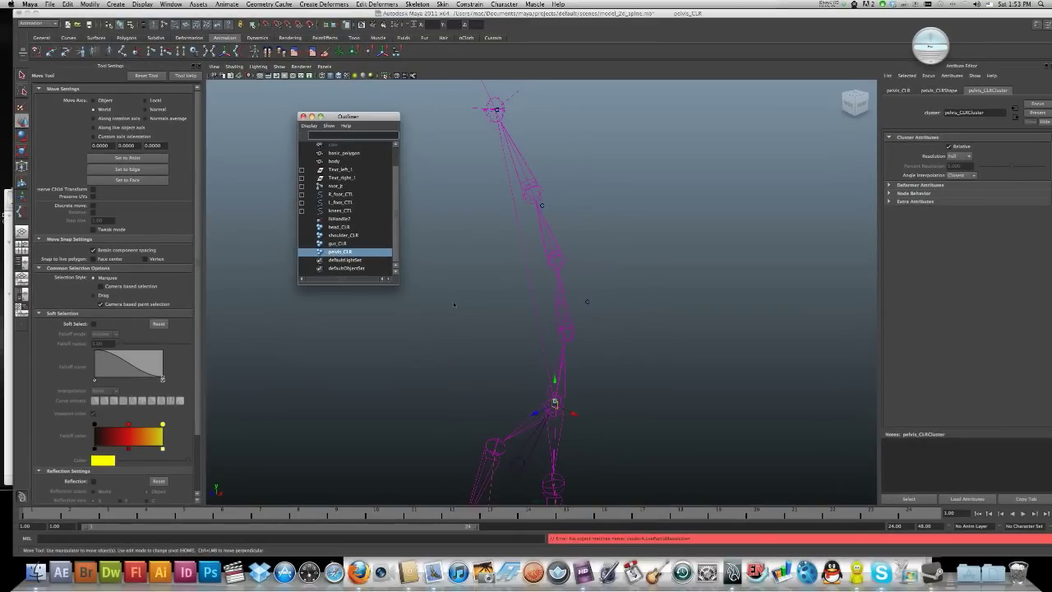
{"action": "left_click", "coordinate": [456, 305]}
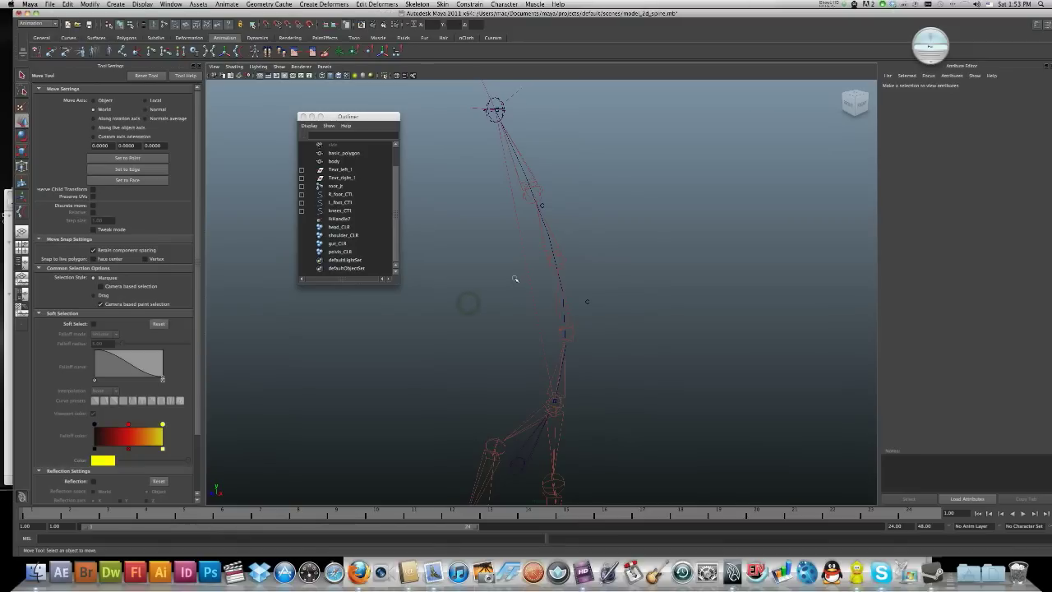
Step: Bring up the Channel Box / Layer Editor and make the body_model layer visible
{"action": "mouse_move", "coordinate": [515, 279]}
{"action": "left_mouse_down", "text": "alt"}
{"action": "mouse_move", "coordinate": [498, 268]}
{"action": "mouse_move", "coordinate": [482, 278]}
{"action": "mouse_move", "coordinate": [513, 271]}
{"action": "left_mouse_up", "text": "alt"}
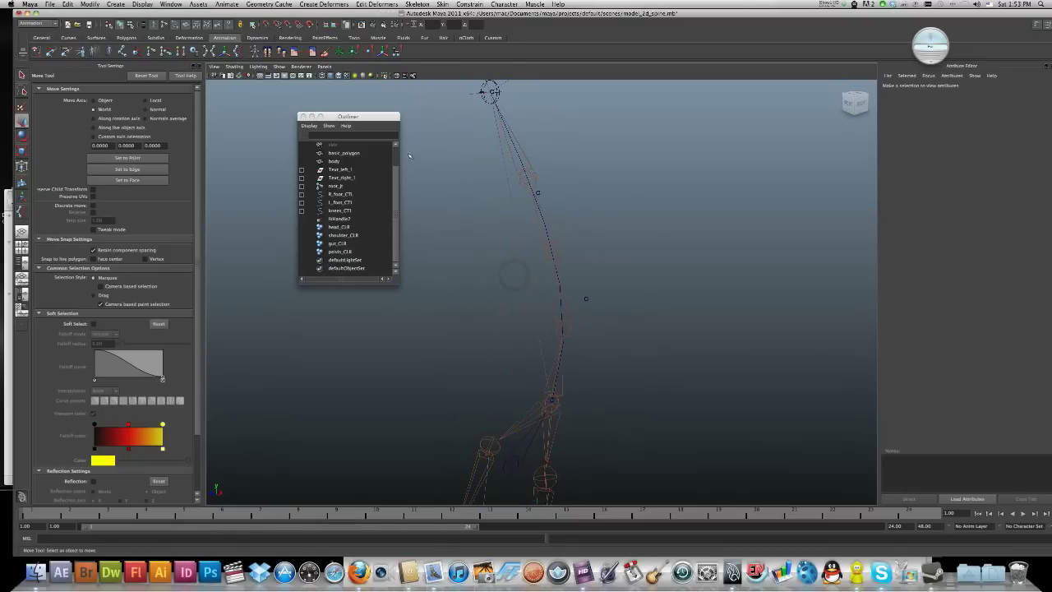
{"action": "left_click_drag", "start_coordinate": [393, 117], "coordinate": [379, 115]}
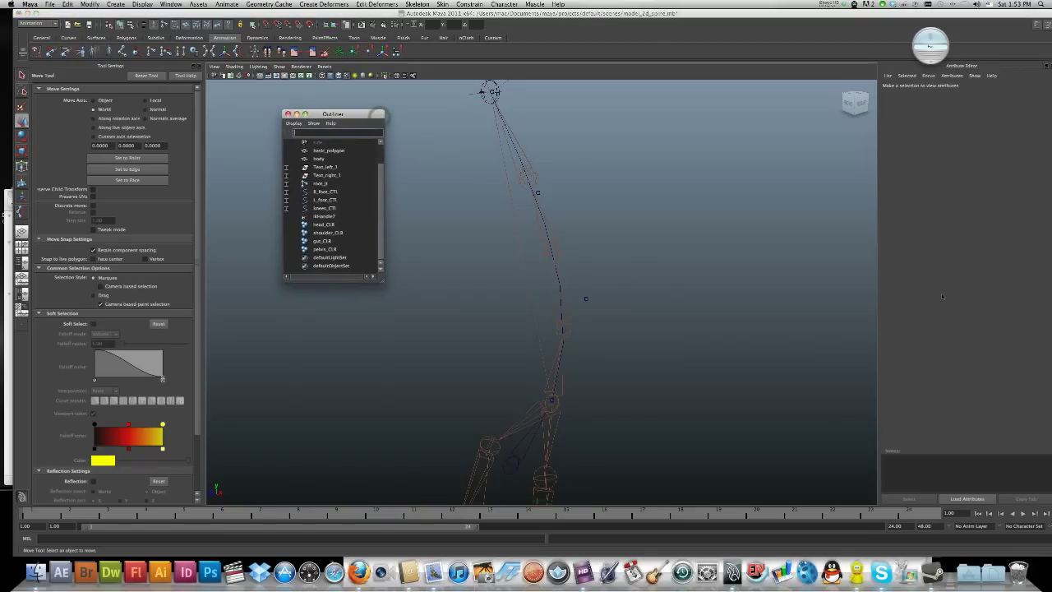
{"action": "left_click_drag", "start_coordinate": [1036, 14], "coordinate": [994, 14]}
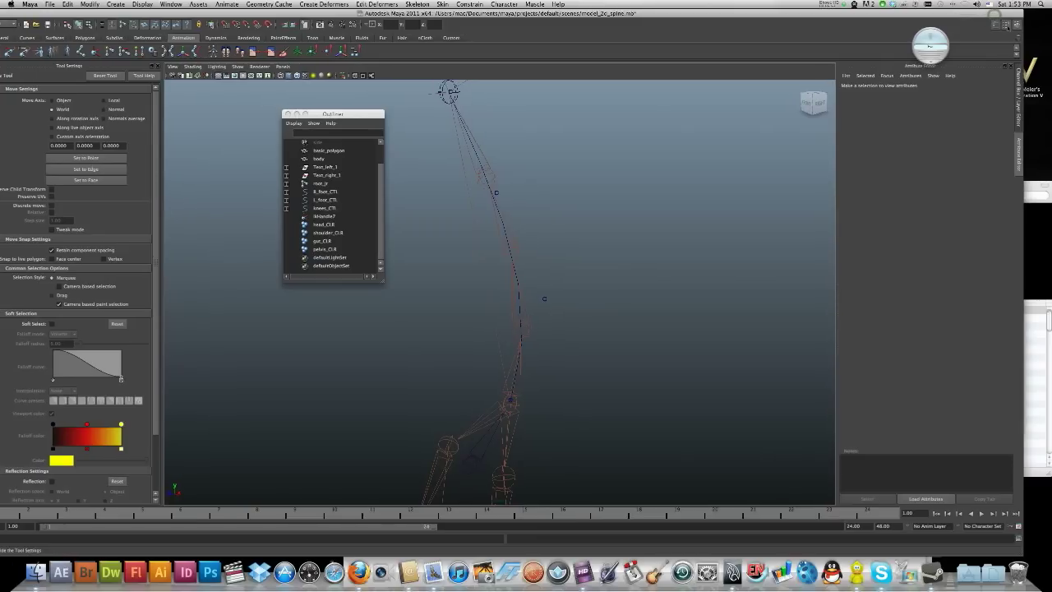
{"action": "left_click", "coordinate": [1016, 25]}
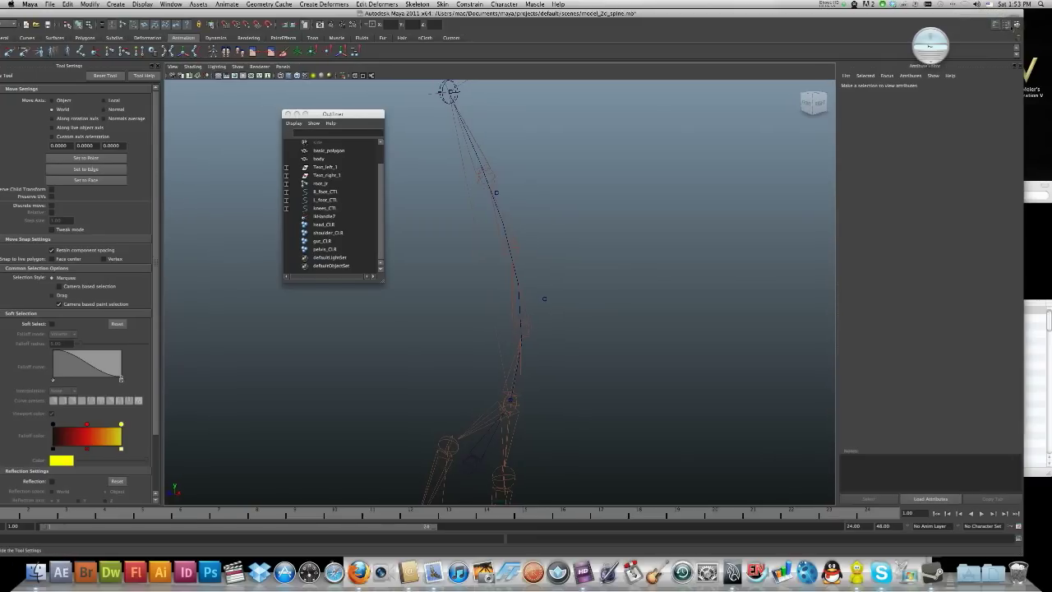
{"action": "left_click", "coordinate": [1015, 25]}
{"action": "left_click_drag", "start_coordinate": [737, 13], "coordinate": [778, 12]}
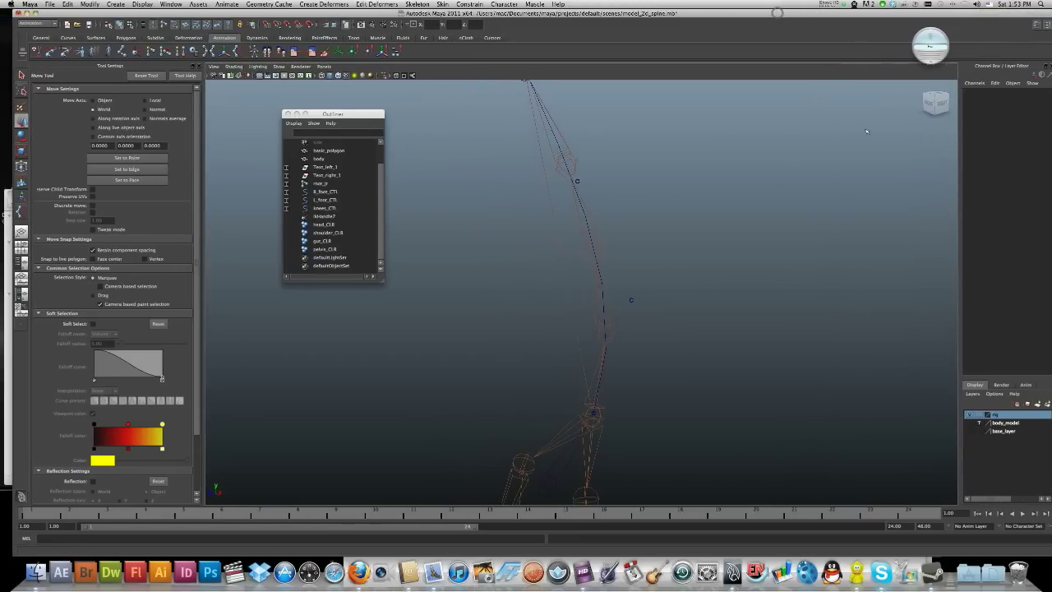
{"action": "left_click", "coordinate": [970, 423]}
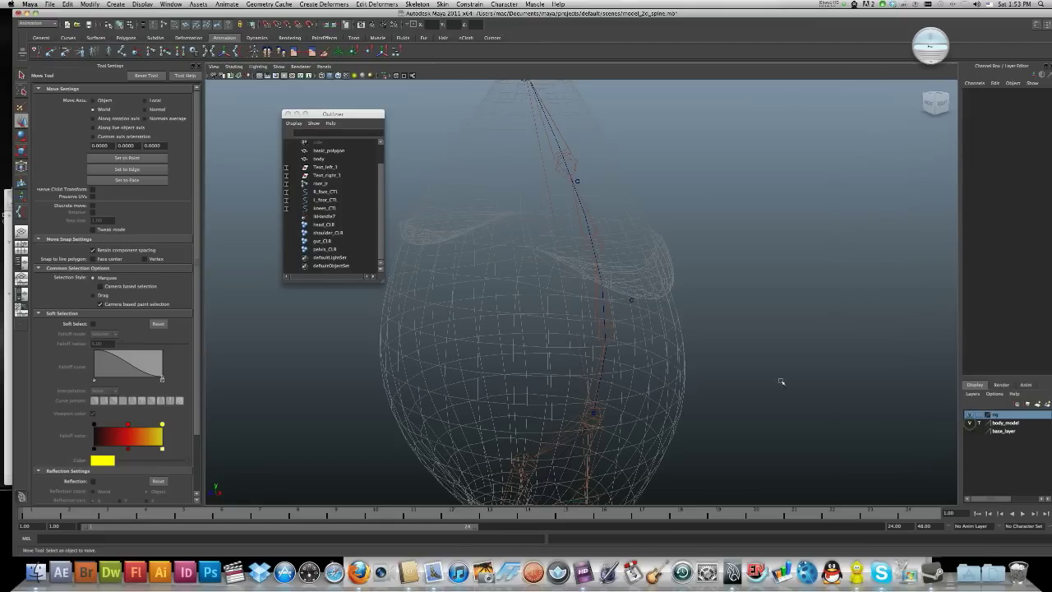
Step: Show the grid beneath the full character
{"action": "scroll", "coordinate": [726, 365], "scroll_direction": "down", "scroll_amount": 10}
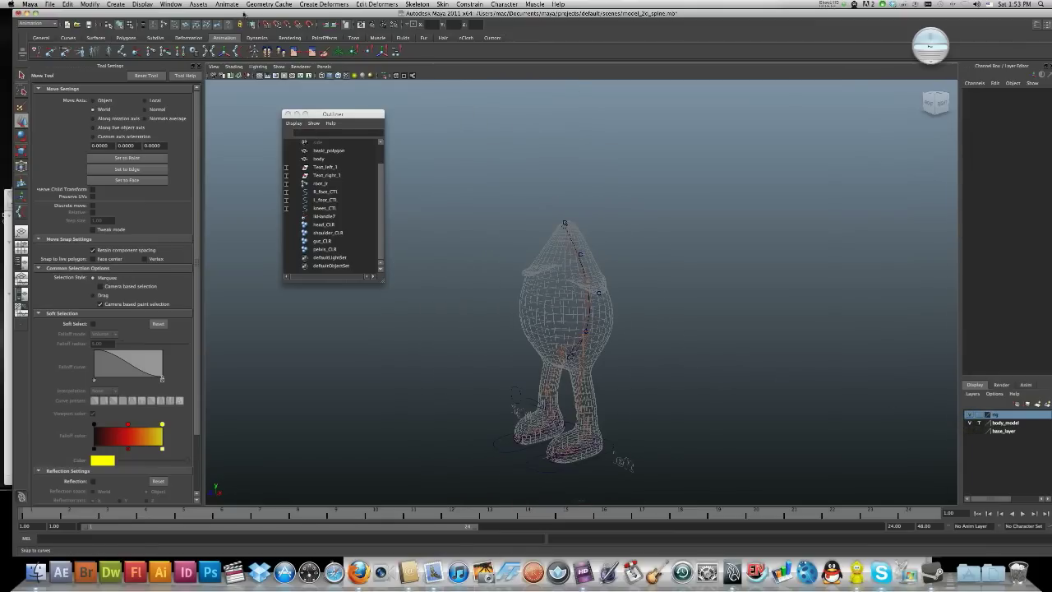
{"action": "left_click", "coordinate": [143, 4]}
{"action": "left_click", "coordinate": [142, 13]}
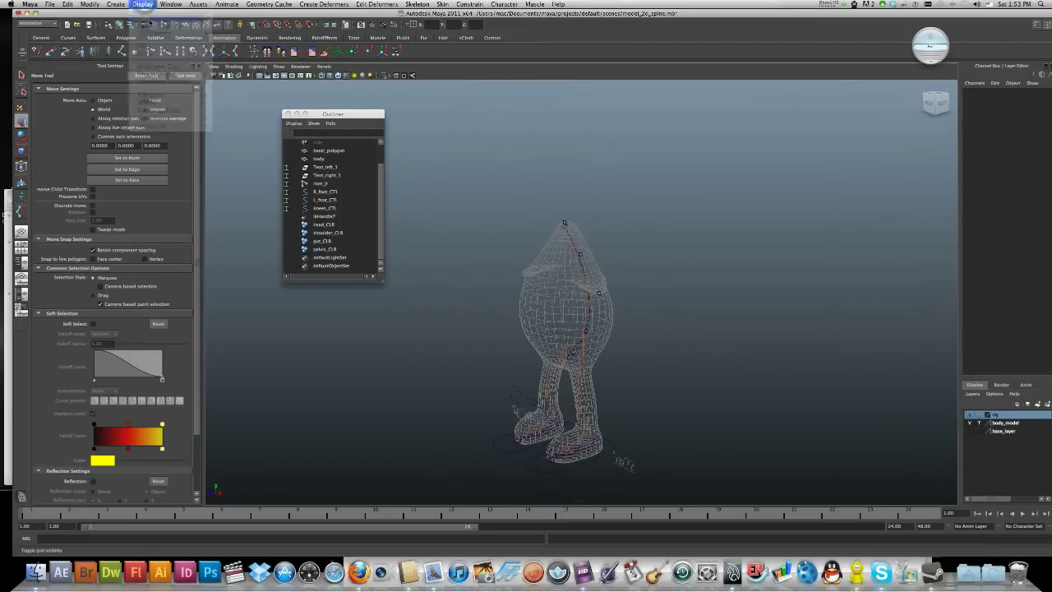
{"action": "left_click_drag", "start_coordinate": [501, 275], "coordinate": [497, 278], "text": "alt"}
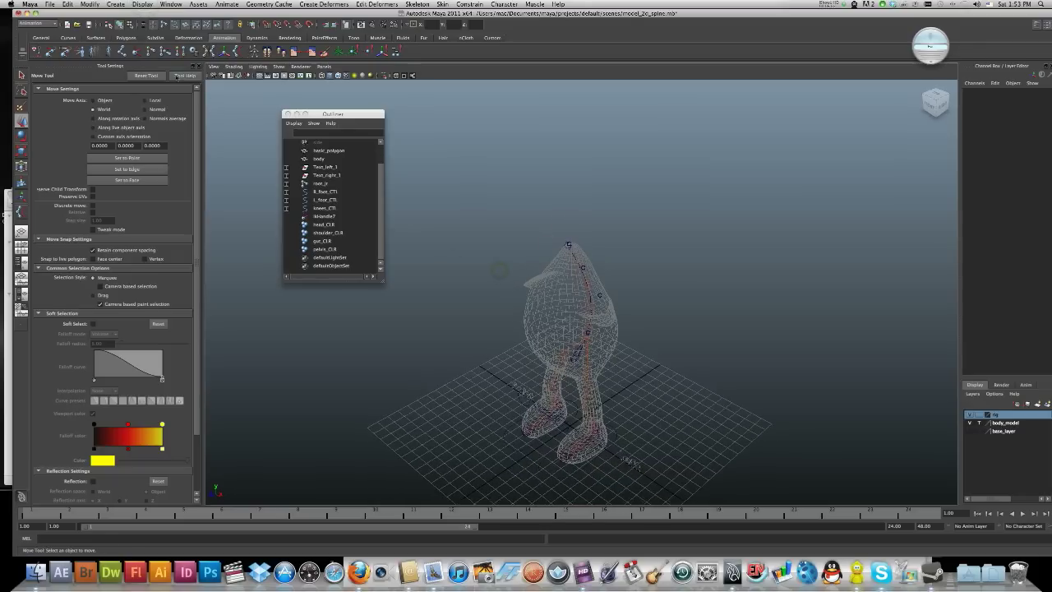
Step: Create a NURBS circle on the grid, centred between the feet and enclosing both of them
{"action": "left_click", "coordinate": [68, 38]}
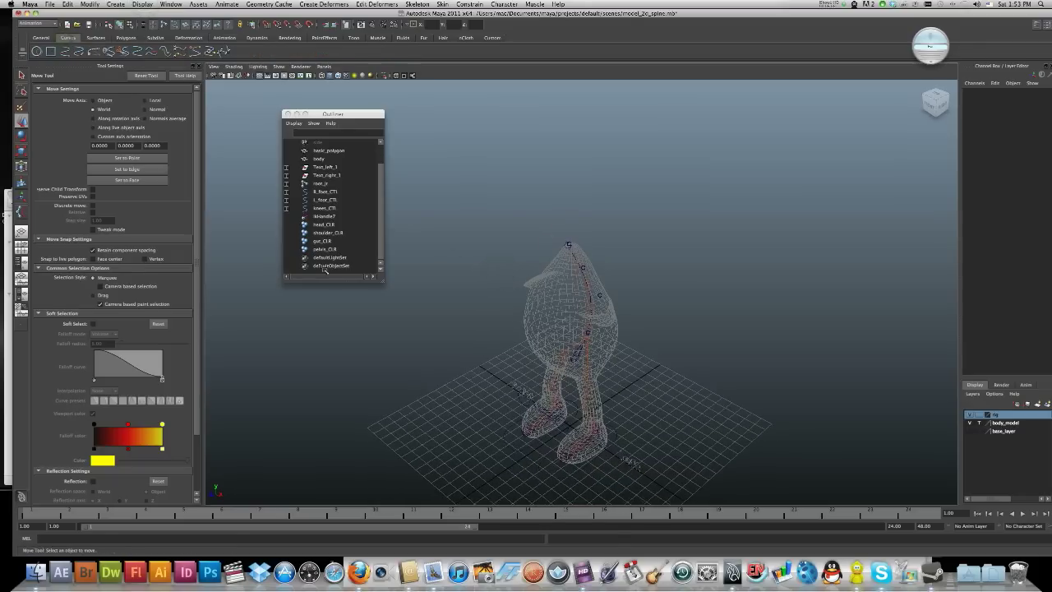
{"action": "left_click", "coordinate": [36, 51]}
{"action": "left_click_drag", "start_coordinate": [569, 426], "coordinate": [633, 448]}
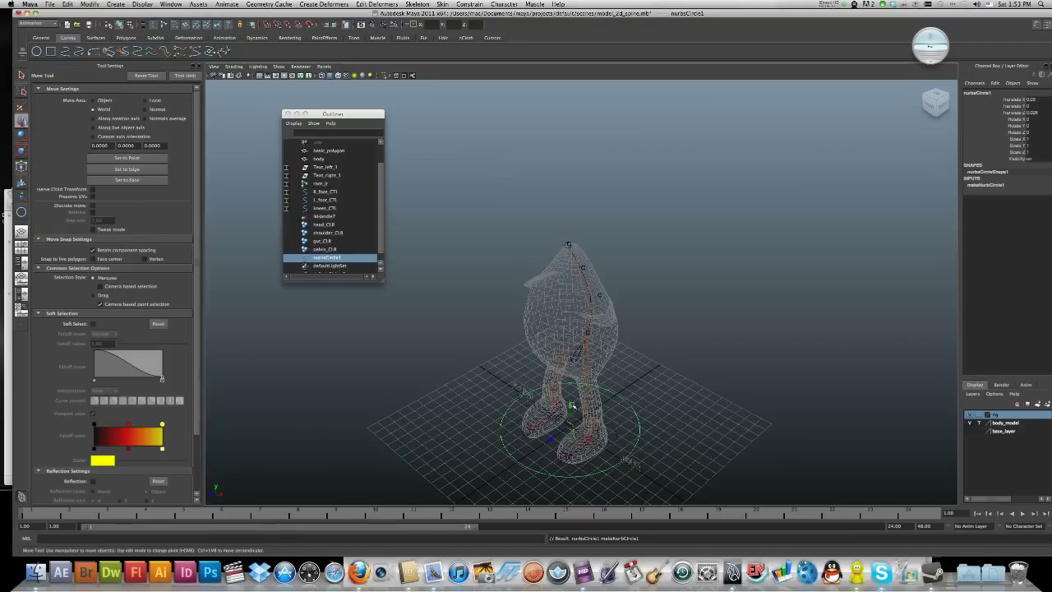
Step: Raise the circle to the base of the body and scale it uniformly to about 0.67
{"action": "left_click_drag", "start_coordinate": [572, 405], "coordinate": [546, 326]}
{"action": "left_click_drag", "start_coordinate": [708, 368], "coordinate": [773, 394], "text": "alt"}
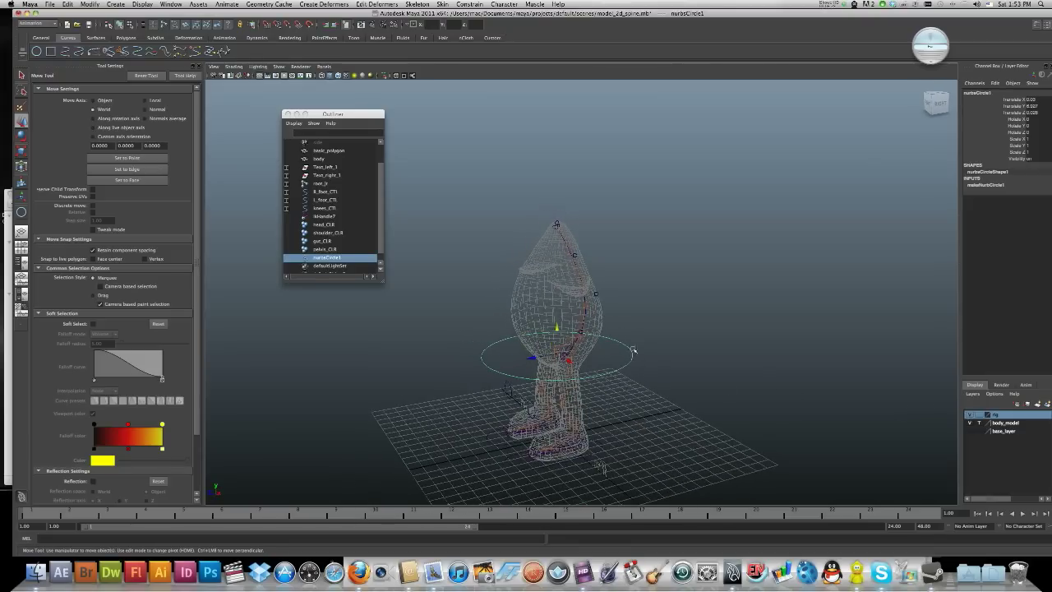
{"action": "key", "text": "r"}
{"action": "left_click_drag", "start_coordinate": [557, 355], "coordinate": [516, 356]}
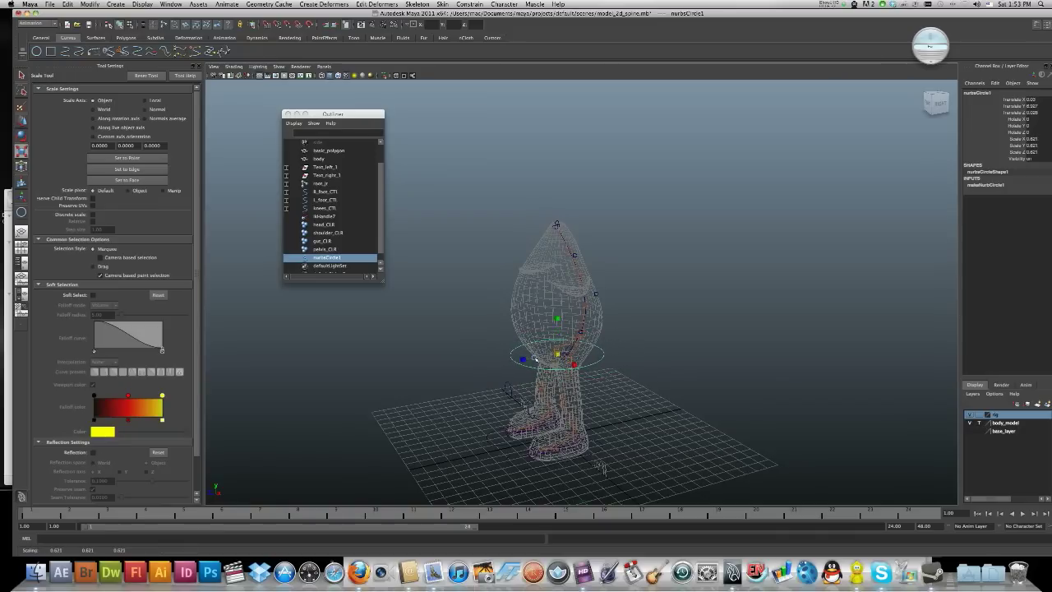
{"action": "left_click_drag", "start_coordinate": [542, 360], "coordinate": [566, 359], "text": "alt"}
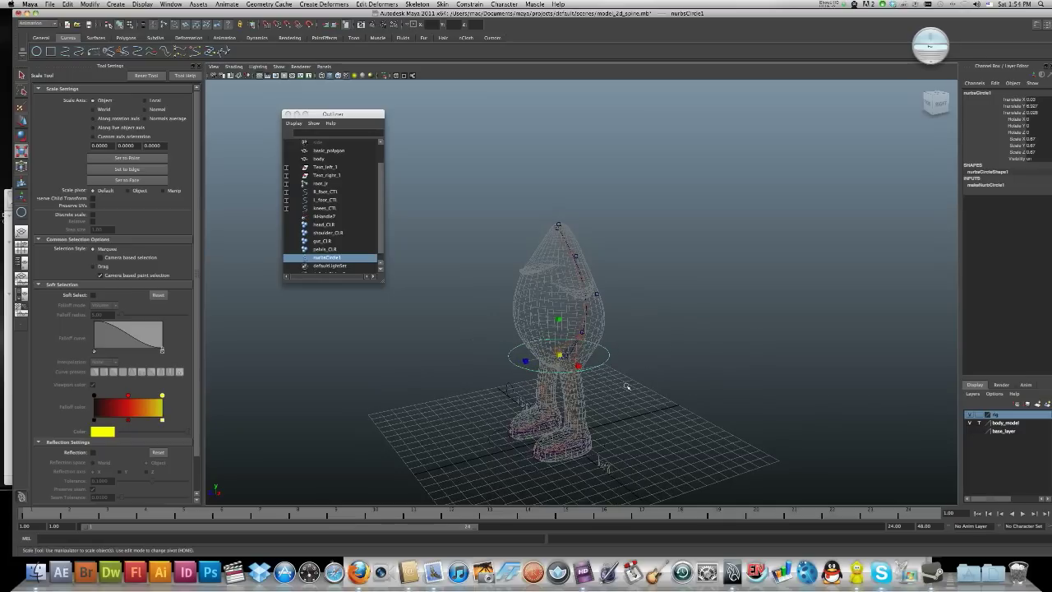
Step: Hide the body_model layer and examine the circle's position relative to the root and pelvis joints
{"action": "left_click", "coordinate": [970, 422]}
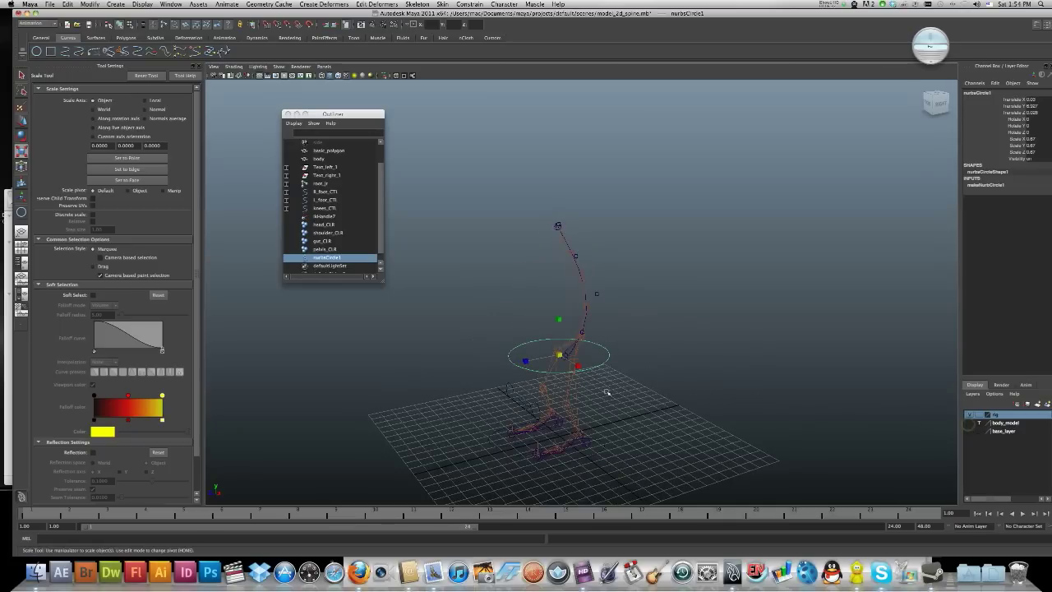
{"action": "left_click_drag", "start_coordinate": [608, 393], "coordinate": [592, 382], "text": "alt"}
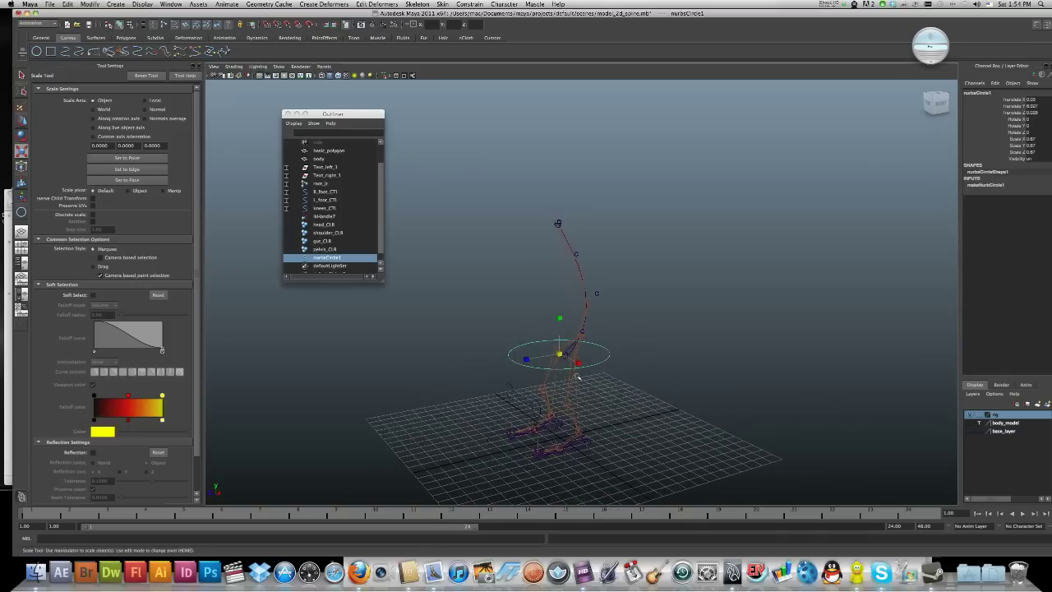
{"action": "scroll", "coordinate": [563, 369], "scroll_direction": "up", "scroll_amount": 5}
{"action": "middle_click_drag", "start_coordinate": [564, 373], "coordinate": [604, 251], "text": "alt"}
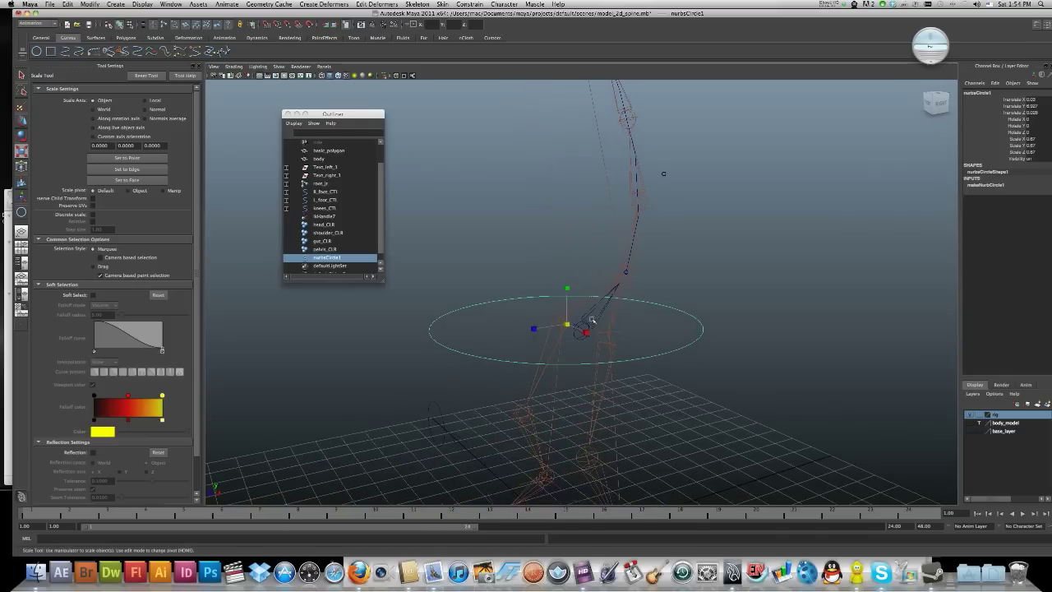
{"action": "left_click_drag", "start_coordinate": [592, 320], "coordinate": [577, 321], "text": "alt"}
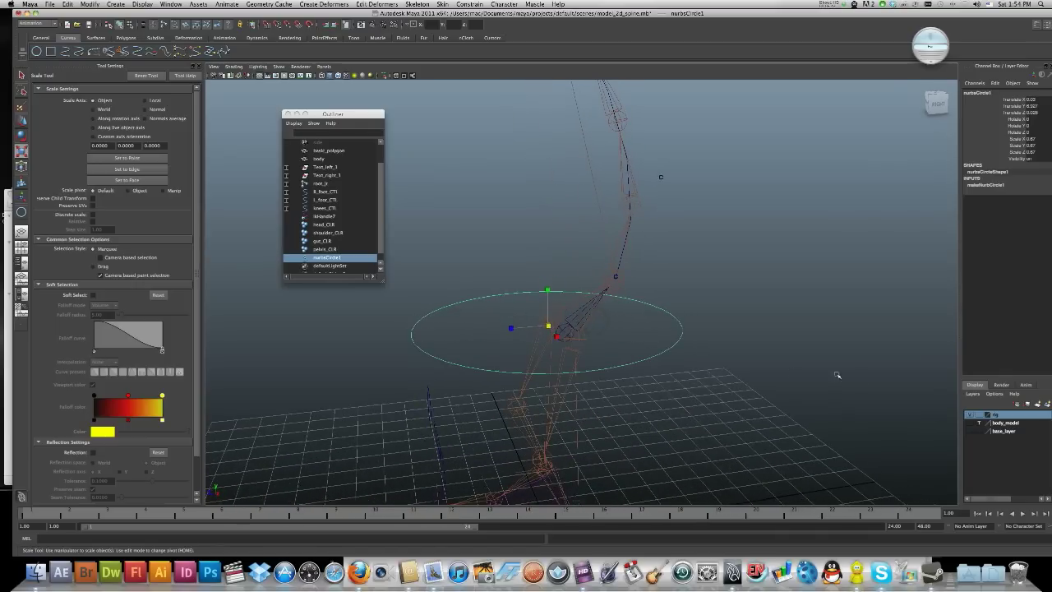
Step: Show the body_model layer again and raise the circle slightly around the lower part of the body
{"action": "left_click", "coordinate": [971, 422]}
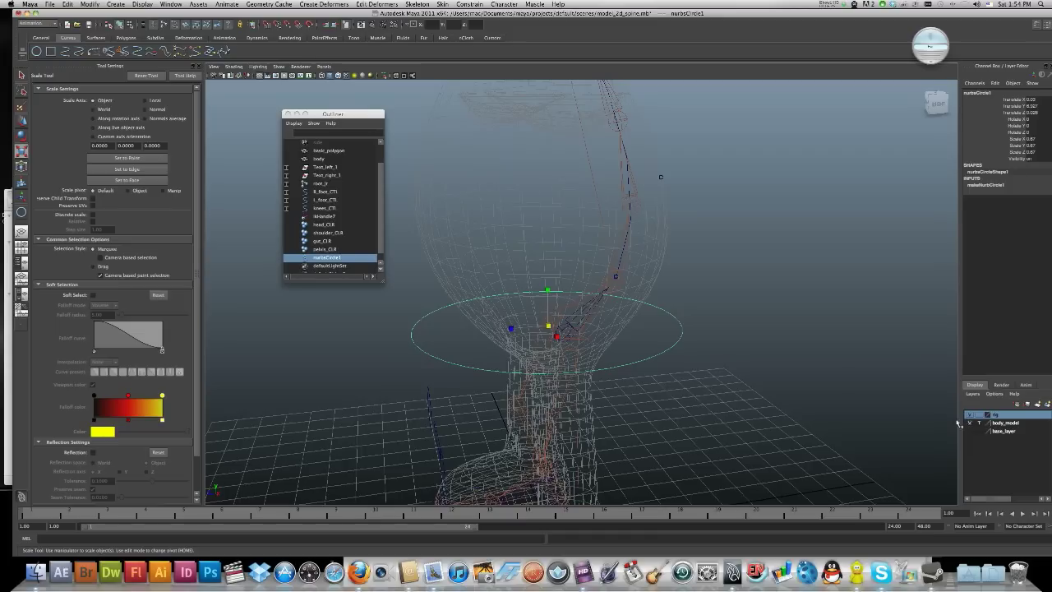
{"action": "key", "text": "w"}
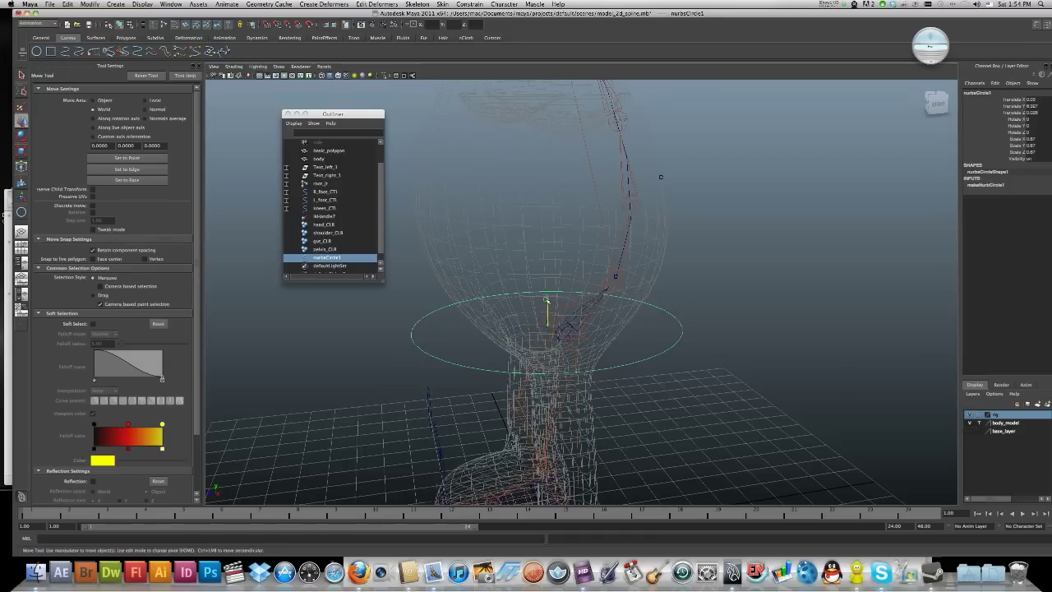
{"action": "left_click_drag", "start_coordinate": [546, 301], "coordinate": [553, 256], "text": "alt"}
{"action": "left_click_drag", "start_coordinate": [541, 219], "coordinate": [540, 245]}
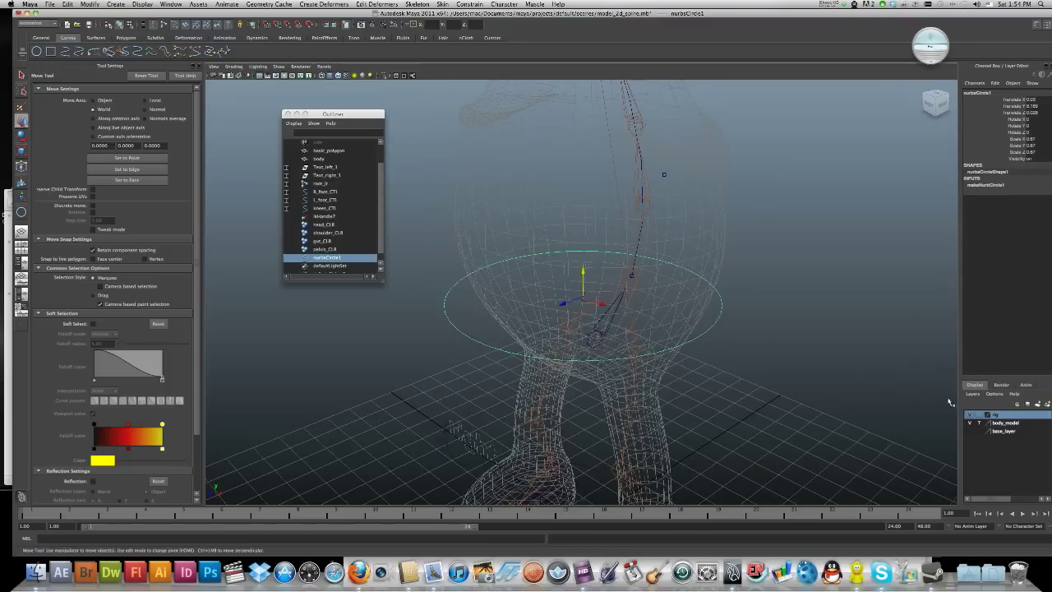
Step: Hide the body_model layer, keeping the rig layer visible, to show the circle with the skeleton
{"action": "left_click", "coordinate": [969, 415]}
{"action": "left_click", "coordinate": [969, 416]}
{"action": "left_click", "coordinate": [971, 423]}
{"action": "left_click_drag", "start_coordinate": [719, 338], "coordinate": [667, 323], "text": "alt"}
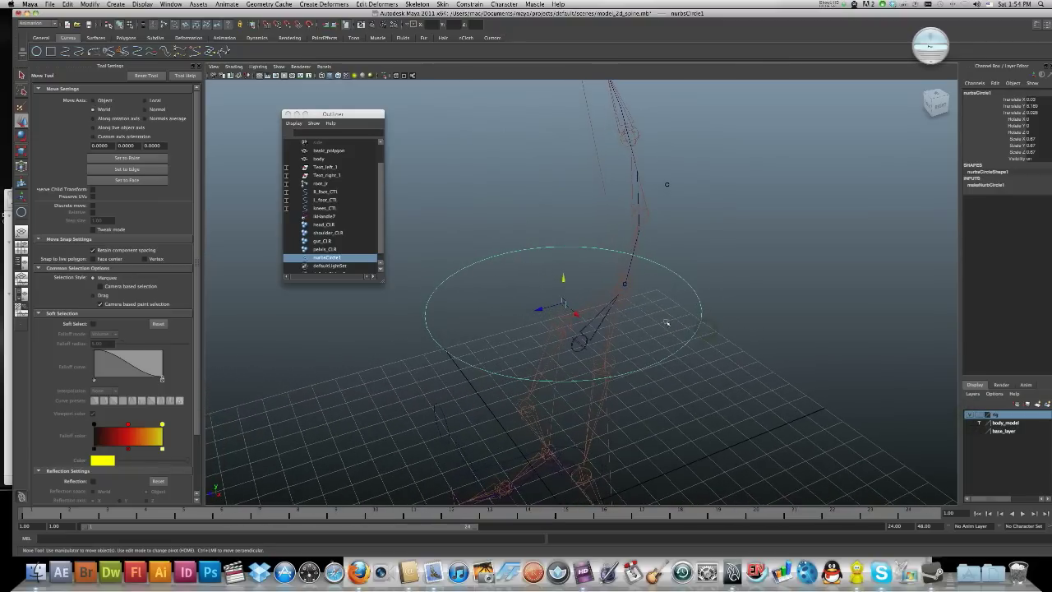
Step: Move the hip circle's pivot from its center onto the pelvis cluster point at the base of the spine
{"action": "scroll", "coordinate": [584, 310], "scroll_direction": "up", "scroll_amount": 6}
{"action": "middle_click_drag", "start_coordinate": [585, 316], "coordinate": [591, 274], "text": "alt"}
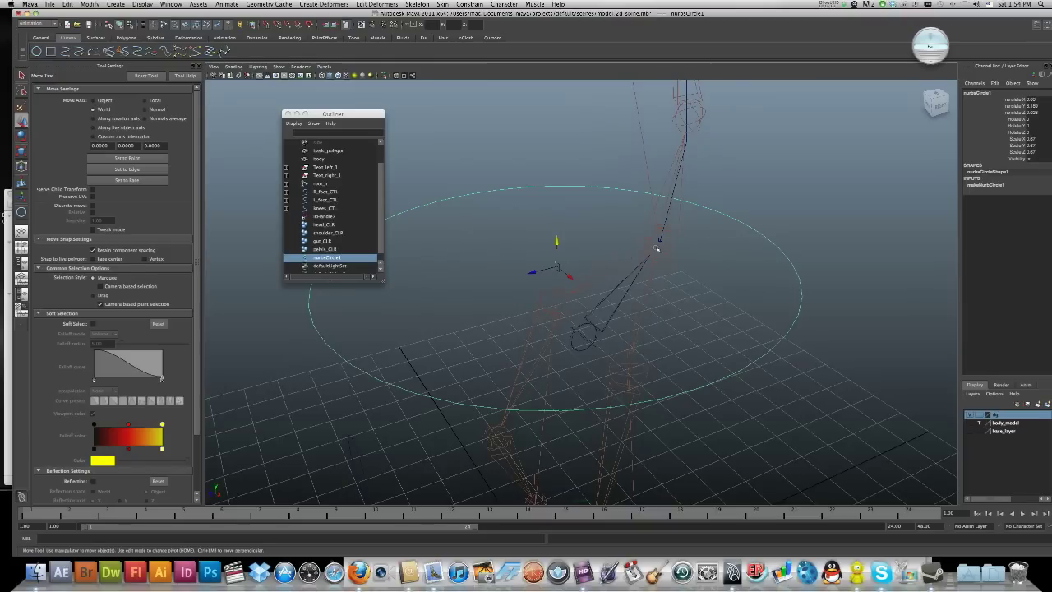
{"action": "key", "text": "Home"}
{"action": "left_click_drag", "start_coordinate": [557, 268], "coordinate": [590, 261]}
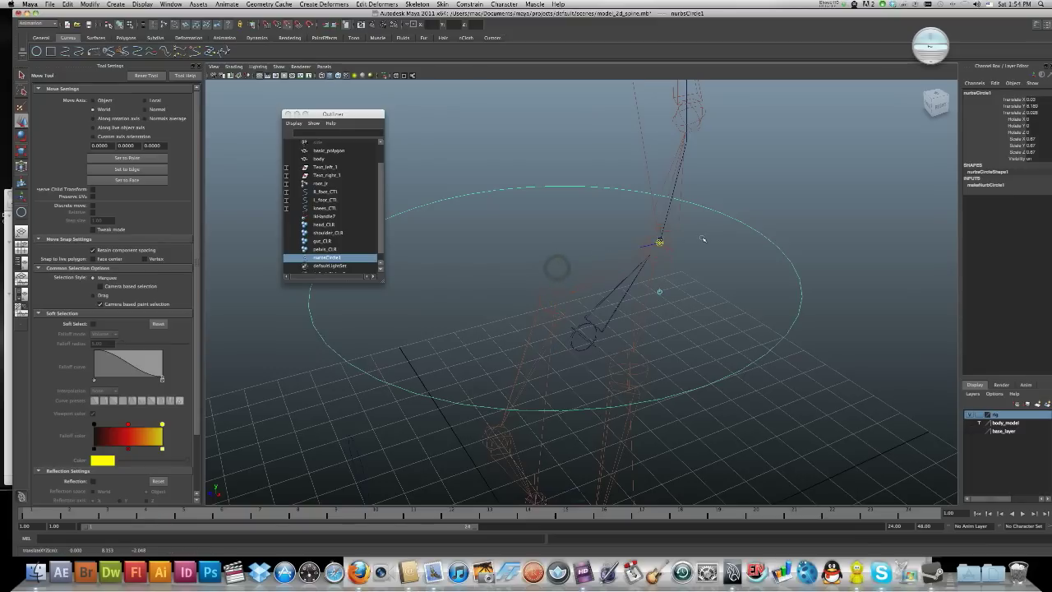
{"action": "key", "text": "Home"}
{"action": "left_click_drag", "start_coordinate": [769, 215], "coordinate": [711, 236], "text": "alt"}
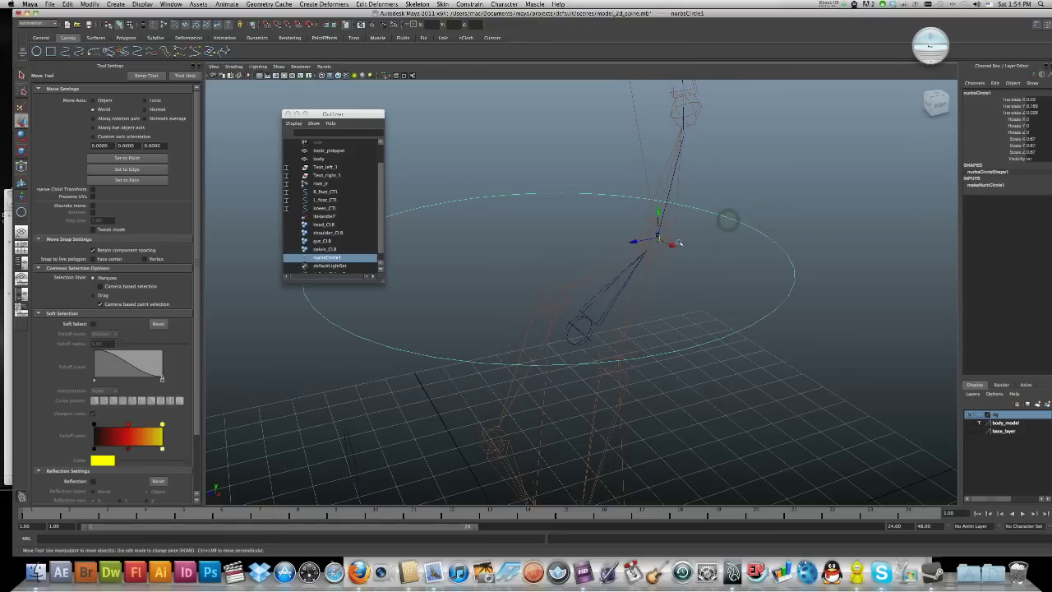
{"action": "middle_click_drag", "start_coordinate": [682, 244], "coordinate": [719, 267], "text": "alt"}
{"action": "right_click_drag", "start_coordinate": [704, 262], "coordinate": [763, 273], "text": "alt"}
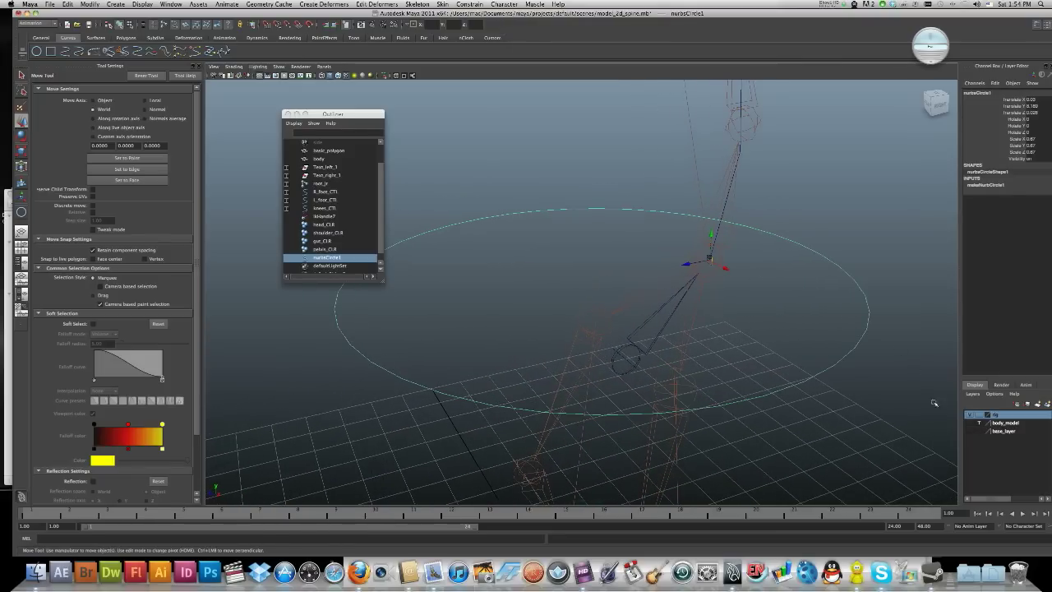
Step: With the body_model layer shown, duplicate the hip circle, raise the copy to about Y 10.6 and scale it to about 0.82, 0.71, 0.80
{"action": "left_click", "coordinate": [970, 424]}
{"action": "right_click_drag", "start_coordinate": [782, 339], "coordinate": [716, 321], "text": "alt"}
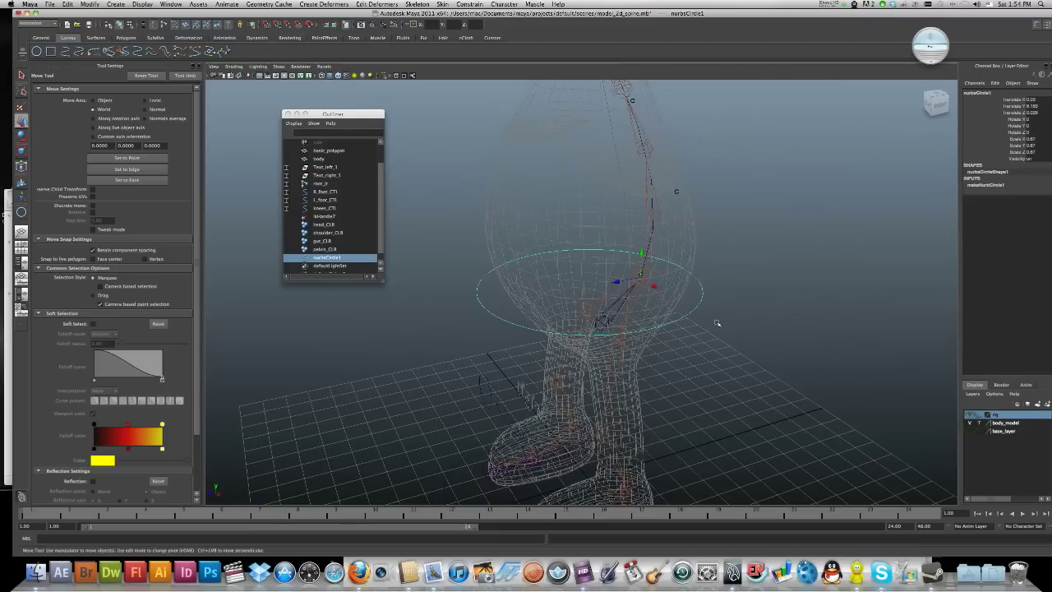
{"action": "mouse_move", "coordinate": [688, 299]}
{"action": "left_mouse_down", "text": "alt"}
{"action": "mouse_move", "coordinate": [669, 286]}
{"action": "mouse_move", "coordinate": [679, 291]}
{"action": "left_mouse_up", "text": "alt"}
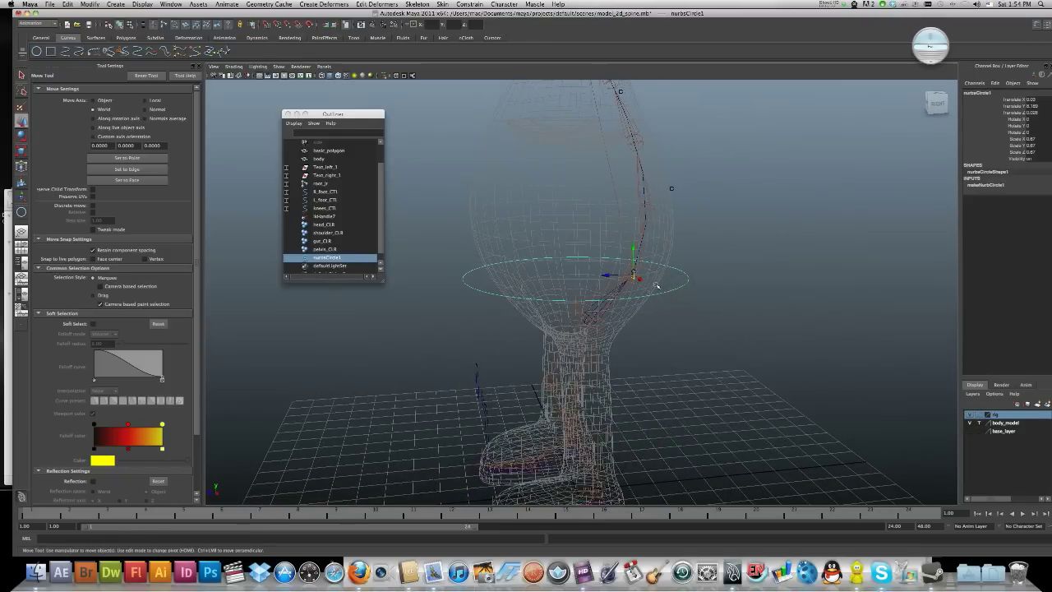
{"action": "key", "text": "ctrl+d"}
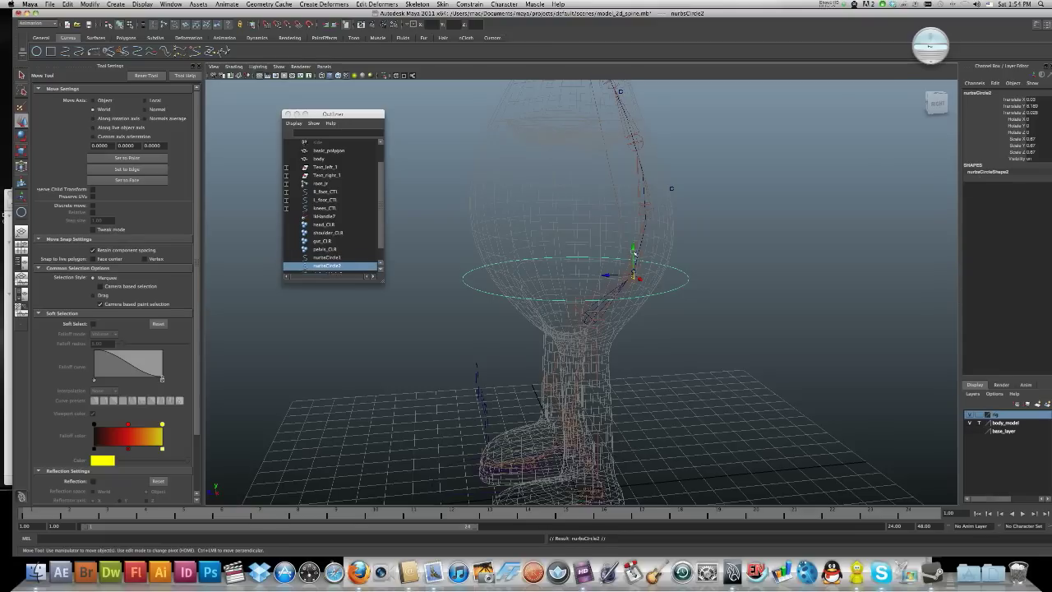
{"action": "left_click_drag", "start_coordinate": [632, 250], "coordinate": [633, 179]}
{"action": "left_click_drag", "start_coordinate": [591, 218], "coordinate": [592, 216], "text": "alt"}
{"action": "key", "text": "r"}
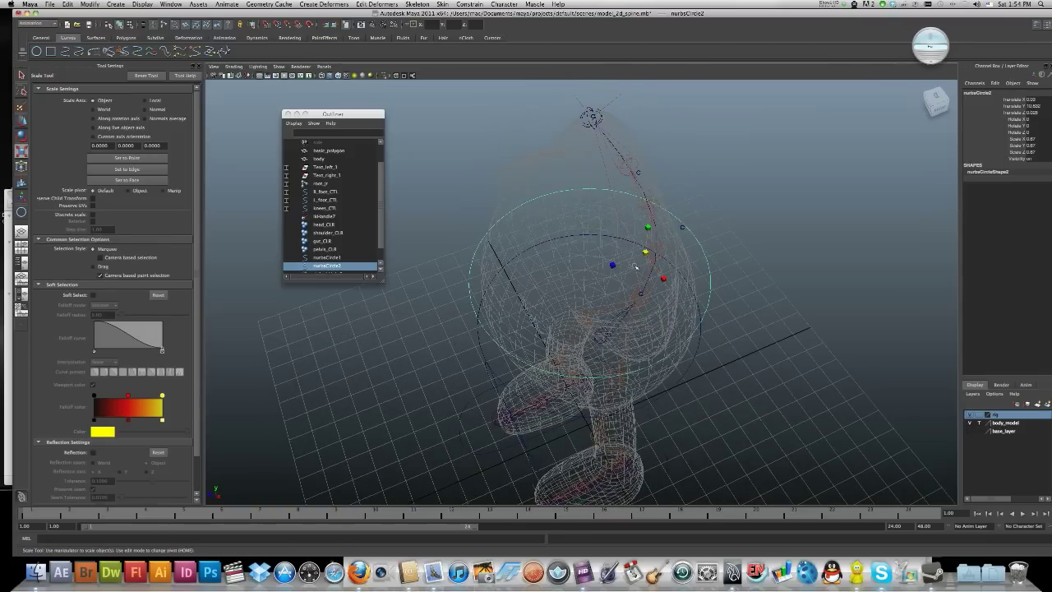
{"action": "mouse_move", "coordinate": [647, 254]}
{"action": "left_mouse_down"}
{"action": "mouse_move", "coordinate": [665, 280]}
{"action": "mouse_move", "coordinate": [660, 259]}
{"action": "mouse_move", "coordinate": [688, 214]}
{"action": "mouse_move", "coordinate": [633, 238]}
{"action": "mouse_move", "coordinate": [654, 222]}
{"action": "mouse_move", "coordinate": [658, 248]}
{"action": "left_mouse_up"}
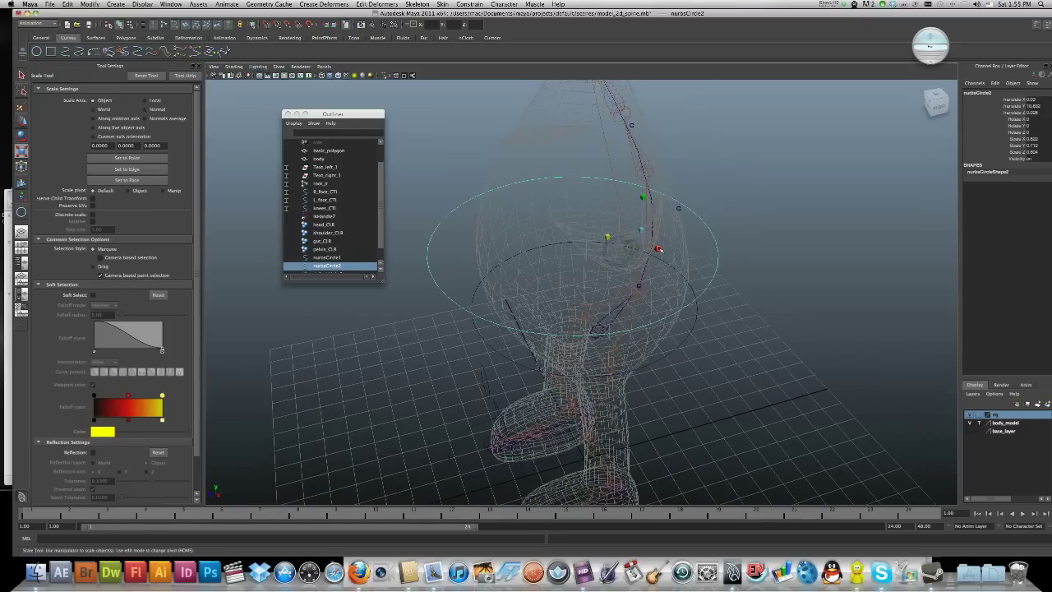
Step: Hide the body_model layer and move the second circle's pivot onto the spine at the height of the gut
{"action": "left_click", "coordinate": [969, 415]}
{"action": "left_click", "coordinate": [969, 415]}
{"action": "left_click", "coordinate": [971, 422]}
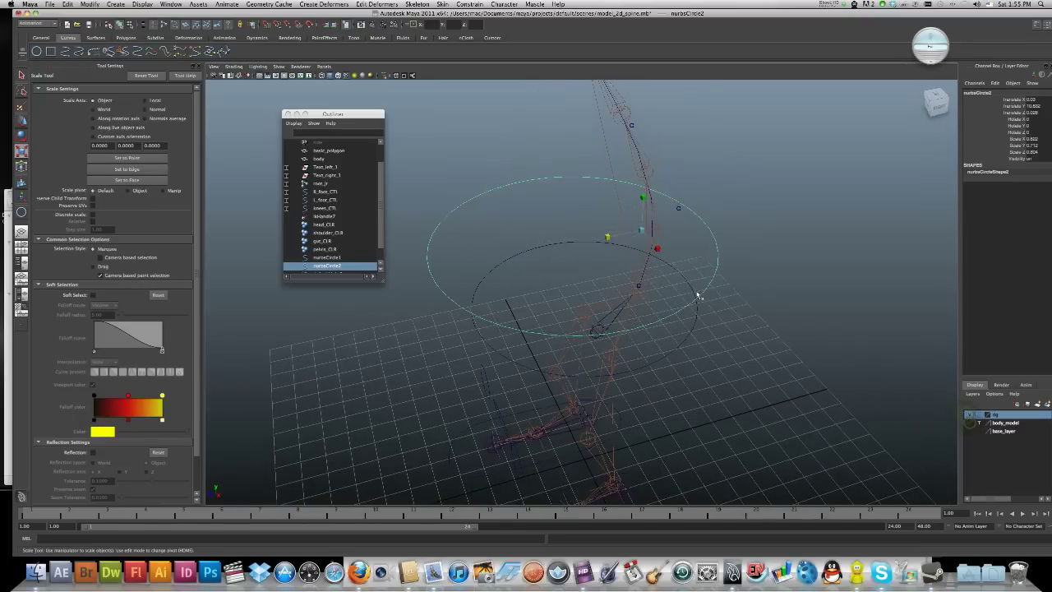
{"action": "scroll", "coordinate": [680, 273], "scroll_direction": "up", "scroll_amount": 6}
{"action": "middle_click_drag", "start_coordinate": [704, 214], "coordinate": [677, 254], "text": "alt"}
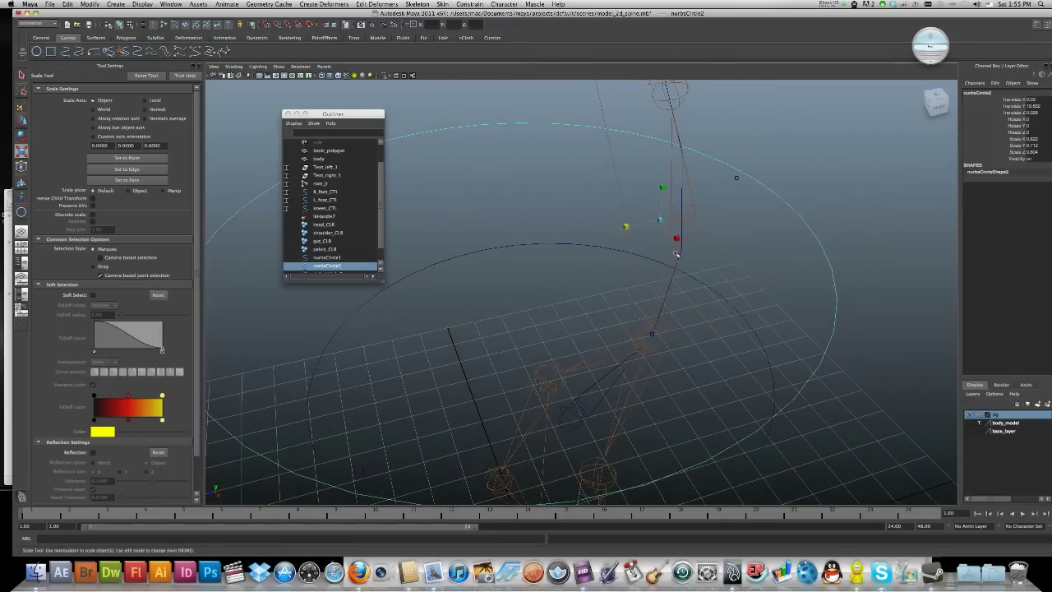
{"action": "key", "text": "Home"}
{"action": "left_click_drag", "start_coordinate": [660, 220], "coordinate": [684, 227]}
{"action": "key", "text": "Home"}
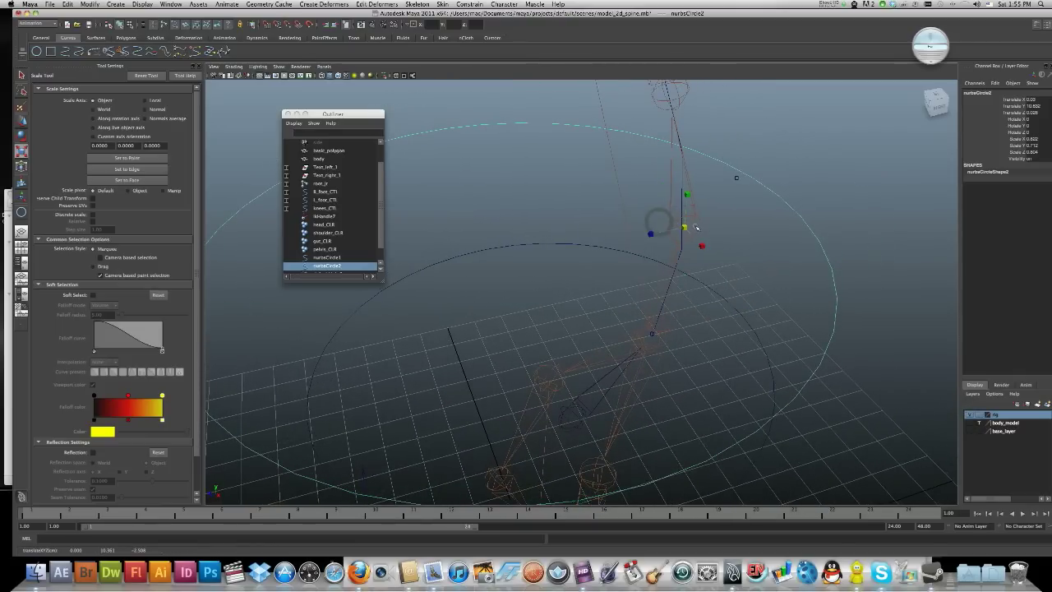
{"action": "scroll", "coordinate": [734, 241], "scroll_direction": "down", "scroll_amount": 5}
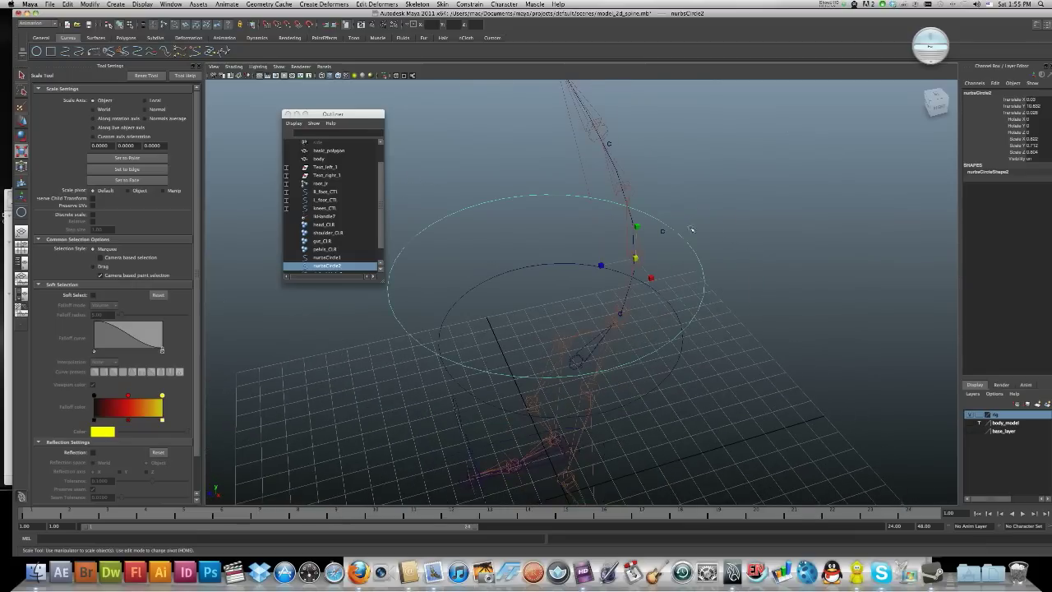
{"action": "left_click_drag", "start_coordinate": [693, 229], "coordinate": [700, 231], "text": "alt"}
{"action": "left_click", "coordinate": [692, 228]}
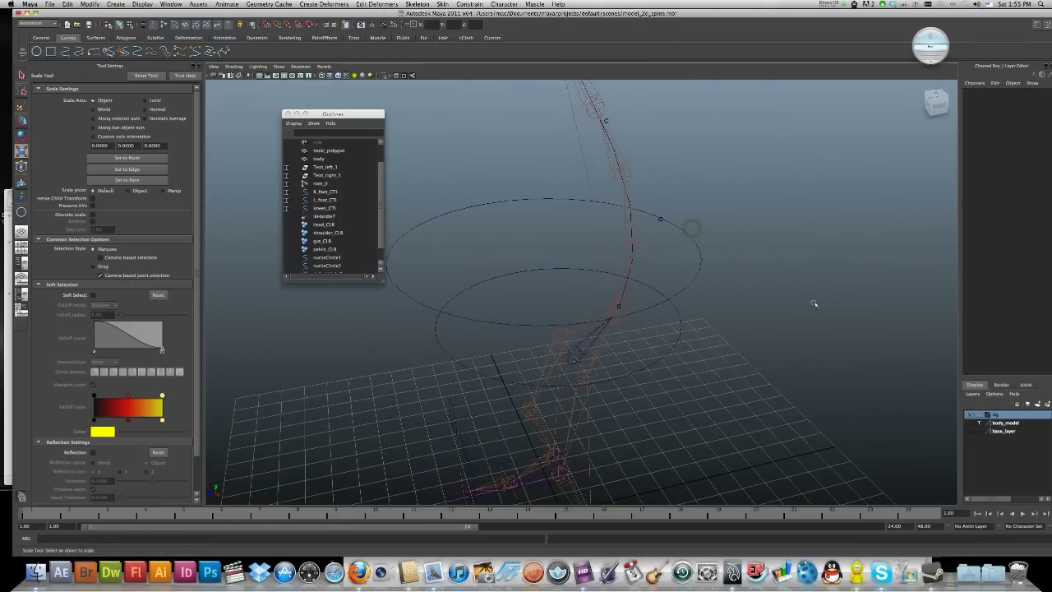
Step: With the body_model layer shown, duplicate the gut circle, move the copy up to the shoulder area and scale it to about 0.54, 0.47, 0.53
{"action": "left_click", "coordinate": [970, 423]}
{"action": "middle_click_drag", "start_coordinate": [699, 261], "coordinate": [719, 323], "text": "alt"}
{"action": "left_click", "coordinate": [725, 328]}
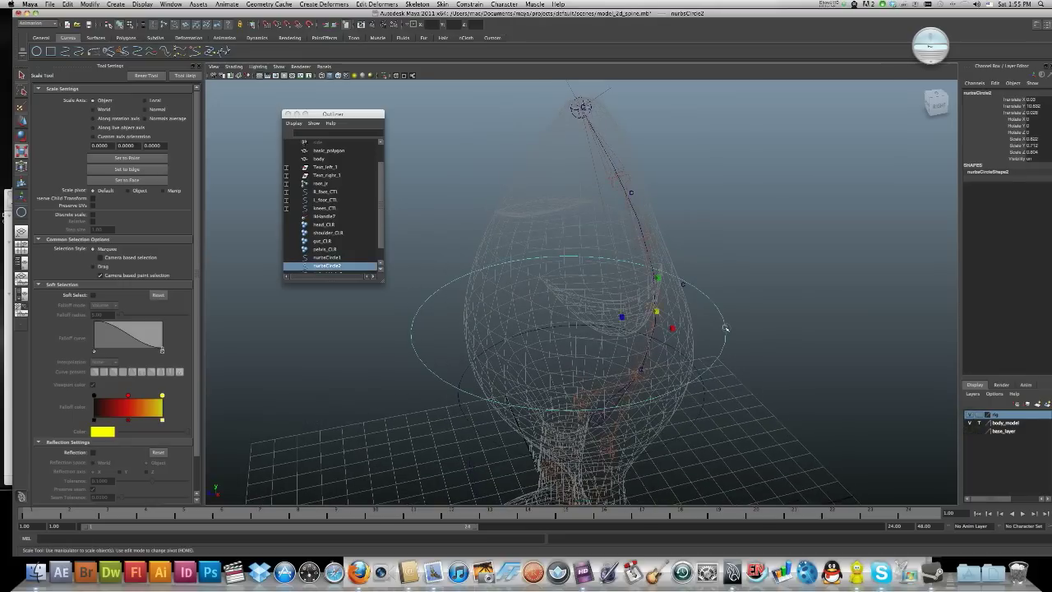
{"action": "key", "text": "ctrl+d"}
{"action": "key", "text": "w"}
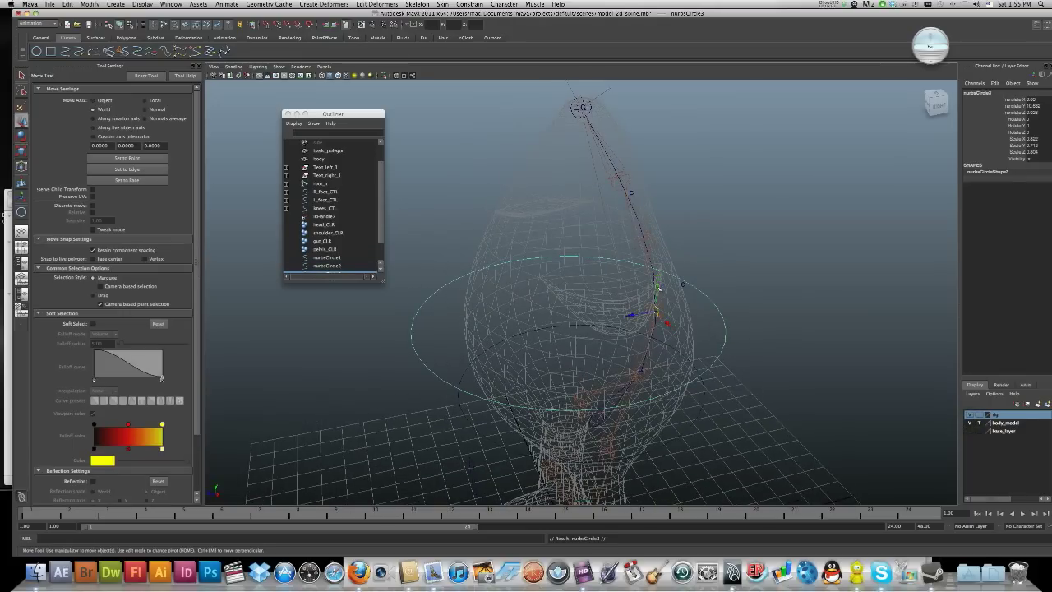
{"action": "left_click_drag", "start_coordinate": [658, 286], "coordinate": [629, 178]}
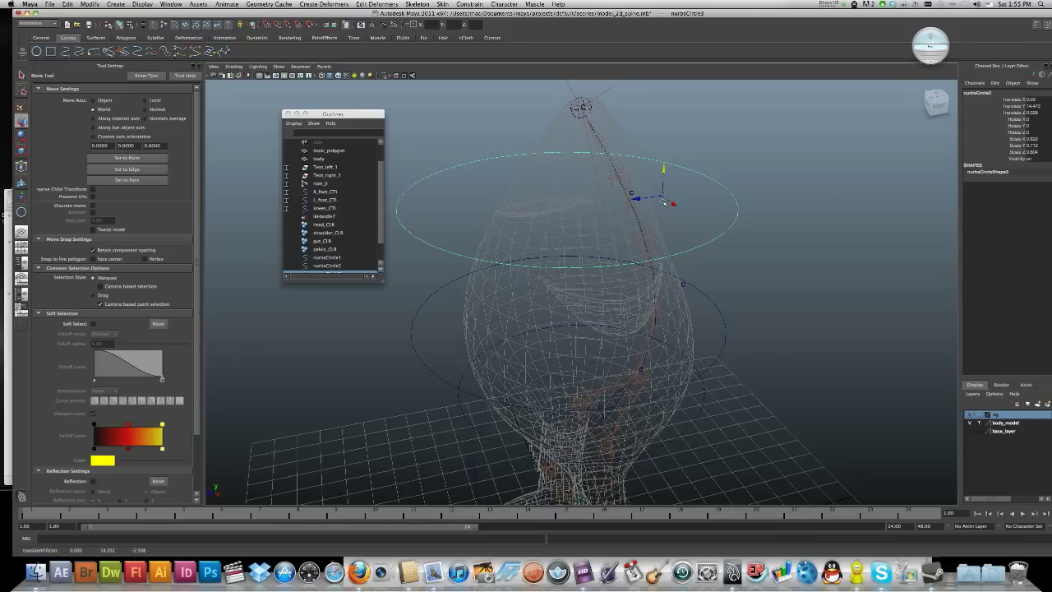
{"action": "left_click_drag", "start_coordinate": [664, 202], "coordinate": [611, 183]}
{"action": "scroll", "coordinate": [606, 189], "scroll_direction": "down", "scroll_amount": 5}
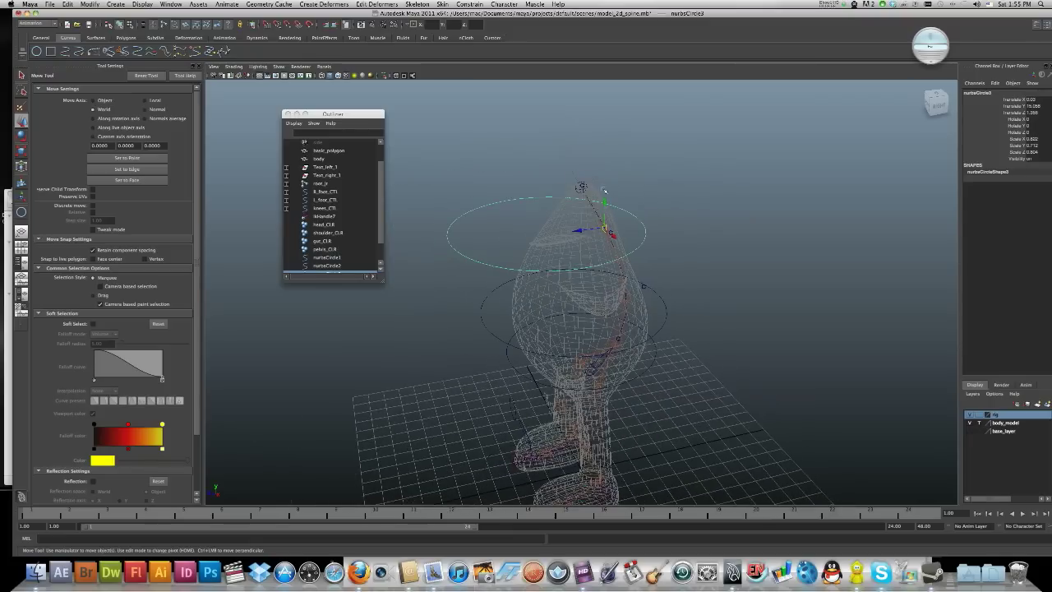
{"action": "key", "text": "r"}
{"action": "mouse_move", "coordinate": [606, 229]}
{"action": "left_mouse_down"}
{"action": "mouse_move", "coordinate": [537, 228]}
{"action": "mouse_move", "coordinate": [578, 238]}
{"action": "mouse_move", "coordinate": [538, 228]}
{"action": "mouse_move", "coordinate": [609, 229]}
{"action": "left_mouse_up"}
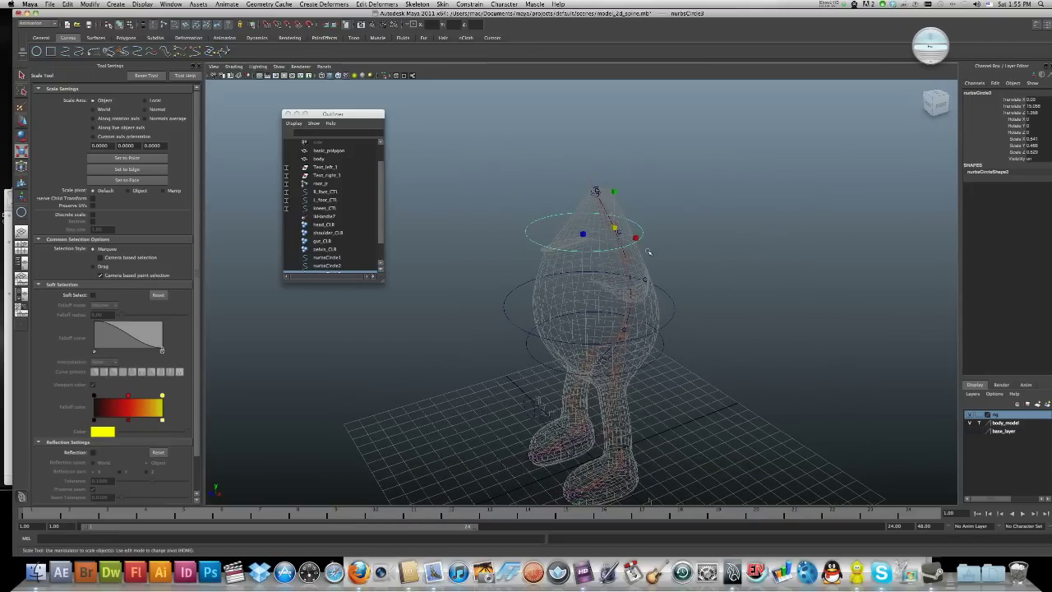
Step: Duplicate the shoulder circle, raise the copy to the top of the head and scale it down around the tip
{"action": "key", "text": "ctrl+d"}
{"action": "key", "text": "w"}
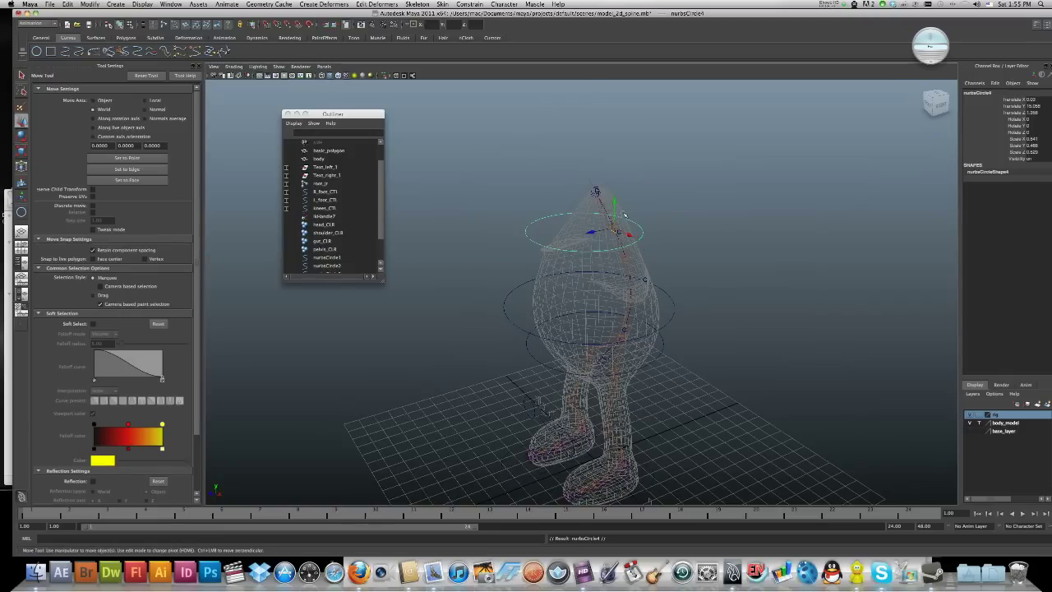
{"action": "left_click_drag", "start_coordinate": [613, 203], "coordinate": [618, 232]}
{"action": "key", "text": "r"}
{"action": "left_click", "coordinate": [712, 330]}
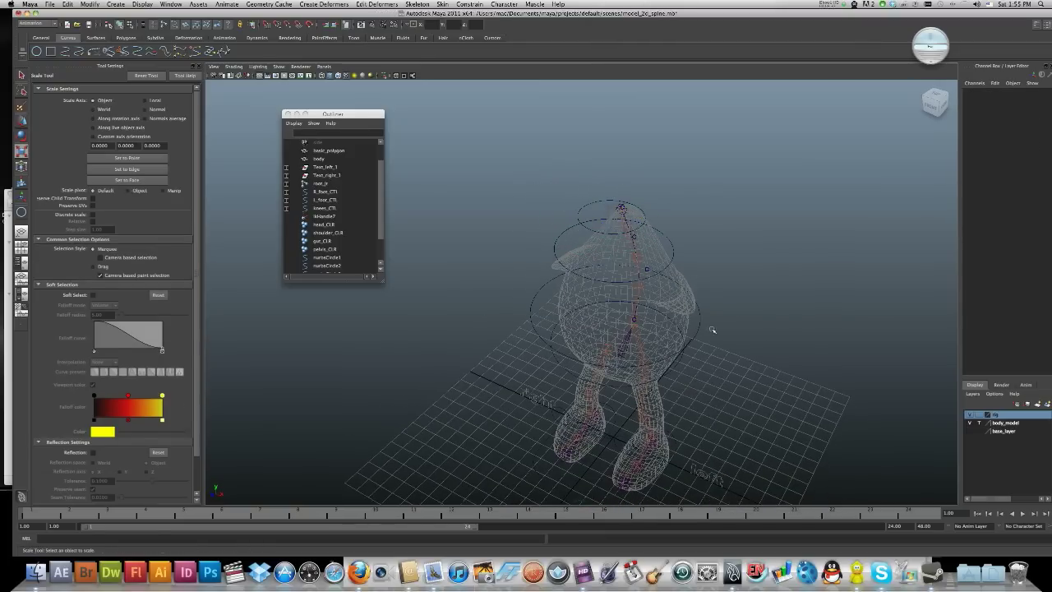
Step: With the body_model layer hidden, delete the construction history of the hip circle and freeze its transformations
{"action": "left_click_drag", "start_coordinate": [678, 332], "coordinate": [637, 232], "text": "alt"}
{"action": "right_click_drag", "start_coordinate": [637, 232], "coordinate": [902, 403], "text": "alt"}
{"action": "left_click", "coordinate": [969, 422]}
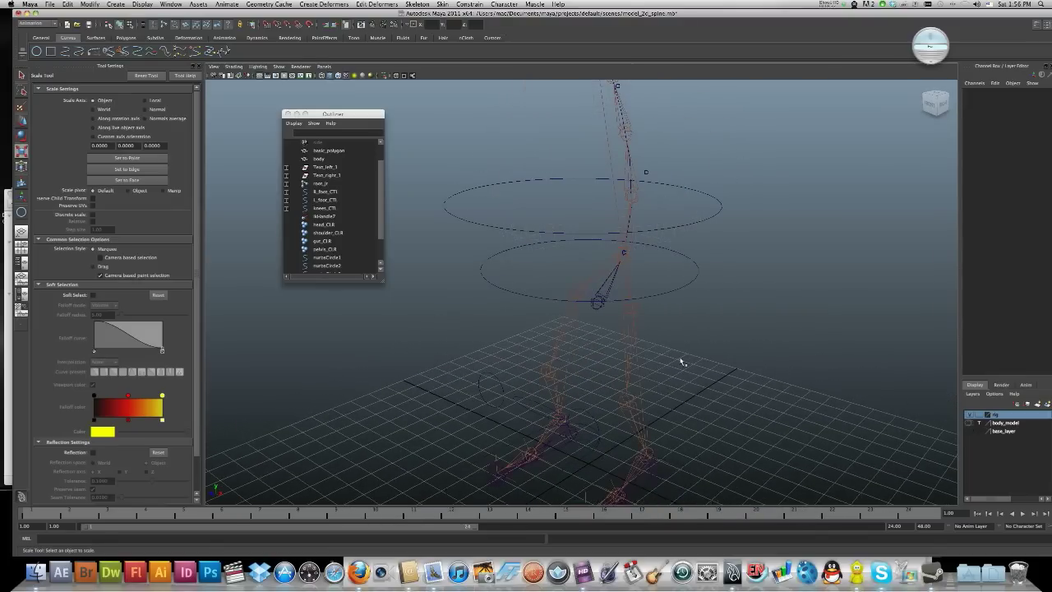
{"action": "left_click_drag", "start_coordinate": [681, 365], "coordinate": [672, 343], "text": "alt"}
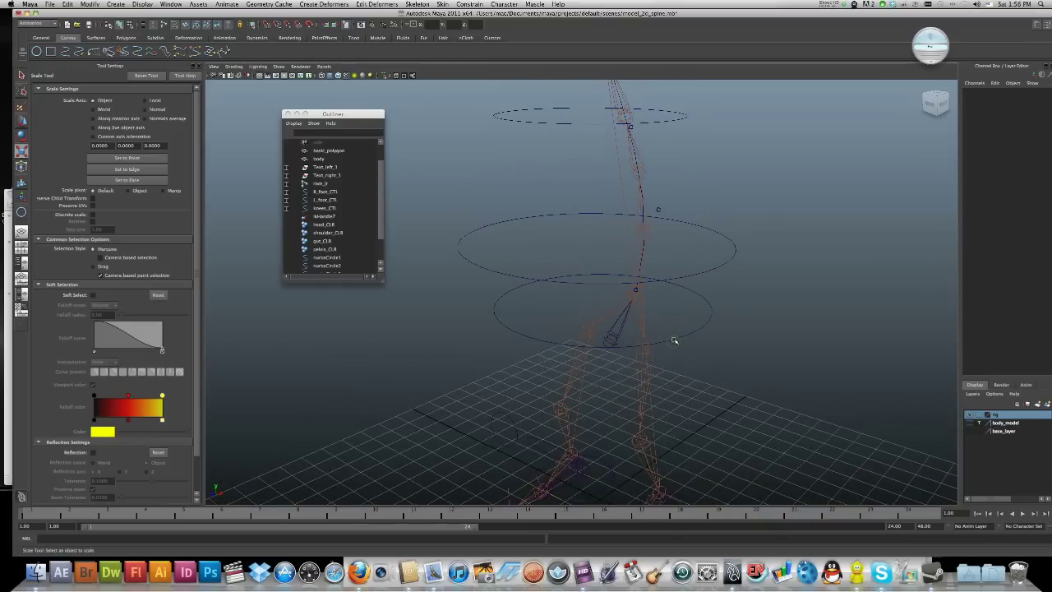
{"action": "left_click", "coordinate": [674, 340]}
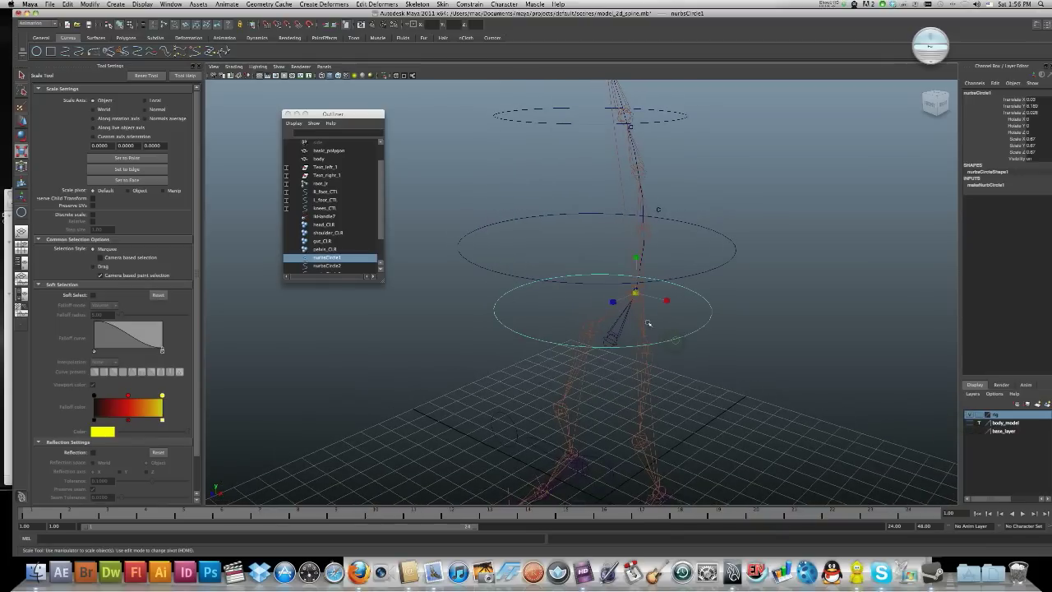
{"action": "left_click", "coordinate": [67, 4]}
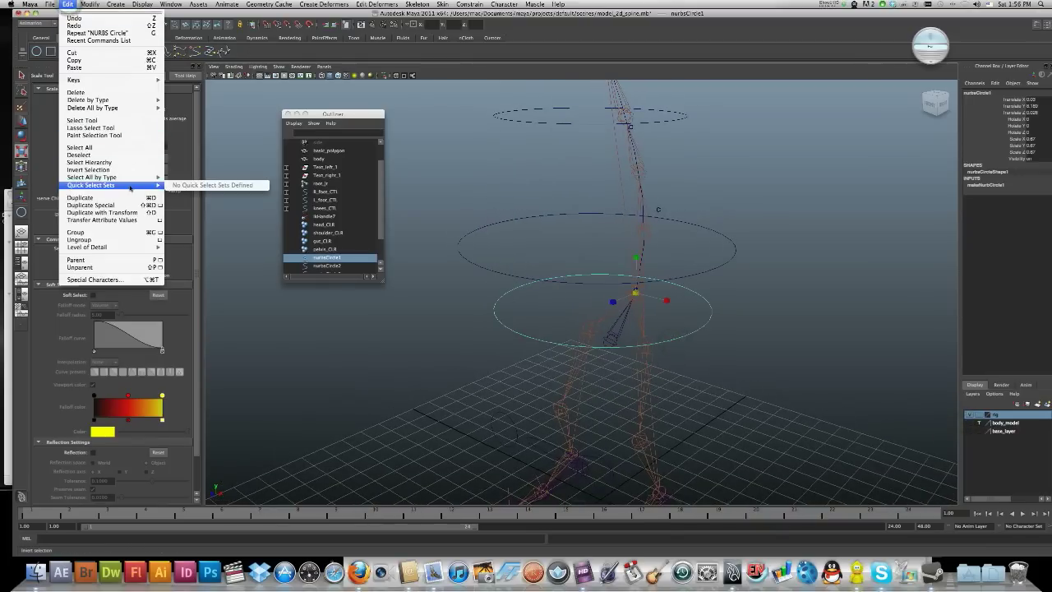
{"action": "mouse_move", "coordinate": [131, 101]}
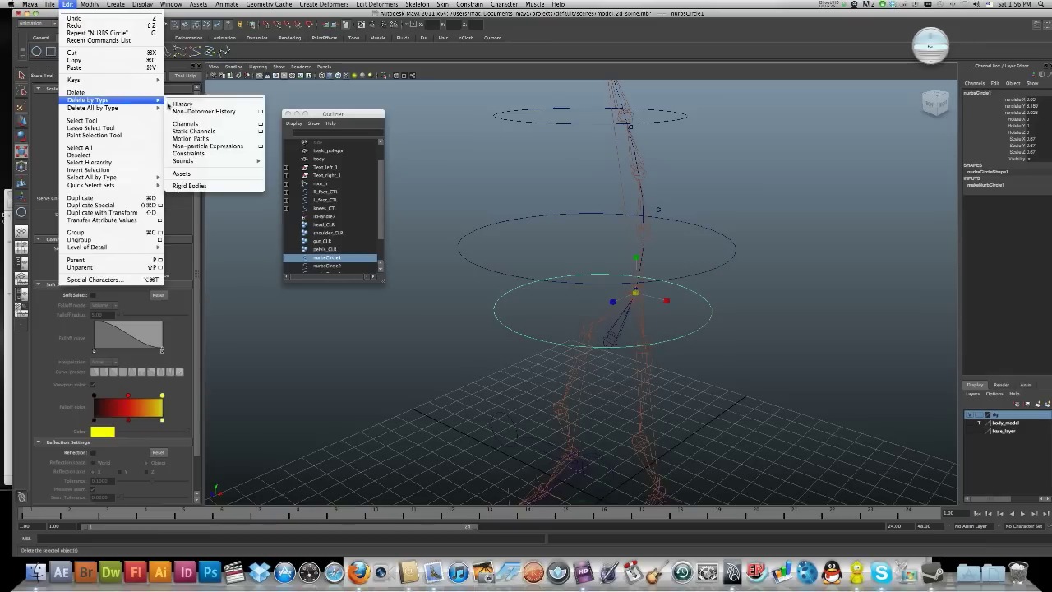
{"action": "left_click", "coordinate": [182, 104]}
{"action": "left_click", "coordinate": [90, 4]}
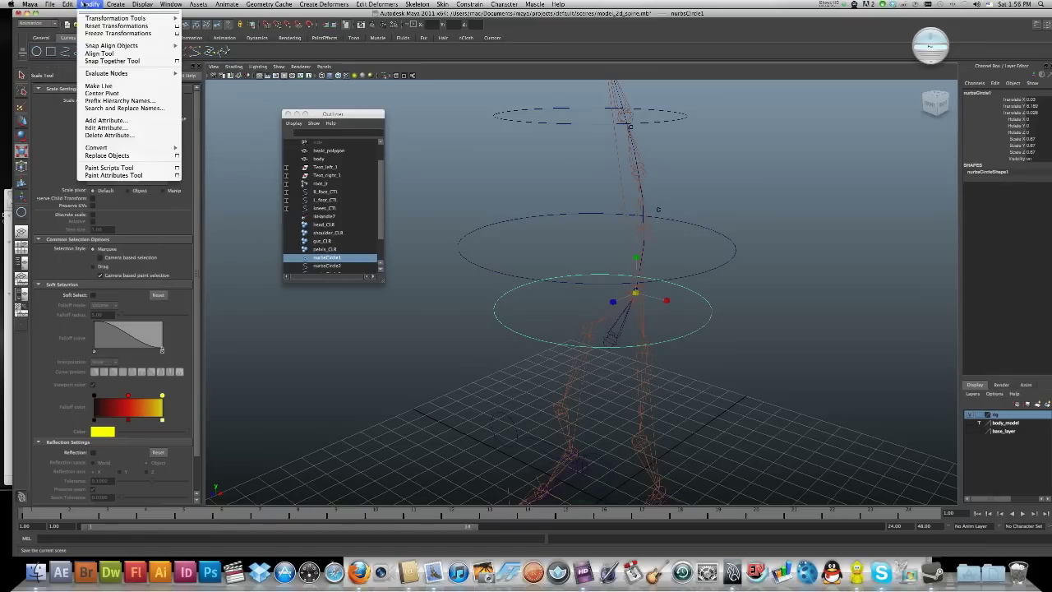
{"action": "left_click", "coordinate": [95, 33]}
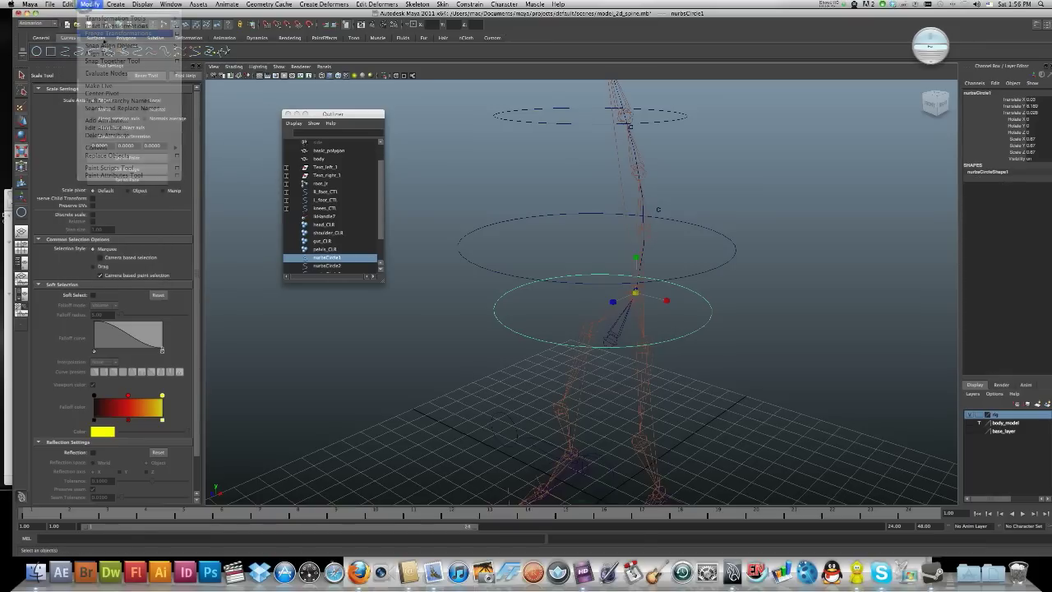
Step: Delete the history of the gut circle above the hips and freeze its transformations
{"action": "left_click", "coordinate": [518, 218]}
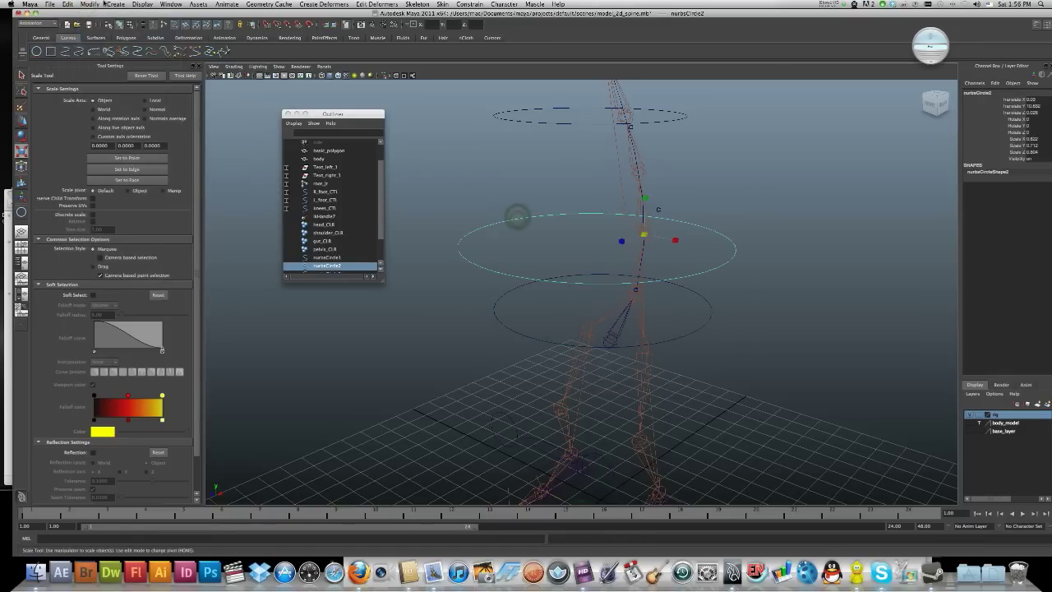
{"action": "left_click", "coordinate": [67, 5]}
{"action": "mouse_move", "coordinate": [90, 100]}
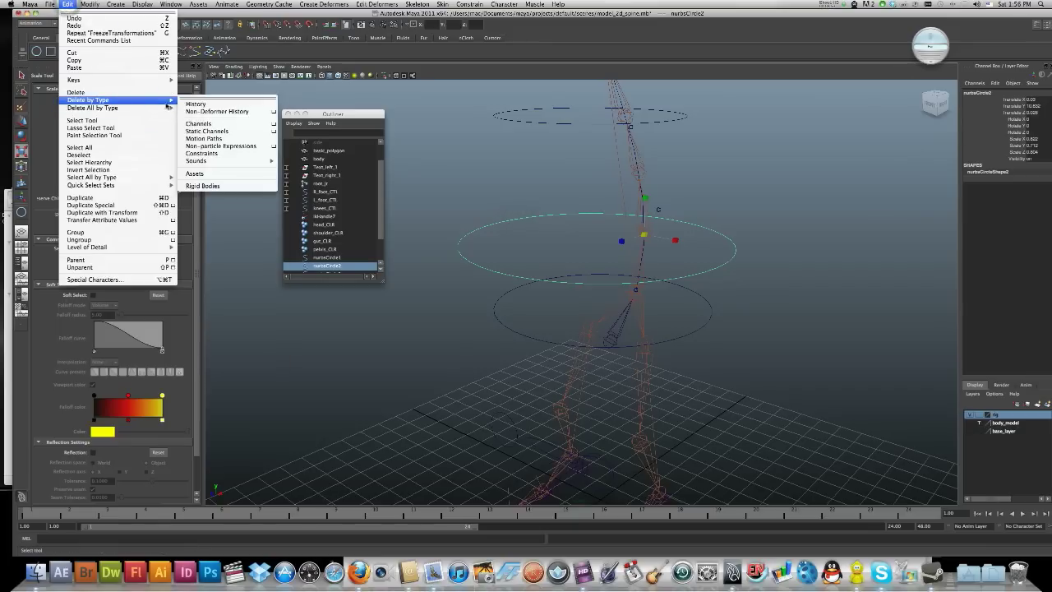
{"action": "left_click", "coordinate": [187, 106]}
{"action": "left_click", "coordinate": [90, 4]}
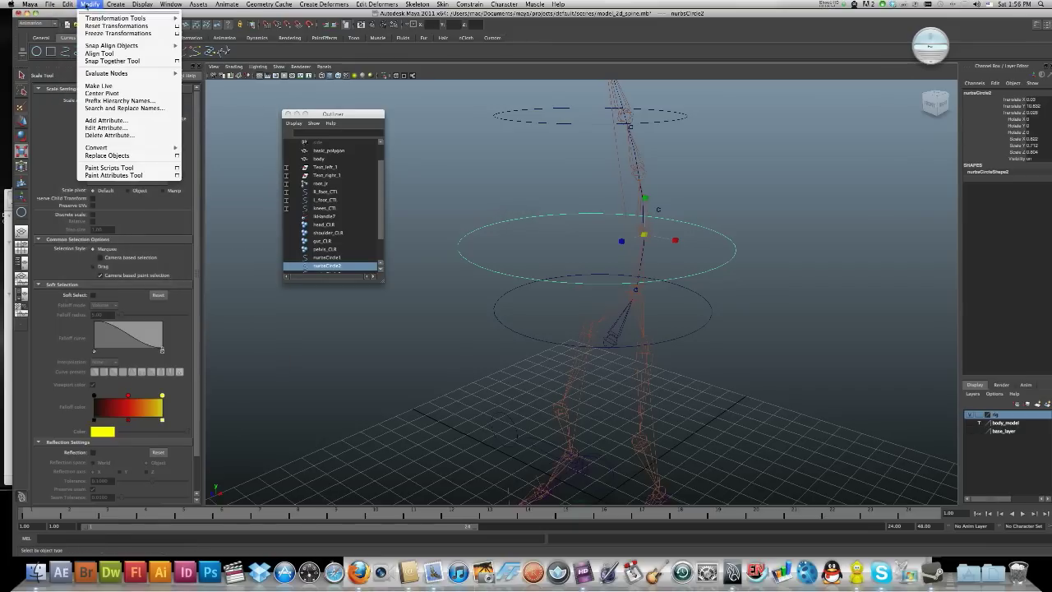
{"action": "left_click", "coordinate": [100, 32]}
Step: Delete the history of the shoulder circle and freeze its transformations
{"action": "left_click", "coordinate": [524, 121]}
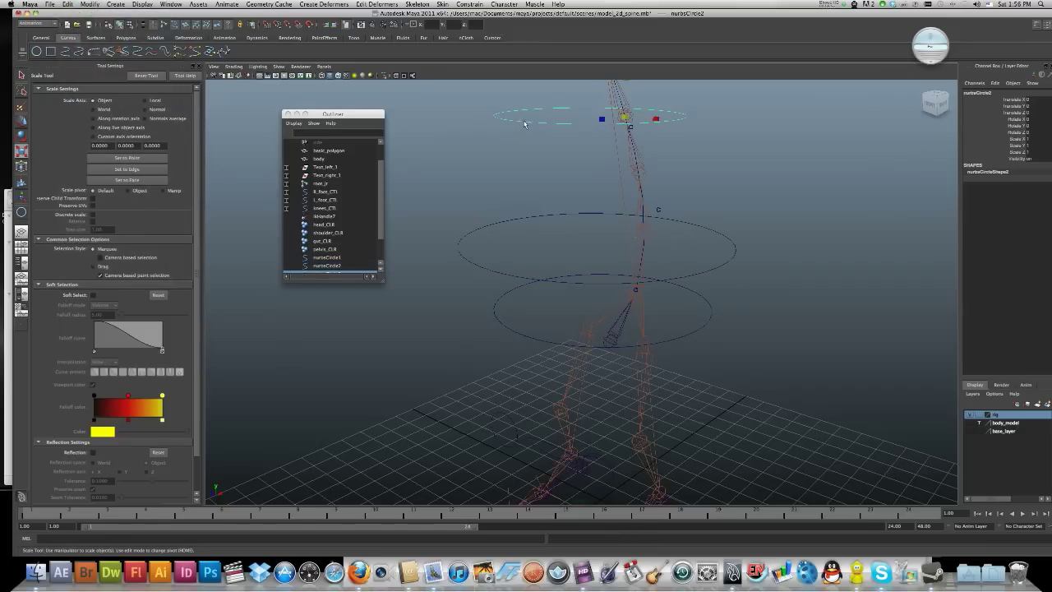
{"action": "left_click", "coordinate": [67, 4]}
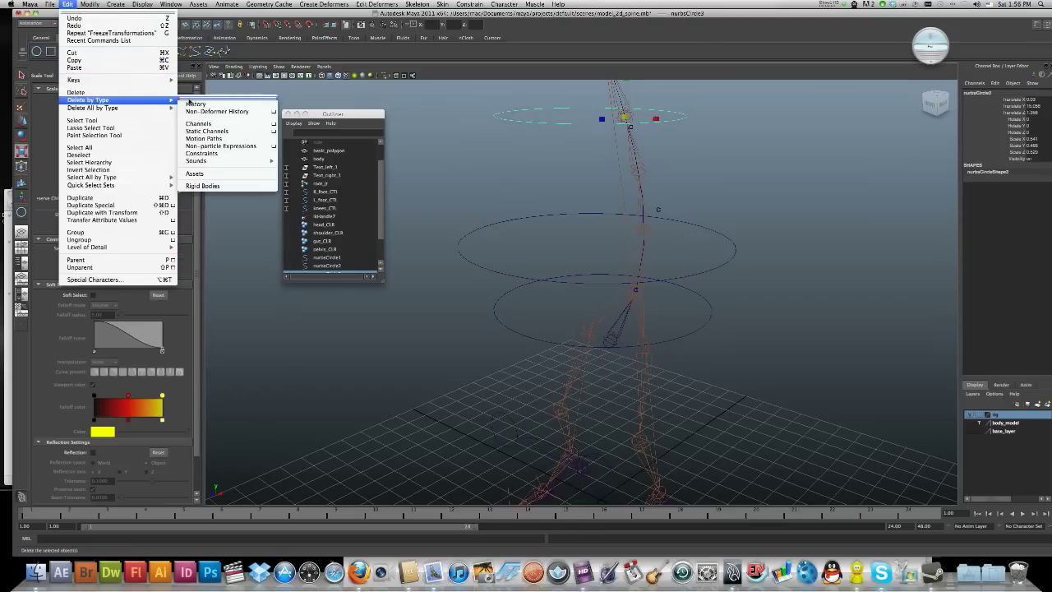
{"action": "left_click", "coordinate": [190, 103]}
{"action": "left_click", "coordinate": [89, 4]}
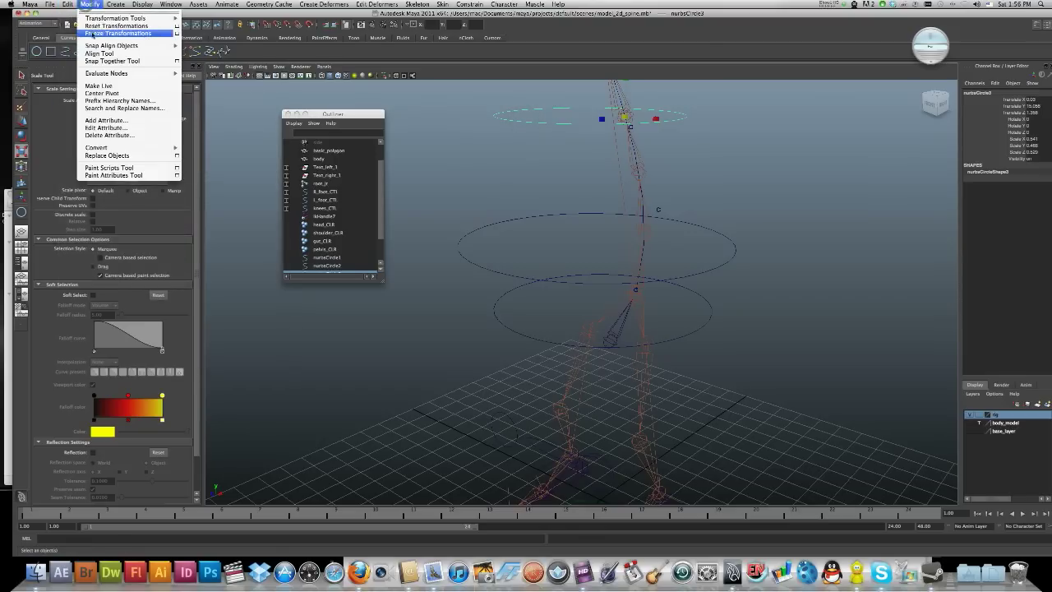
{"action": "left_click", "coordinate": [120, 34]}
{"action": "middle_click_drag", "start_coordinate": [606, 183], "coordinate": [611, 282], "text": "alt"}
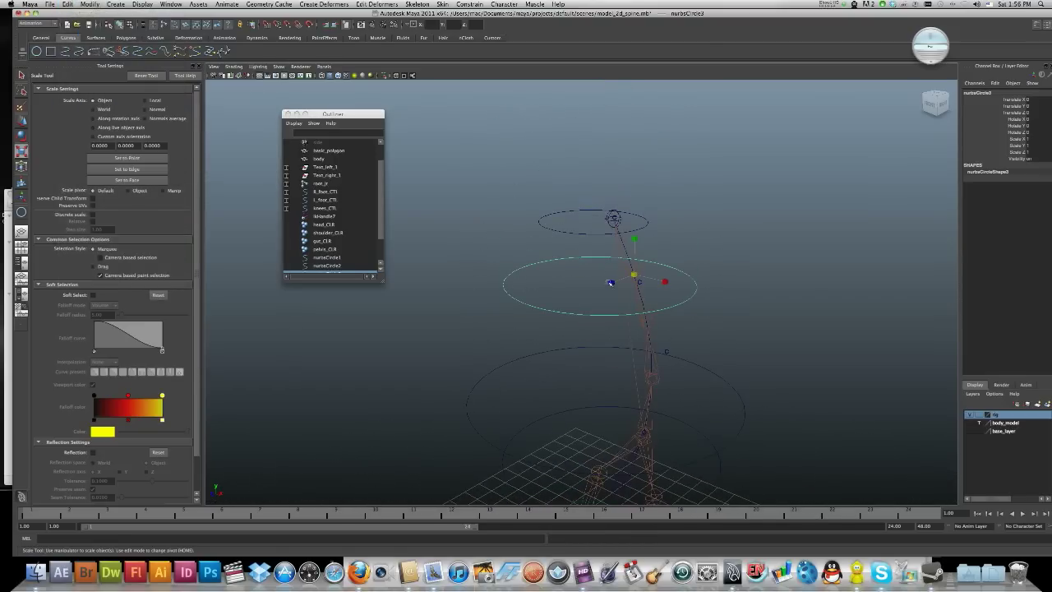
Step: Delete the construction history of the head circle and freeze its transformations
{"action": "left_click", "coordinate": [583, 237]}
{"action": "left_click", "coordinate": [559, 234]}
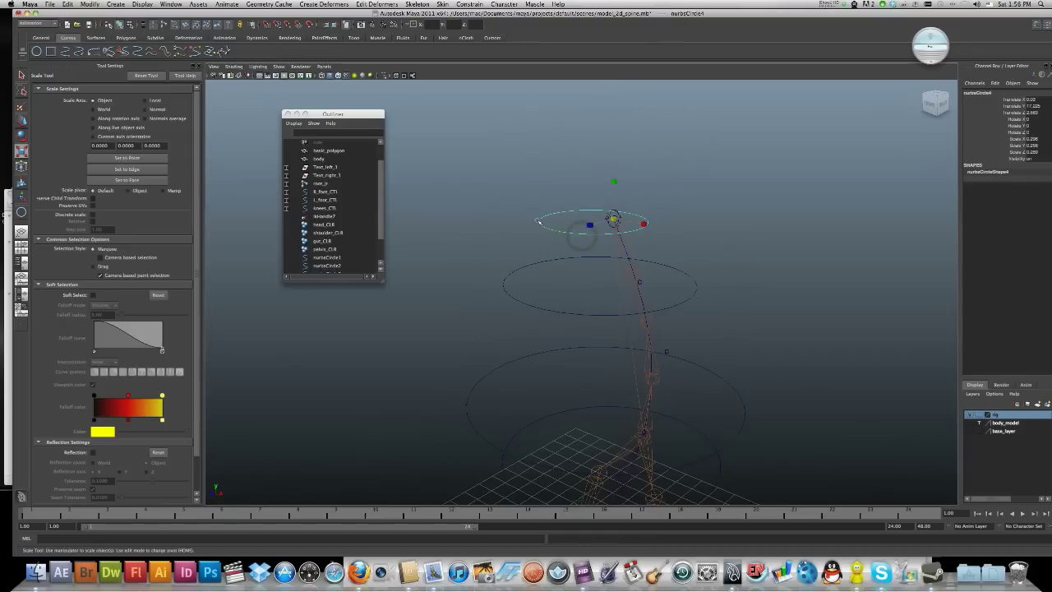
{"action": "left_click", "coordinate": [67, 4]}
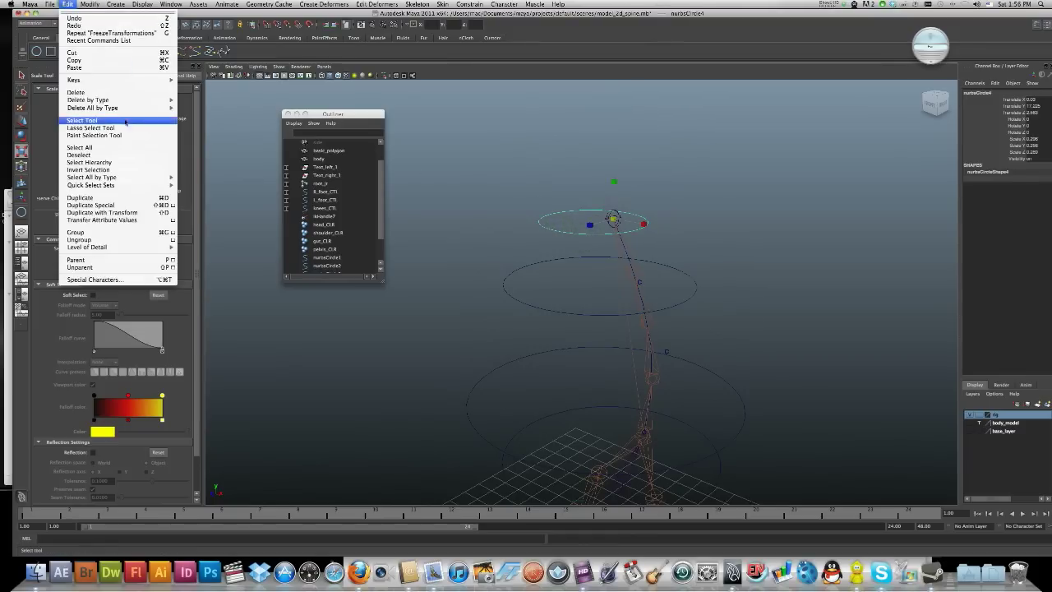
{"action": "left_click", "coordinate": [206, 102]}
{"action": "left_click", "coordinate": [98, 5]}
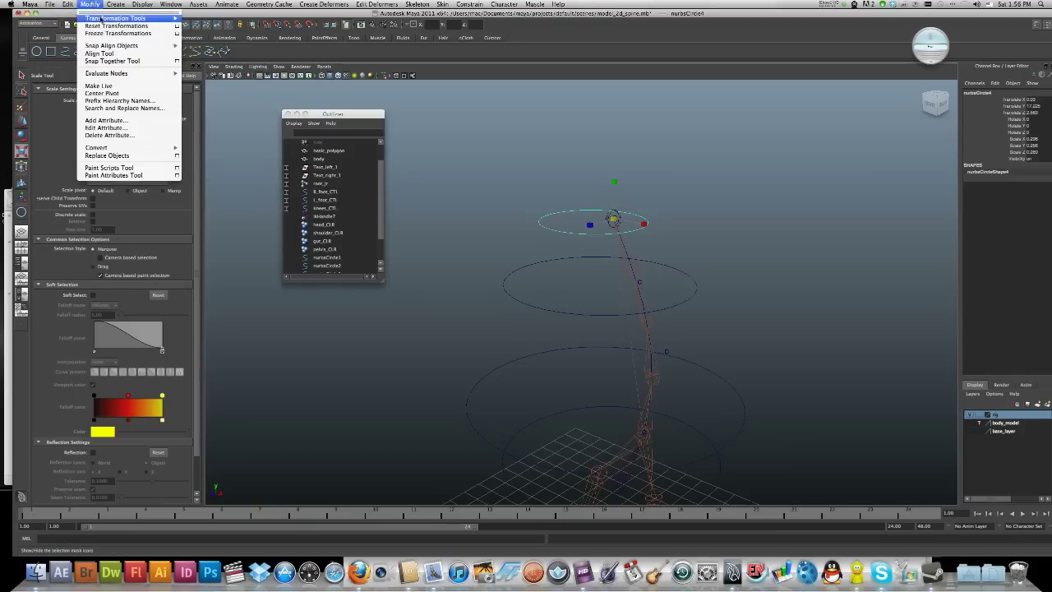
{"action": "left_click", "coordinate": [107, 30]}
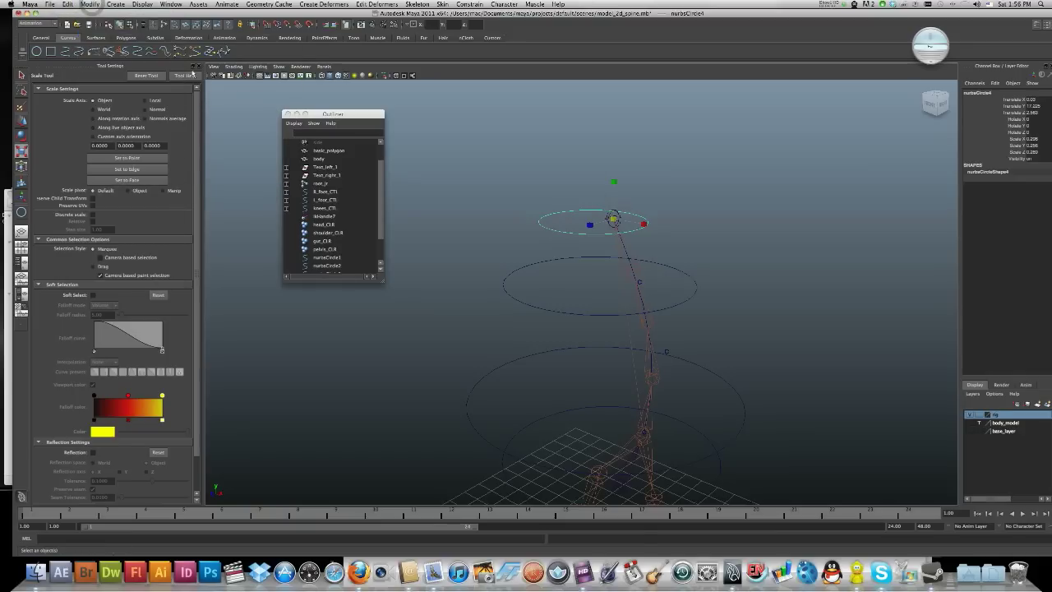
{"action": "left_click", "coordinate": [490, 222]}
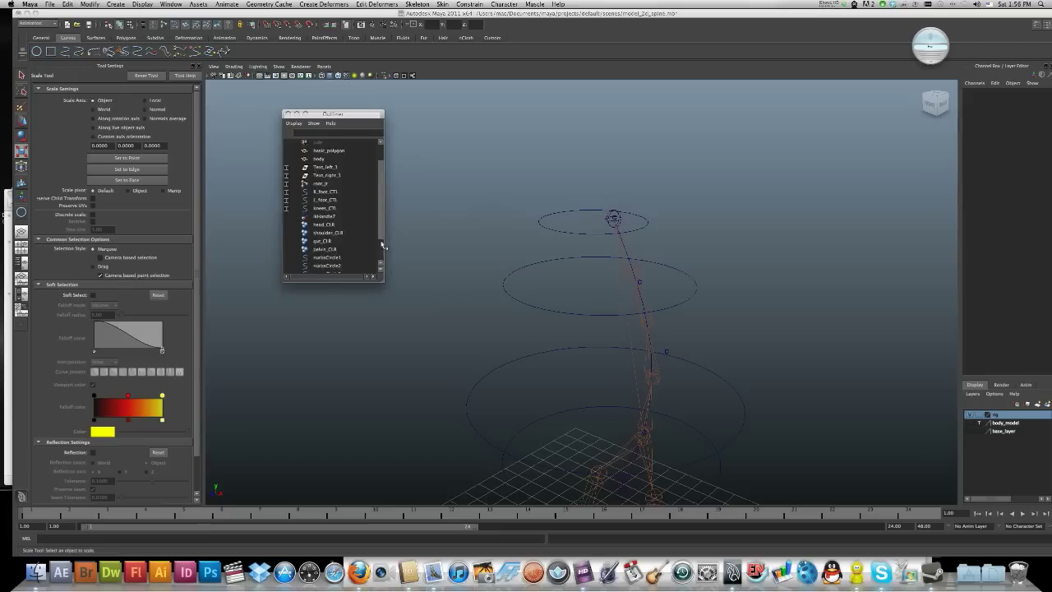
Step: Rename the hip circle, nurbsCircle1, as pelvis_CTL
{"action": "scroll", "coordinate": [374, 246], "scroll_direction": "down", "scroll_amount": 2}
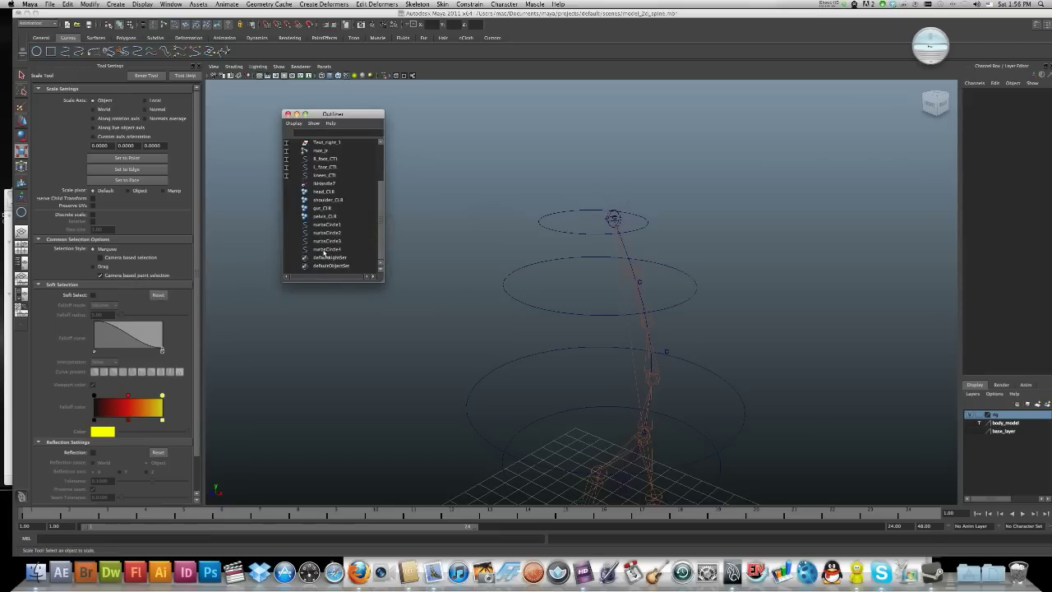
{"action": "middle_click_drag", "start_coordinate": [659, 355], "coordinate": [656, 181], "text": "alt"}
{"action": "left_click_drag", "start_coordinate": [723, 305], "coordinate": [669, 309], "text": "alt"}
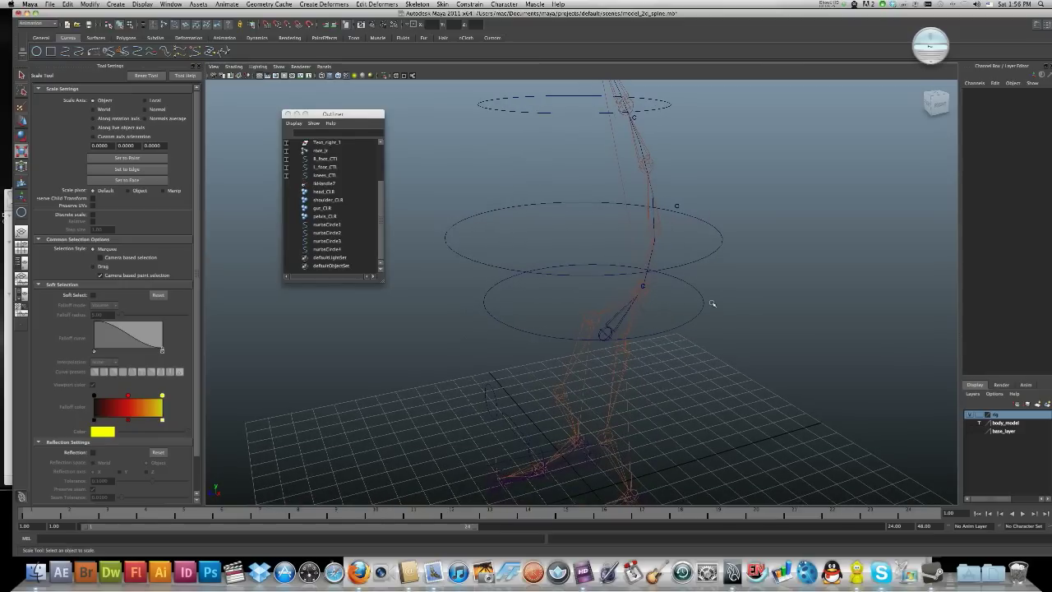
{"action": "middle_click_drag", "start_coordinate": [688, 285], "coordinate": [681, 306], "text": "alt"}
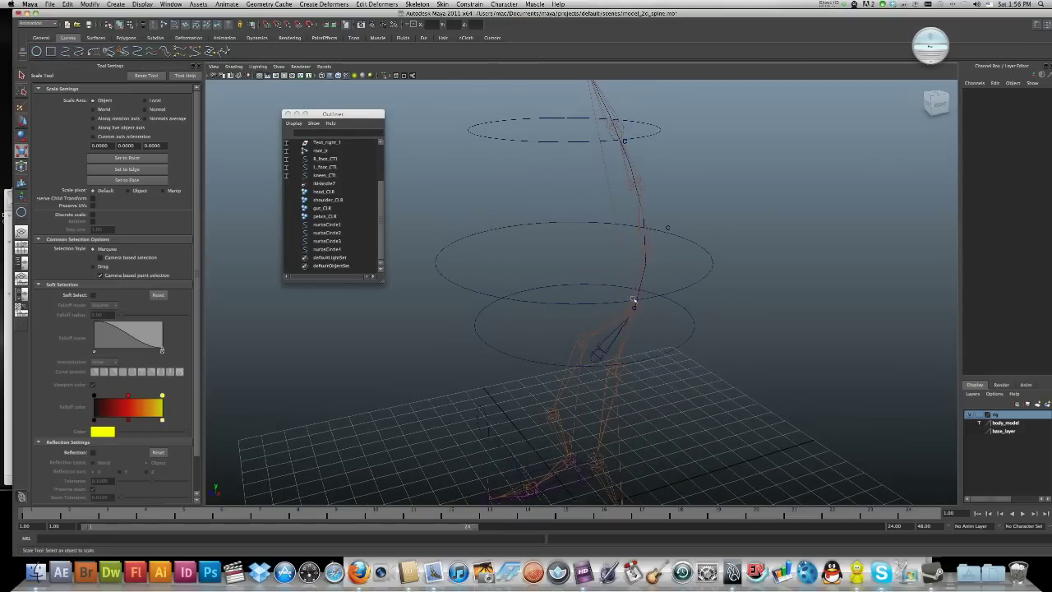
{"action": "left_click", "coordinate": [694, 329]}
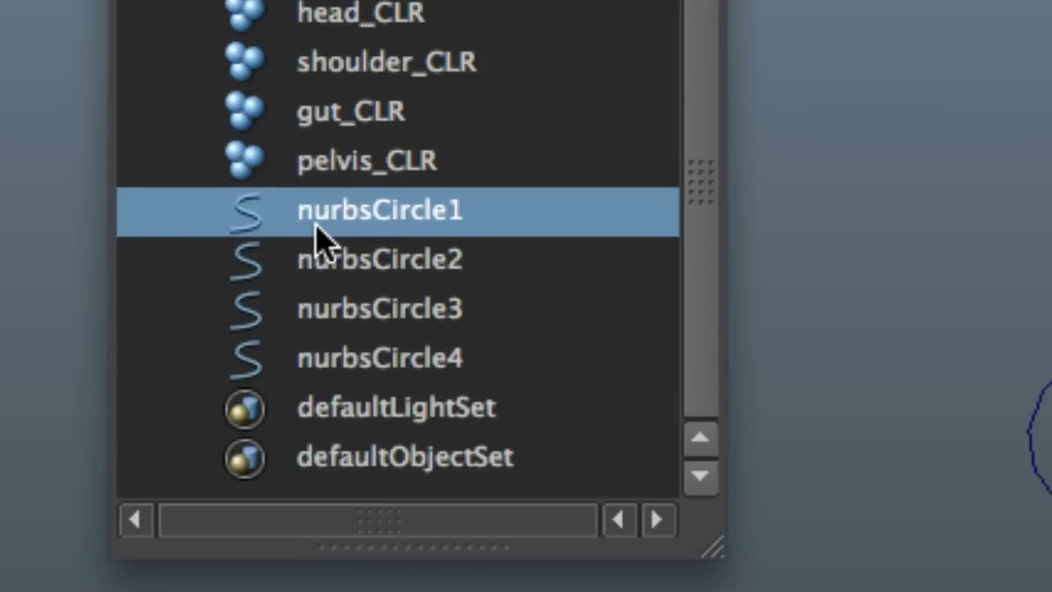
{"action": "double_click", "coordinate": [319, 226]}
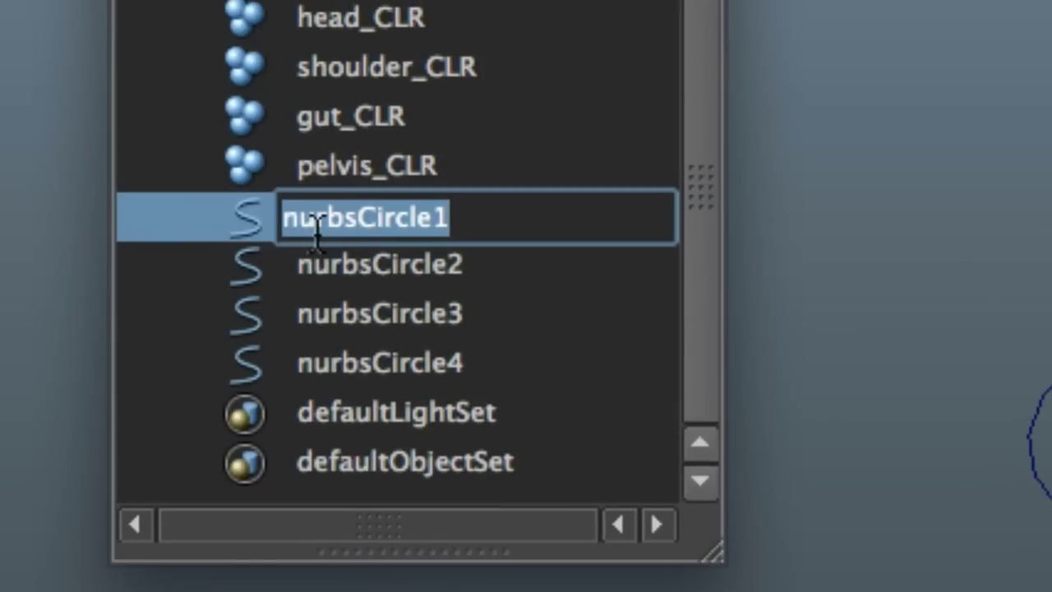
{"action": "type", "text": "pelvis"}
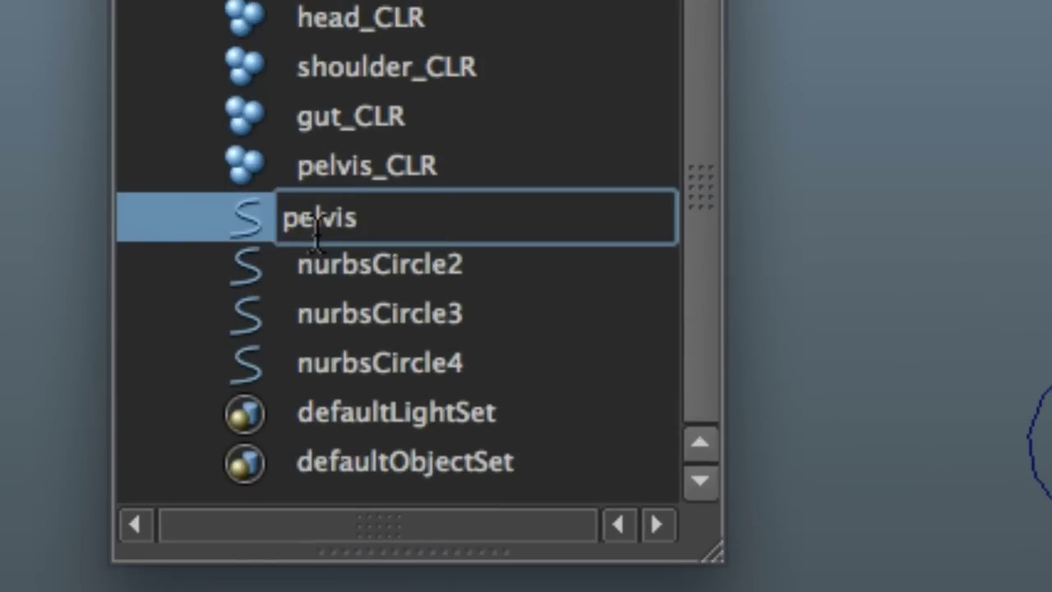
{"action": "type", "text": "_CTL"}
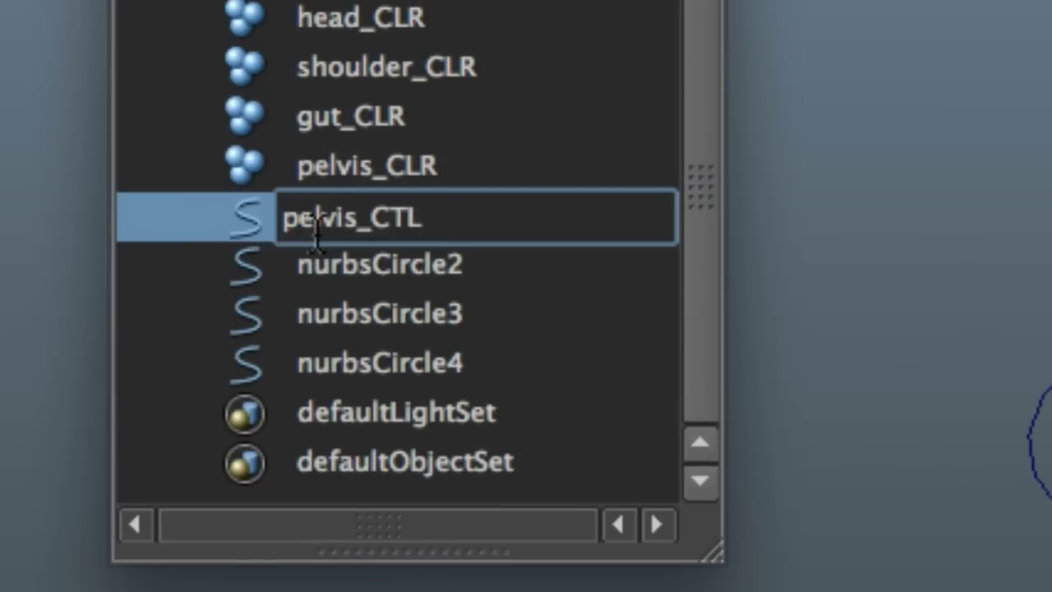
{"action": "key", "text": "Return"}
Step: Rename the gut circle, nurbsCircle2, as gut_CTL
{"action": "left_click", "coordinate": [325, 268]}
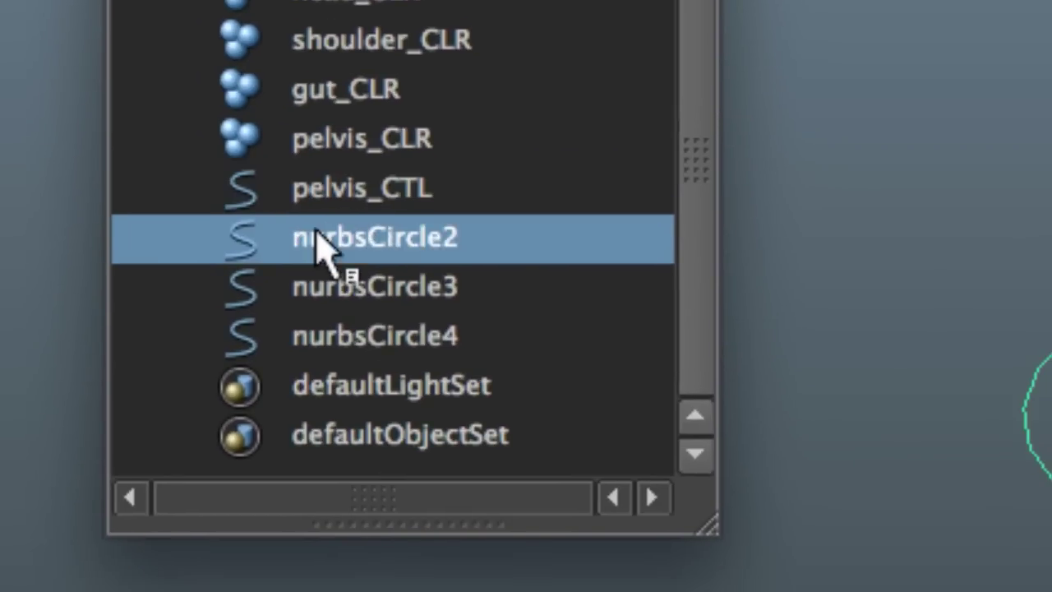
{"action": "double_click", "coordinate": [321, 245]}
{"action": "type", "text": "gut_"}
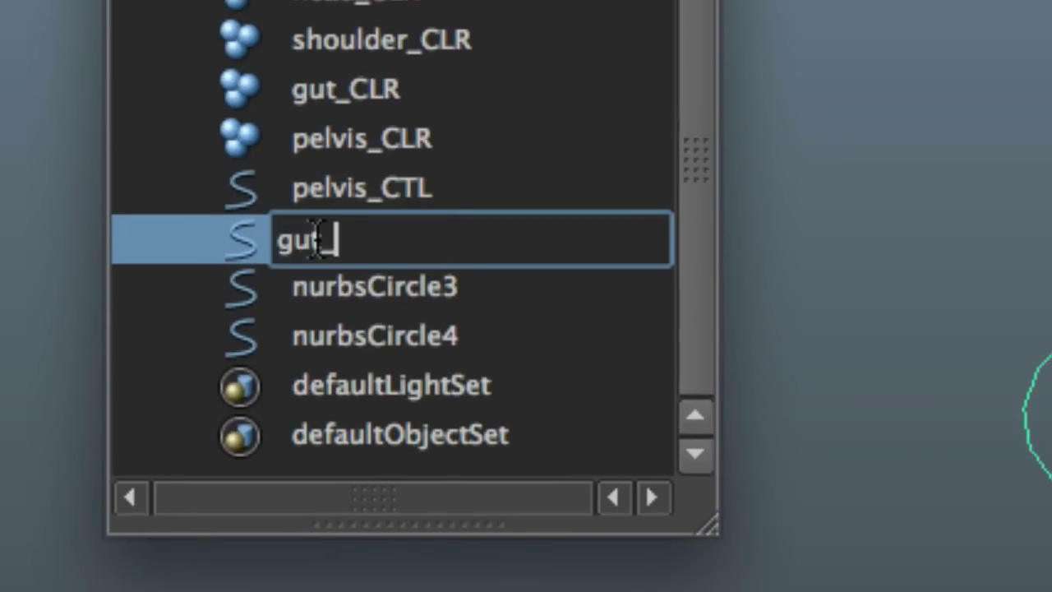
{"action": "type", "text": "CTL"}
{"action": "key", "text": "Return"}
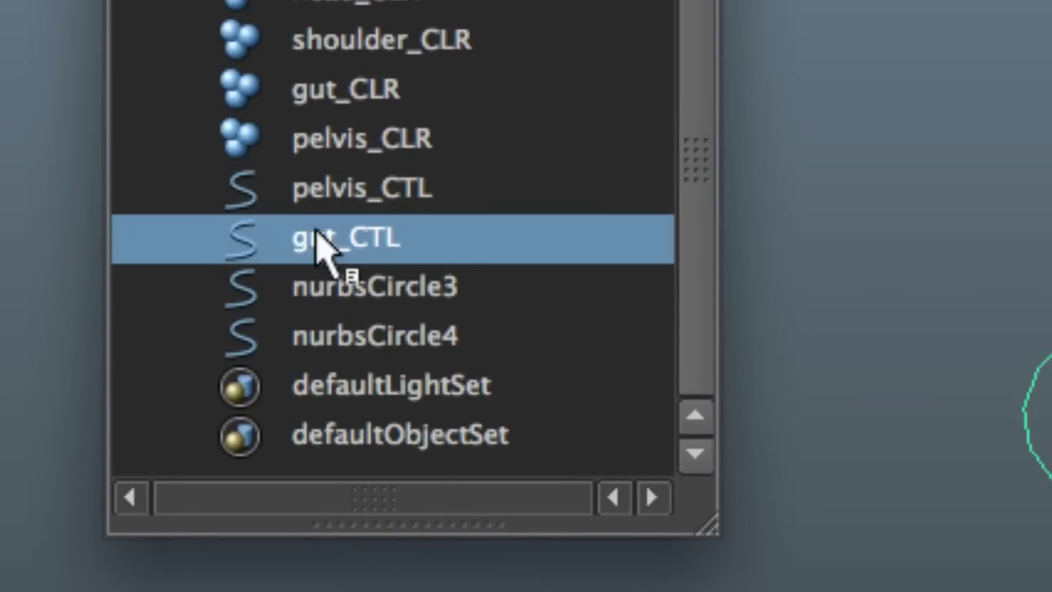
Step: Rename the shoulder circle, nurbsCircle3, as shoulder_CTL
{"action": "double_click", "coordinate": [355, 285]}
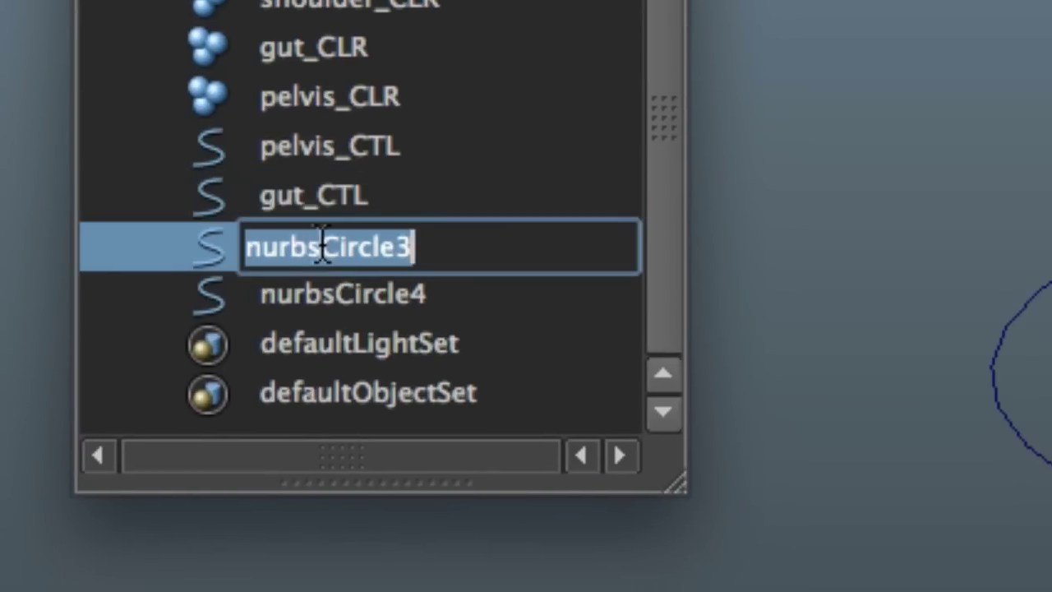
{"action": "type", "text": "shoulde"}
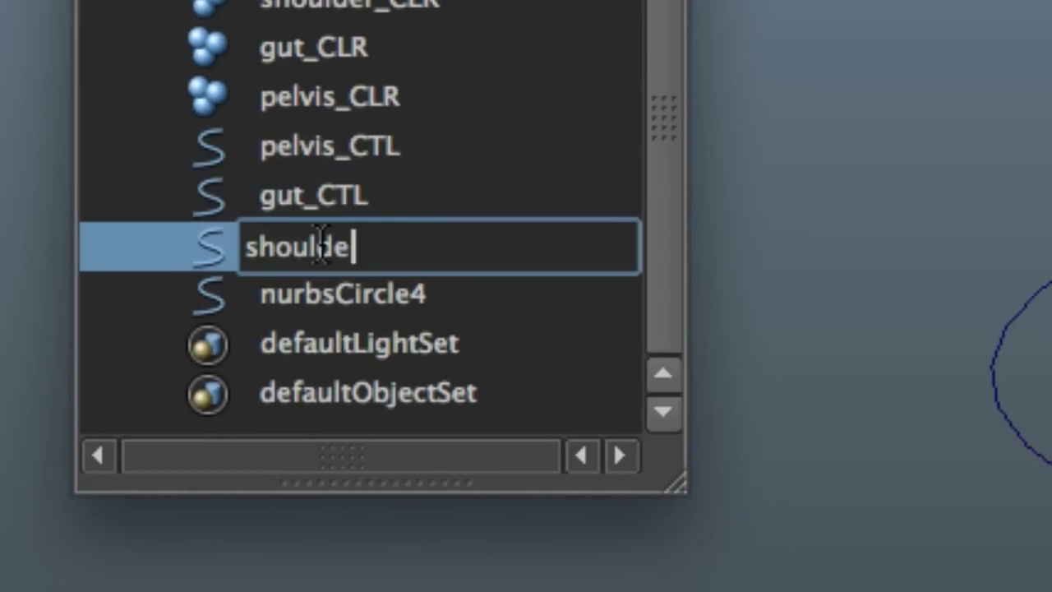
{"action": "type", "text": "r_CTL"}
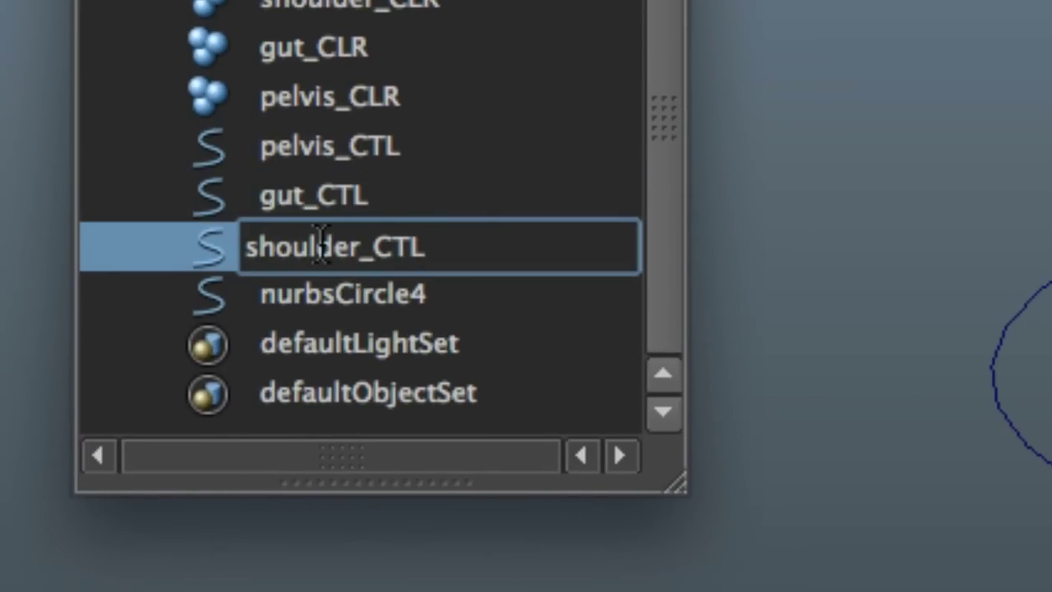
{"action": "key", "text": "Return"}
Step: Rename the head circle, nurbsCircle4, as head_CTL
{"action": "left_click", "coordinate": [308, 294]}
{"action": "double_click", "coordinate": [304, 294]}
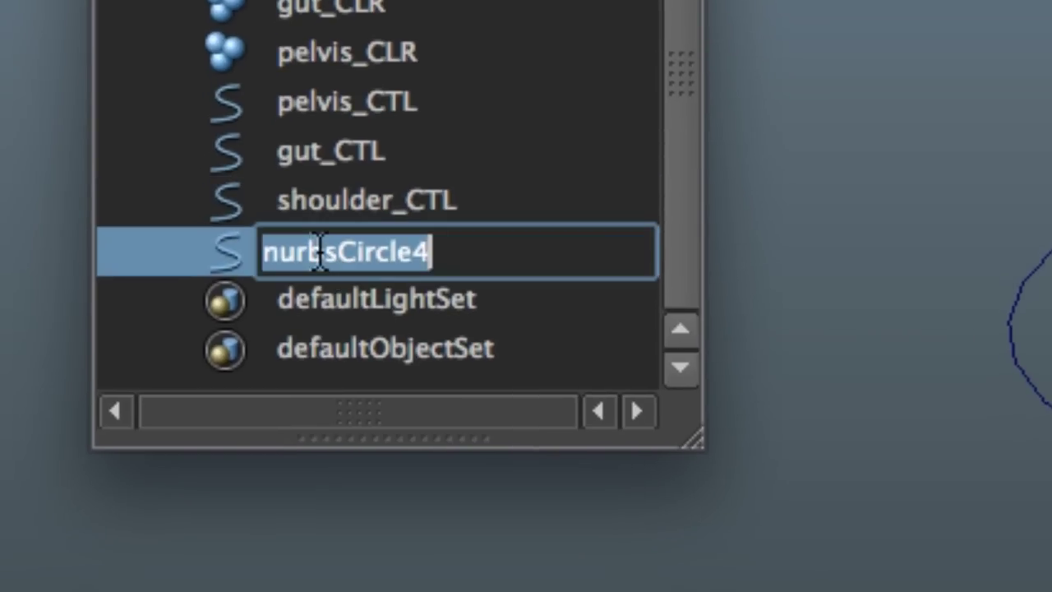
{"action": "type", "text": "head_"}
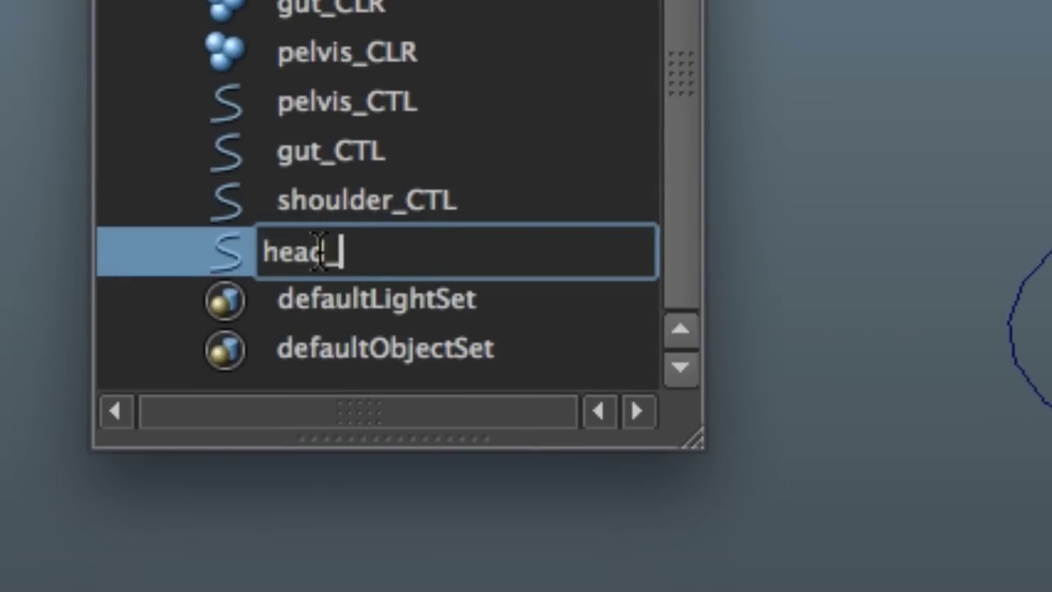
{"action": "type", "text": "CTL"}
{"action": "key", "text": "Return"}
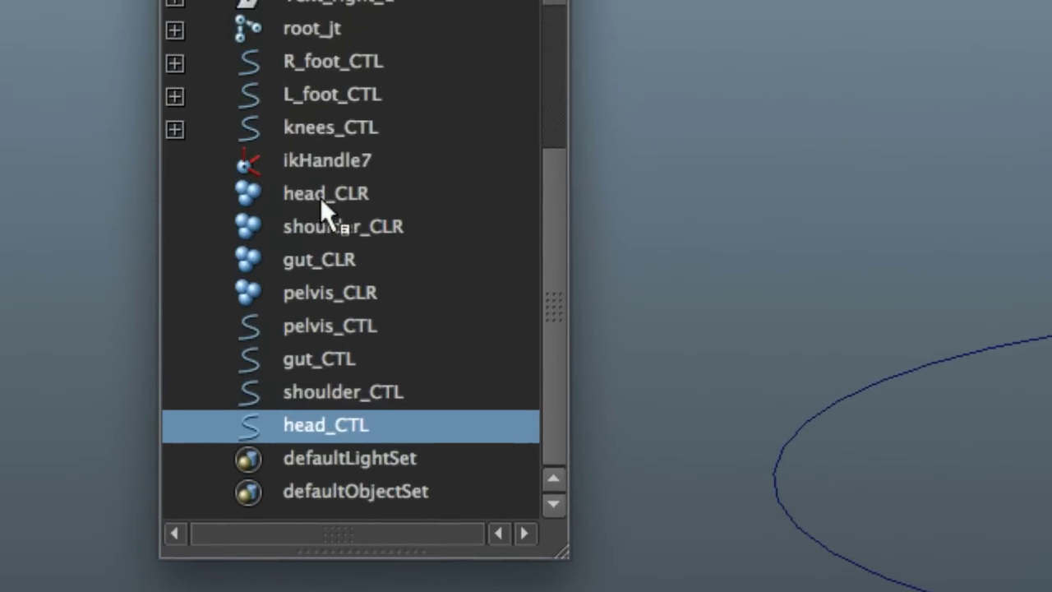
Step: Point-constrain the head_CLR cluster to head_CTL on all axes, without maintaining the offset
{"action": "left_click", "coordinate": [314, 186], "text": "ctrl"}
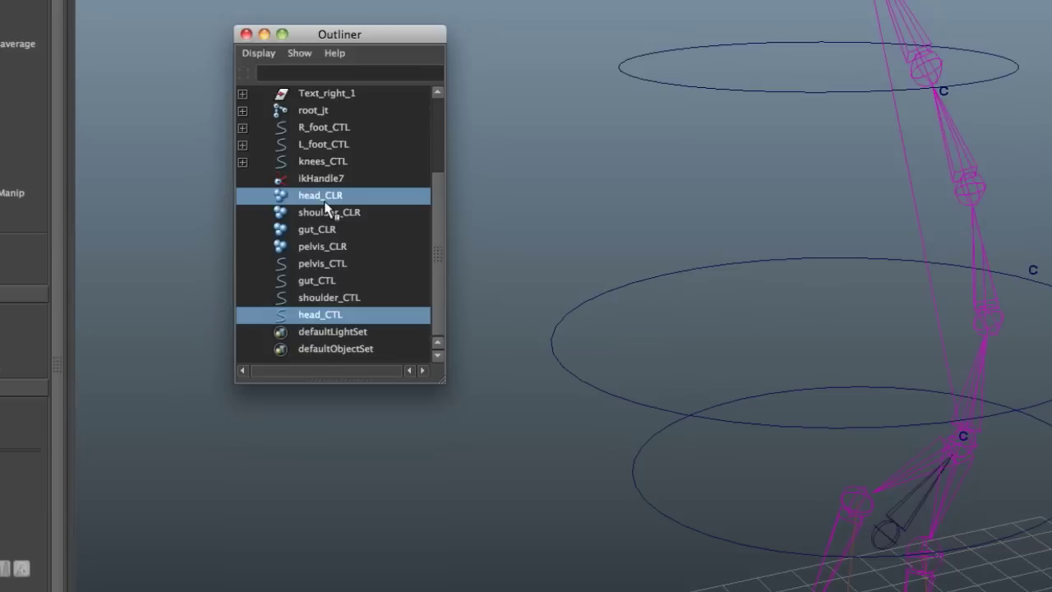
{"action": "scroll", "coordinate": [502, 217], "scroll_direction": "down", "scroll_amount": 2}
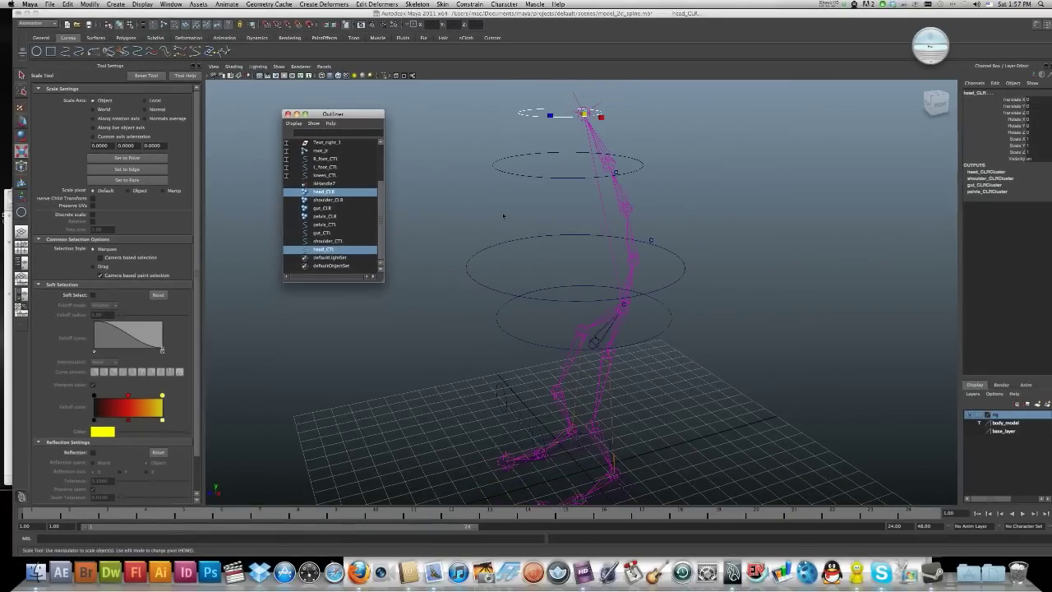
{"action": "left_click_drag", "start_coordinate": [563, 163], "coordinate": [546, 236], "text": "alt"}
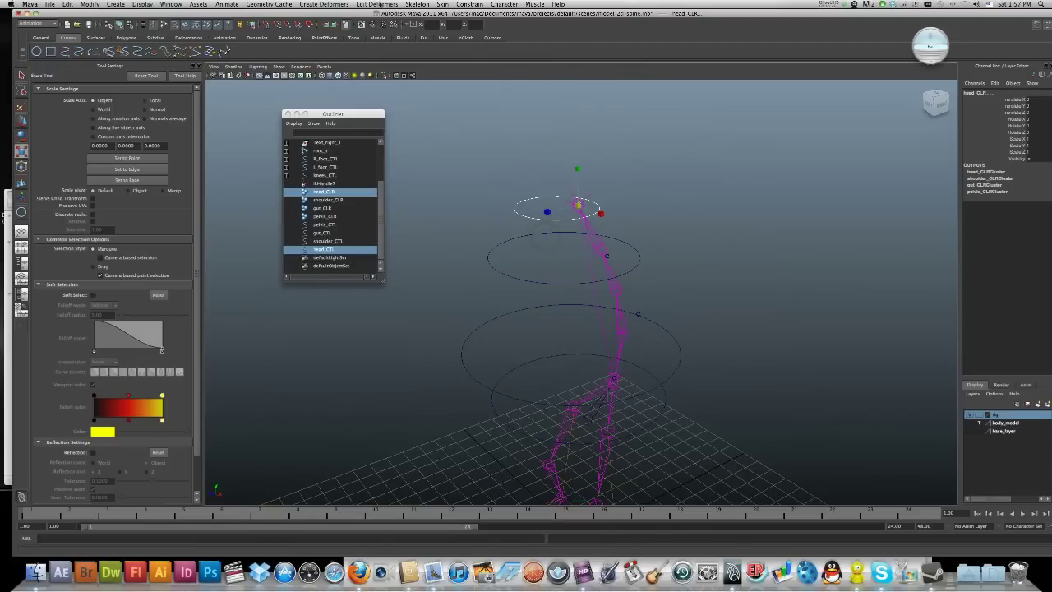
{"action": "left_click", "coordinate": [470, 4]}
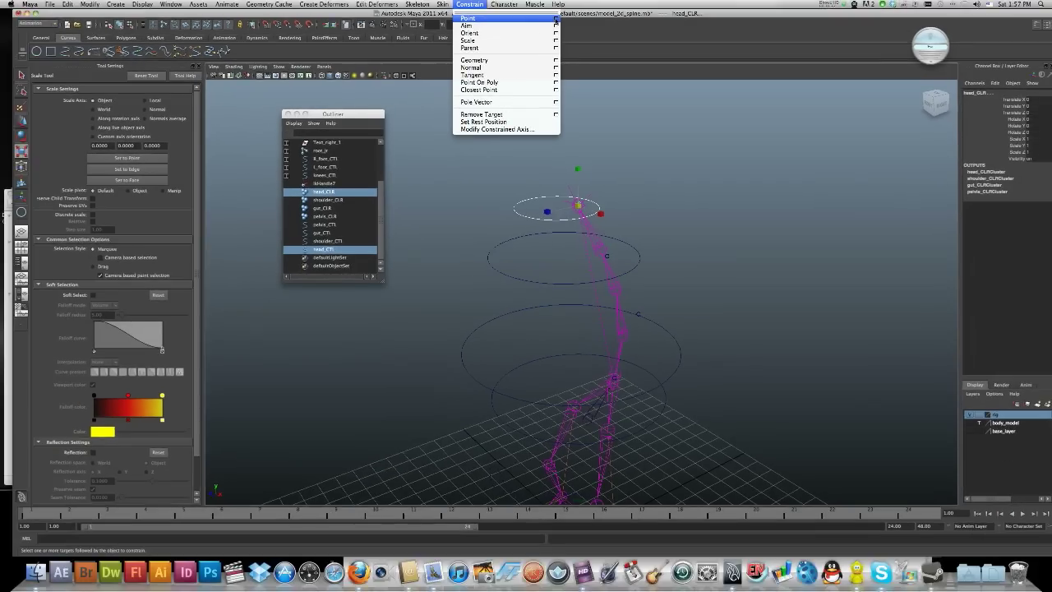
{"action": "left_click", "coordinate": [555, 18]}
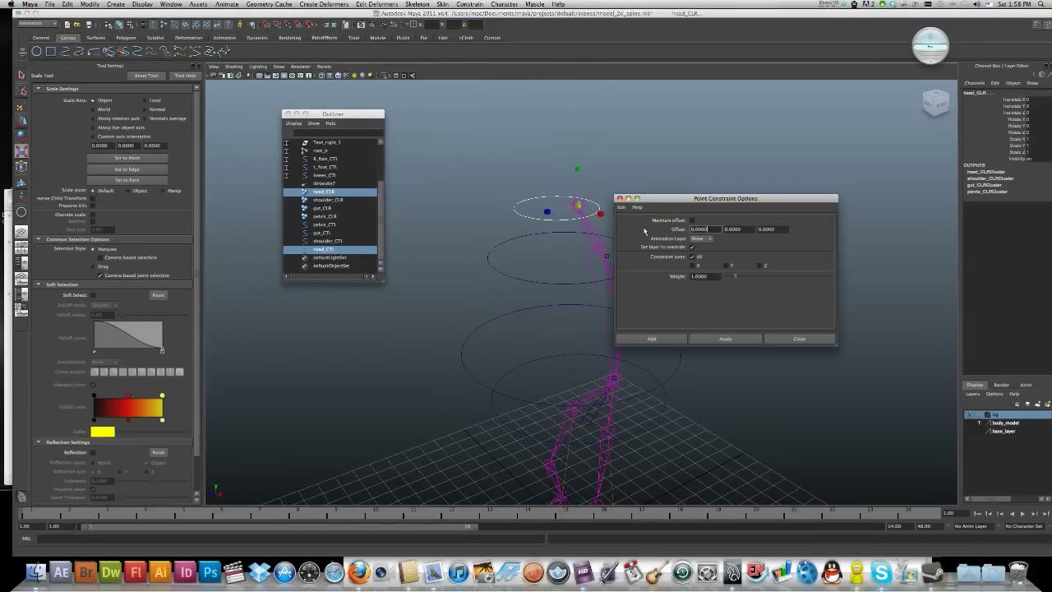
{"action": "left_click", "coordinate": [654, 338]}
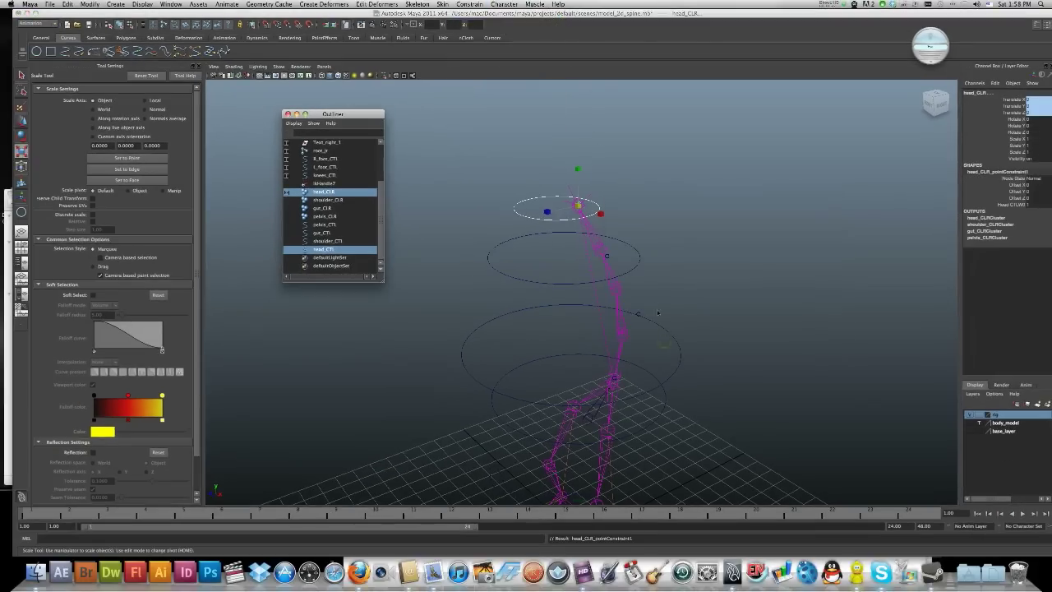
Step: Test the head constraint by moving head_CTL along the Z axis, and undo the move
{"action": "left_click", "coordinate": [664, 232]}
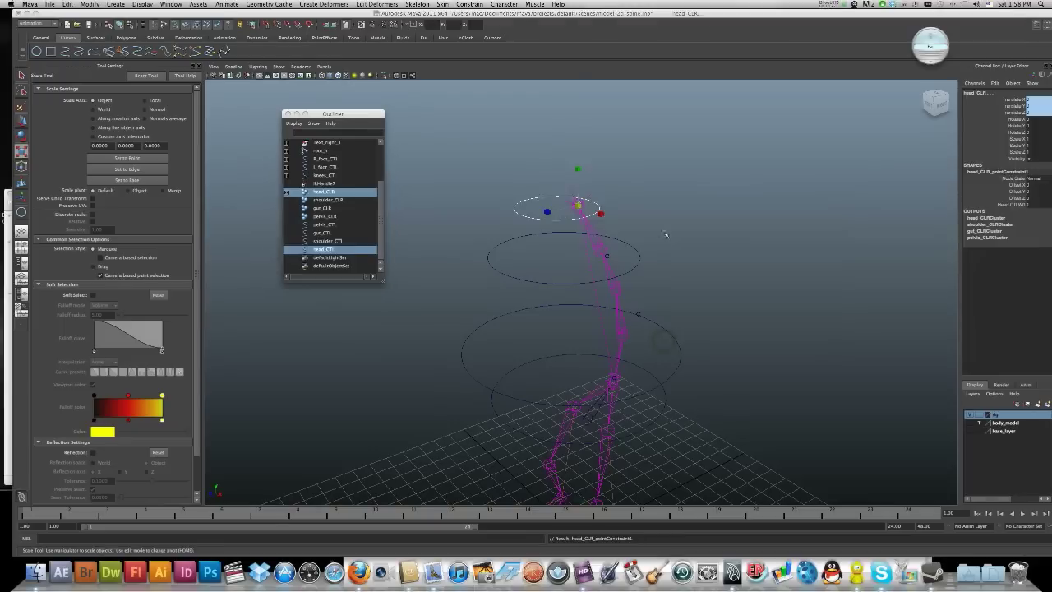
{"action": "left_click", "coordinate": [569, 220]}
{"action": "key", "text": "w"}
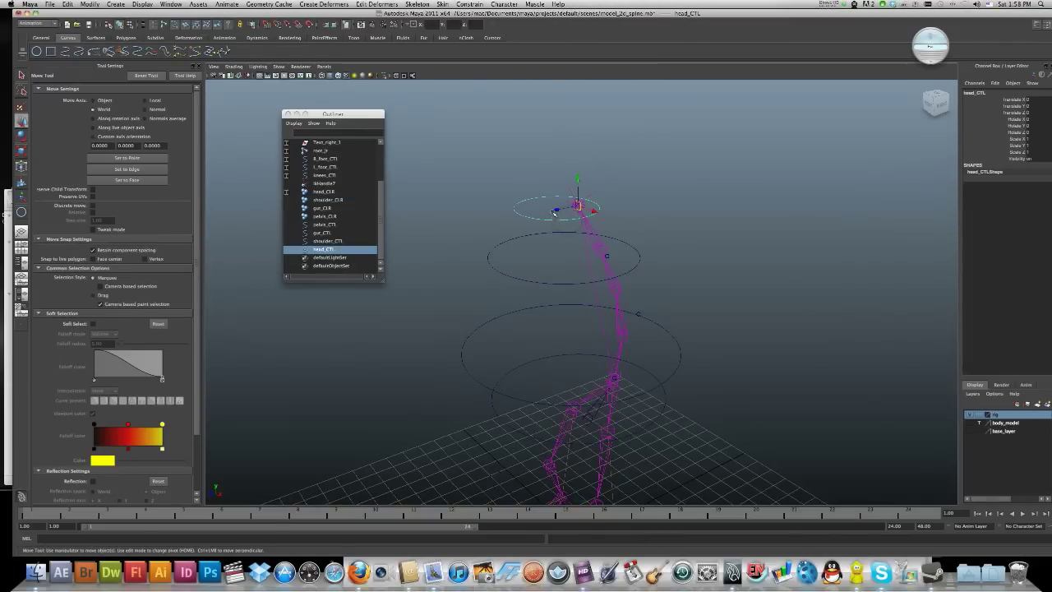
{"action": "left_click_drag", "start_coordinate": [567, 219], "coordinate": [541, 217]}
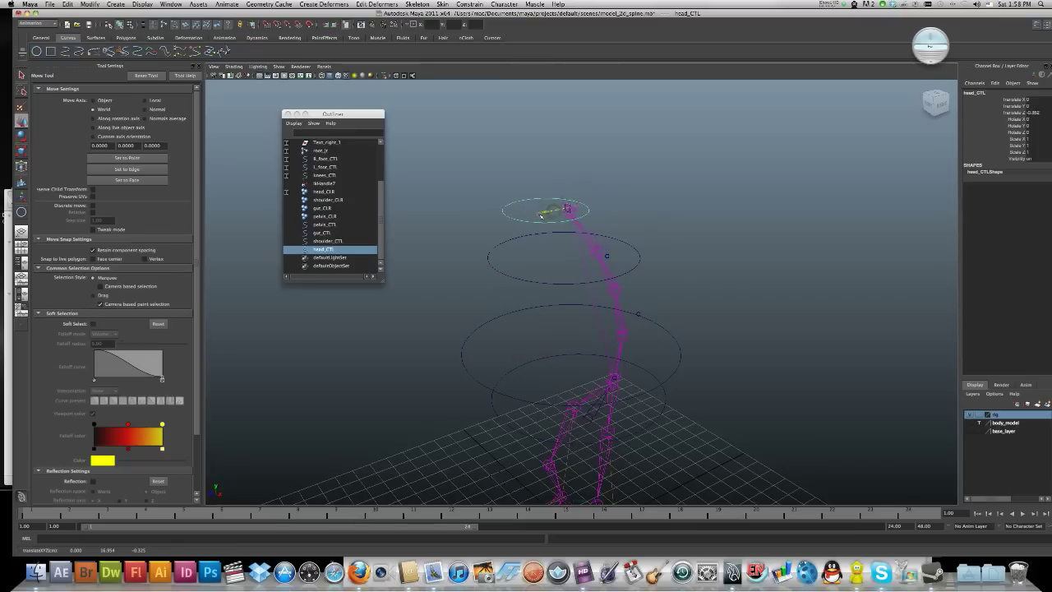
{"action": "key", "text": "z"}
{"action": "left_click", "coordinate": [650, 245]}
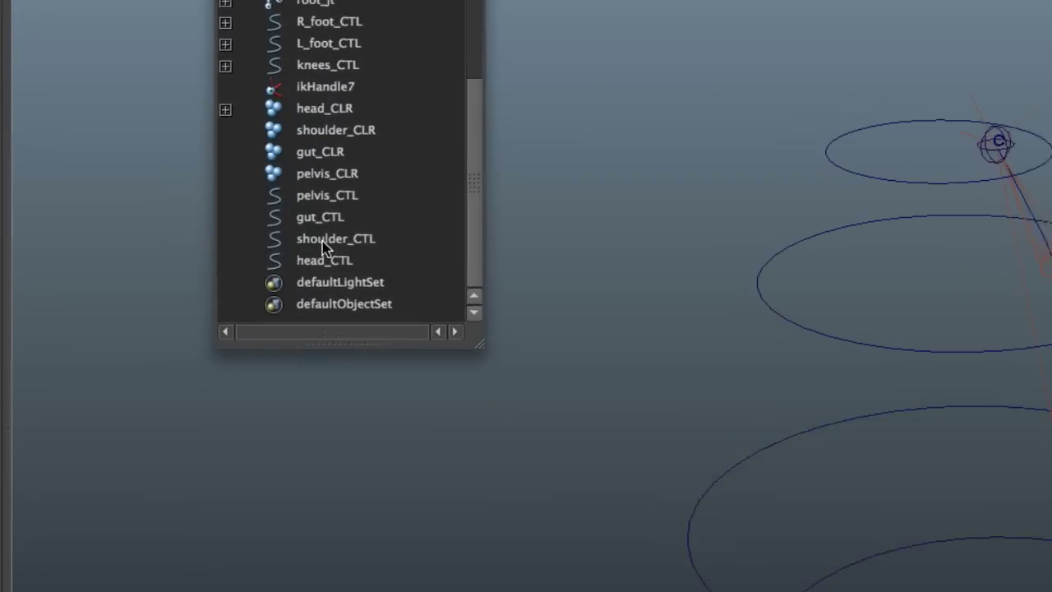
Step: Point-constrain the shoulder_CLR cluster to shoulder_CTL using the same constraint options
{"action": "left_click", "coordinate": [328, 240]}
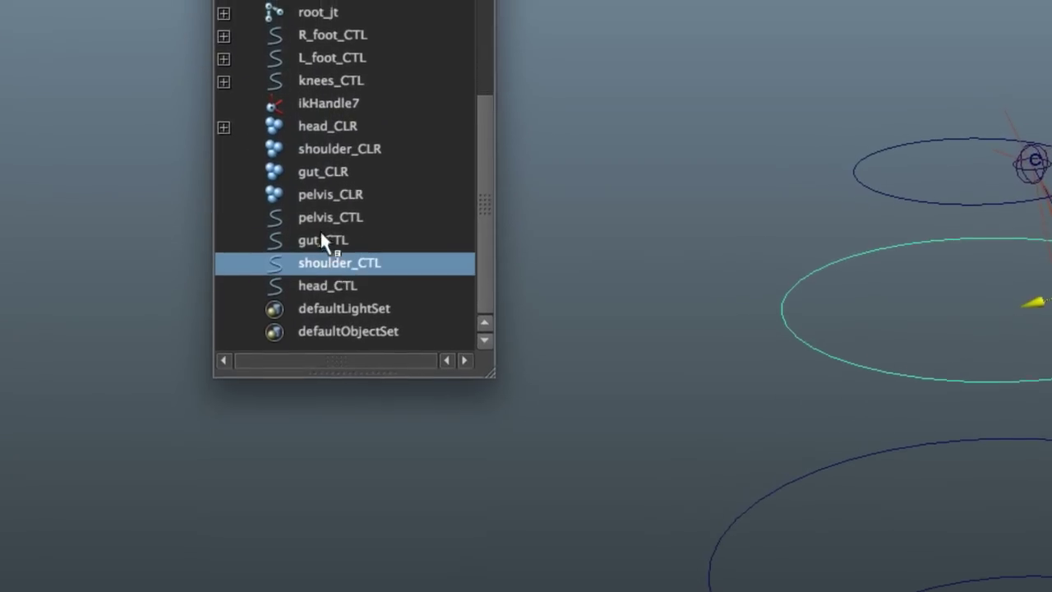
{"action": "left_click", "coordinate": [324, 191], "text": "ctrl"}
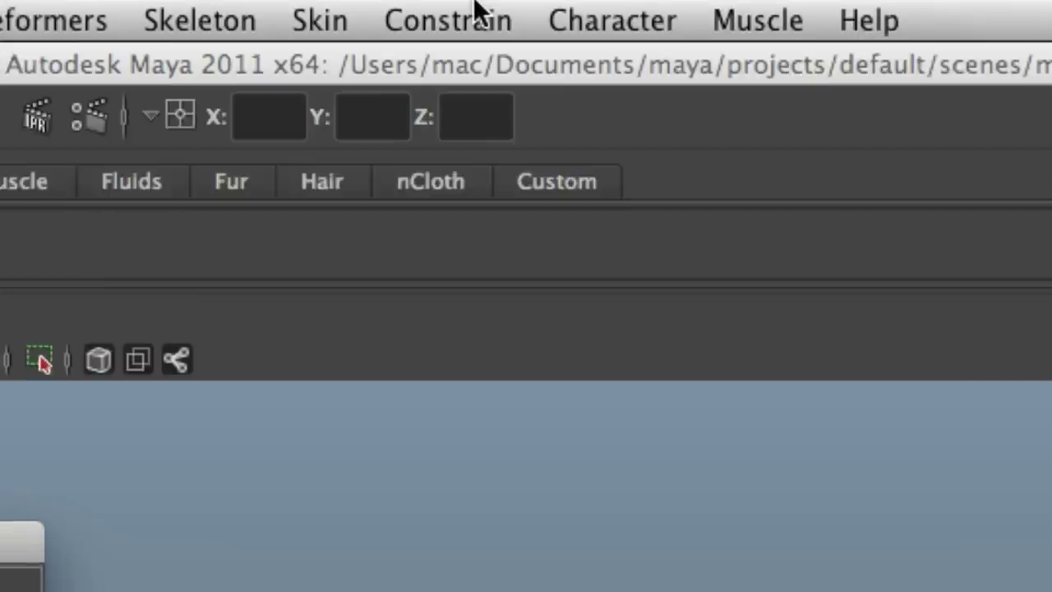
{"action": "left_click", "coordinate": [475, 4]}
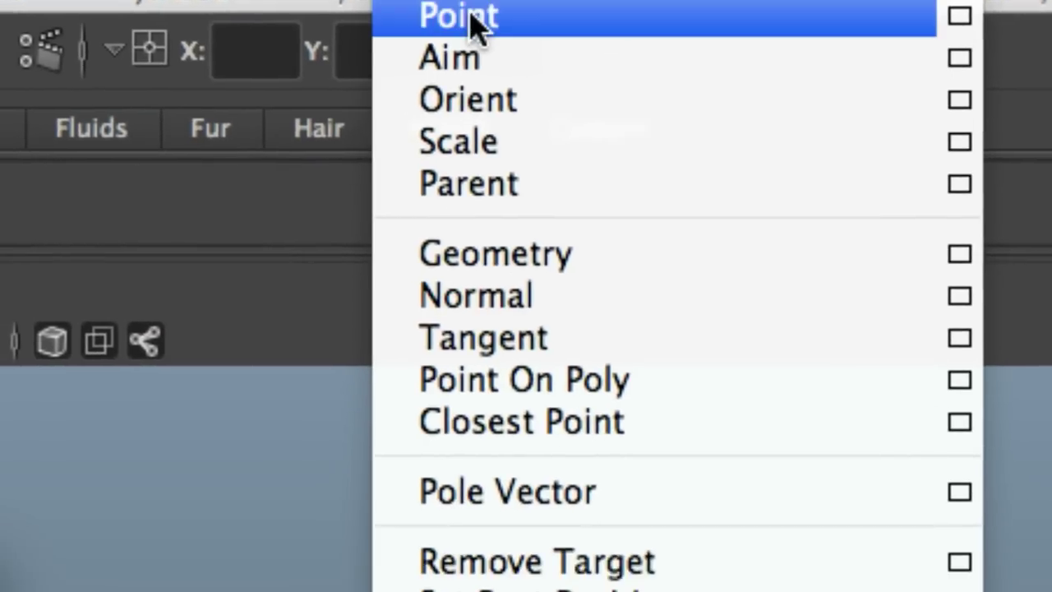
{"action": "left_click", "coordinate": [452, 106]}
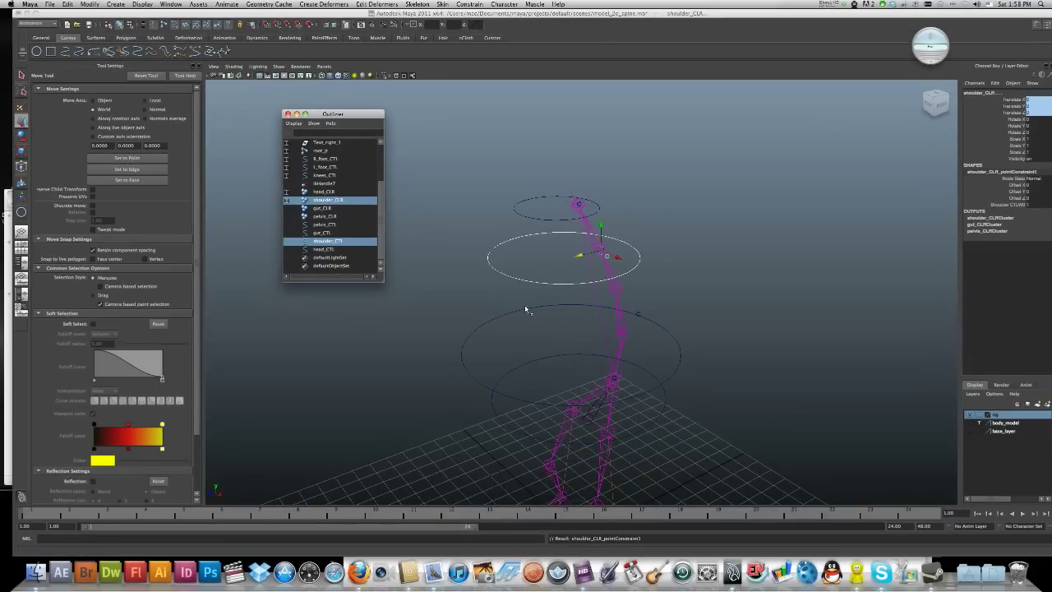
Step: Point-constrain the gut_CLR cluster to gut_CTL using the same constraint options
{"action": "left_click", "coordinate": [491, 304]}
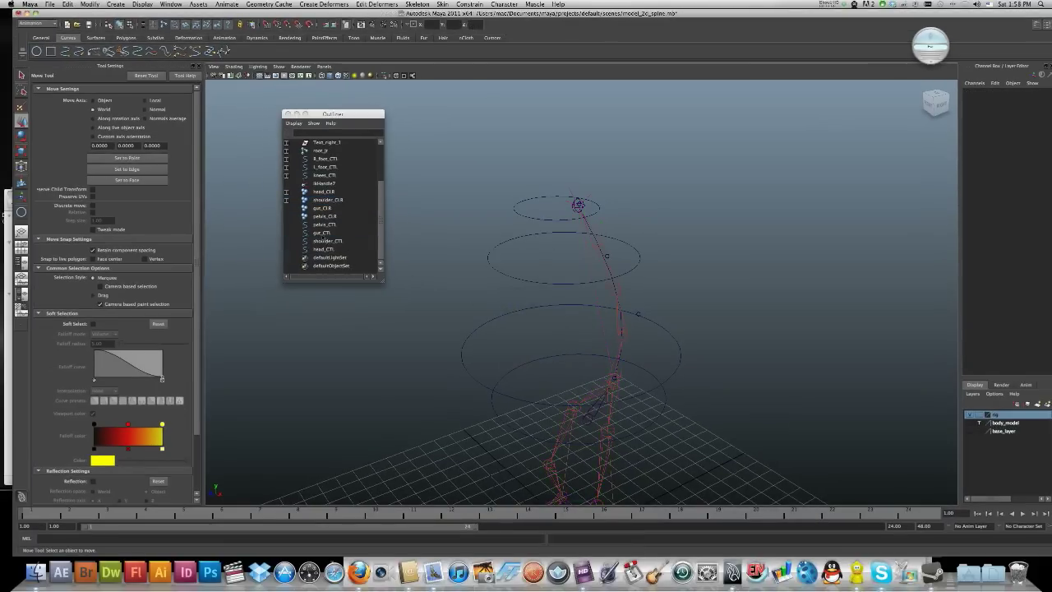
{"action": "left_click", "coordinate": [320, 232]}
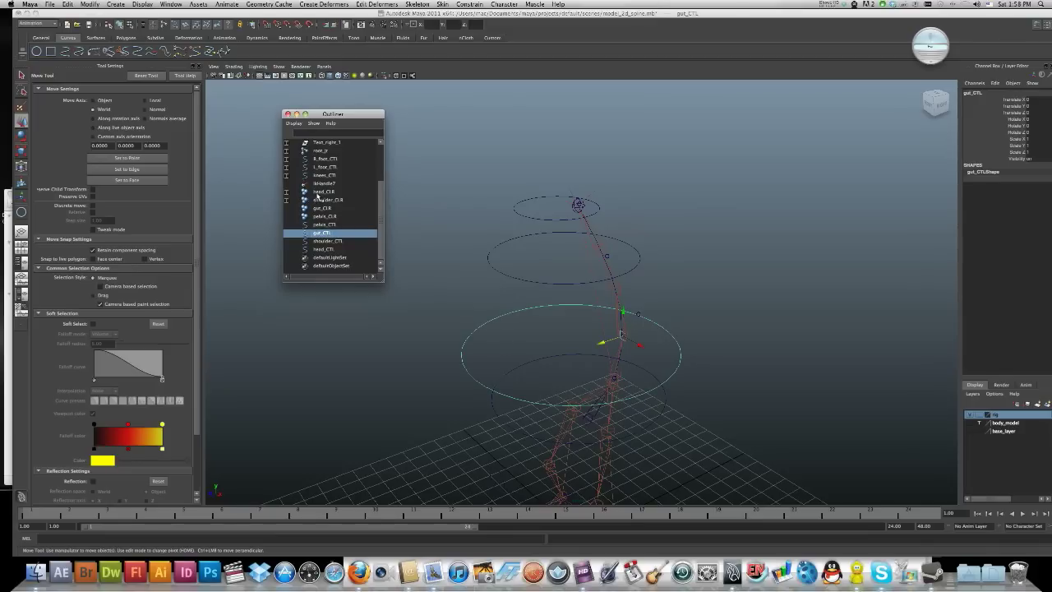
{"action": "left_click", "coordinate": [322, 208], "text": "ctrl"}
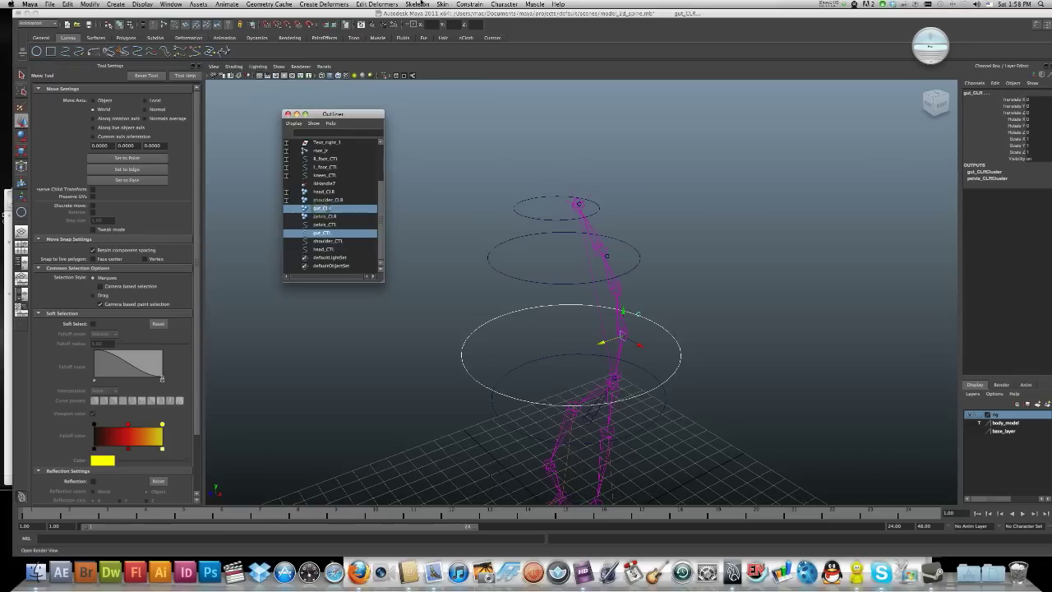
{"action": "left_click", "coordinate": [465, 5]}
{"action": "left_click", "coordinate": [470, 22]}
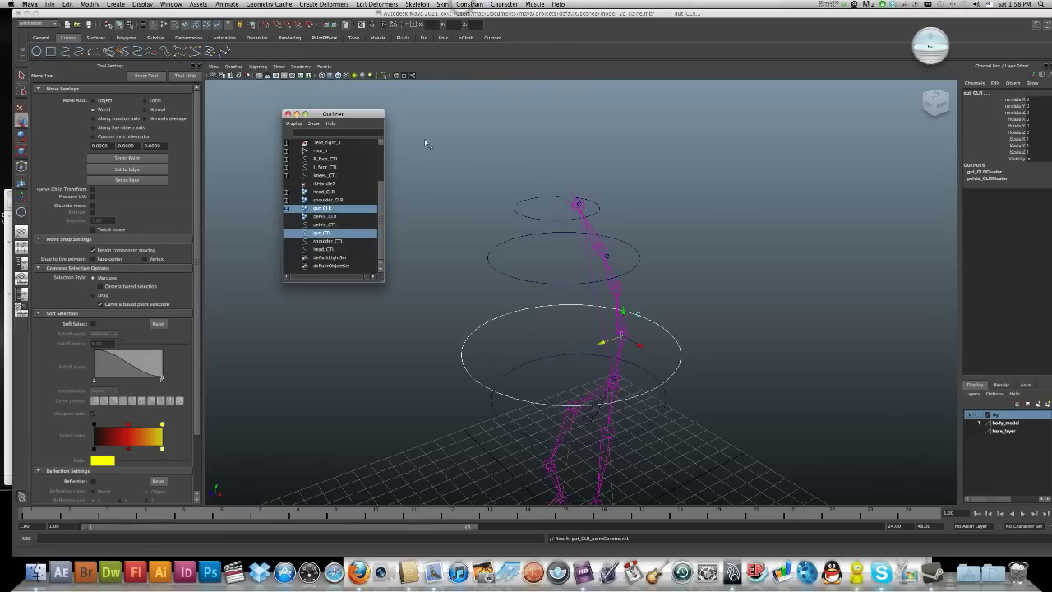
Step: Point-constrain the pelvis_CLR cluster to pelvis_CTL using the same constraint options, and clear the selection
{"action": "left_click", "coordinate": [324, 224]}
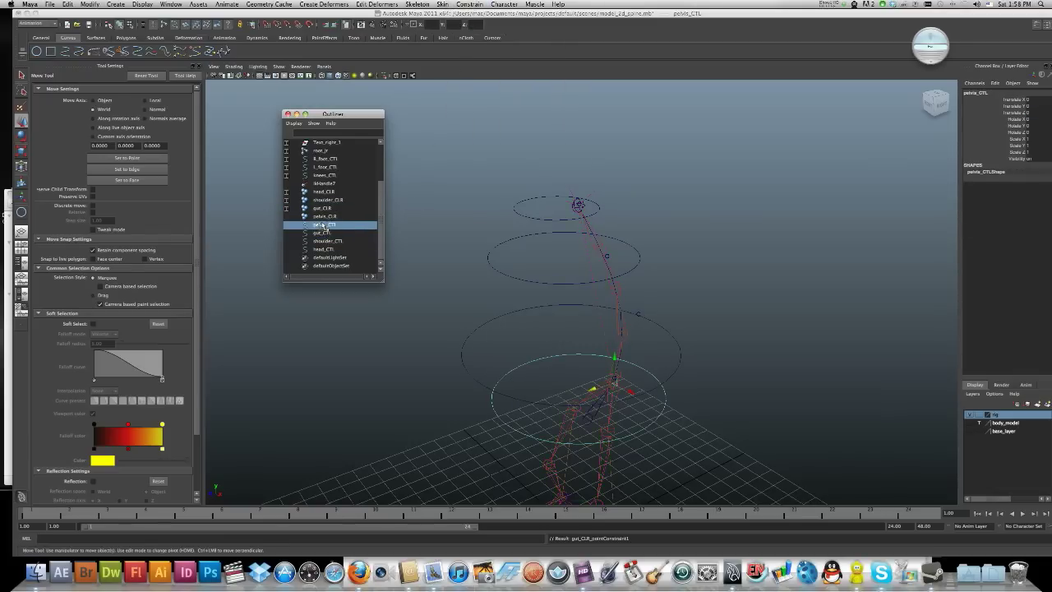
{"action": "left_click", "coordinate": [324, 216], "text": "ctrl"}
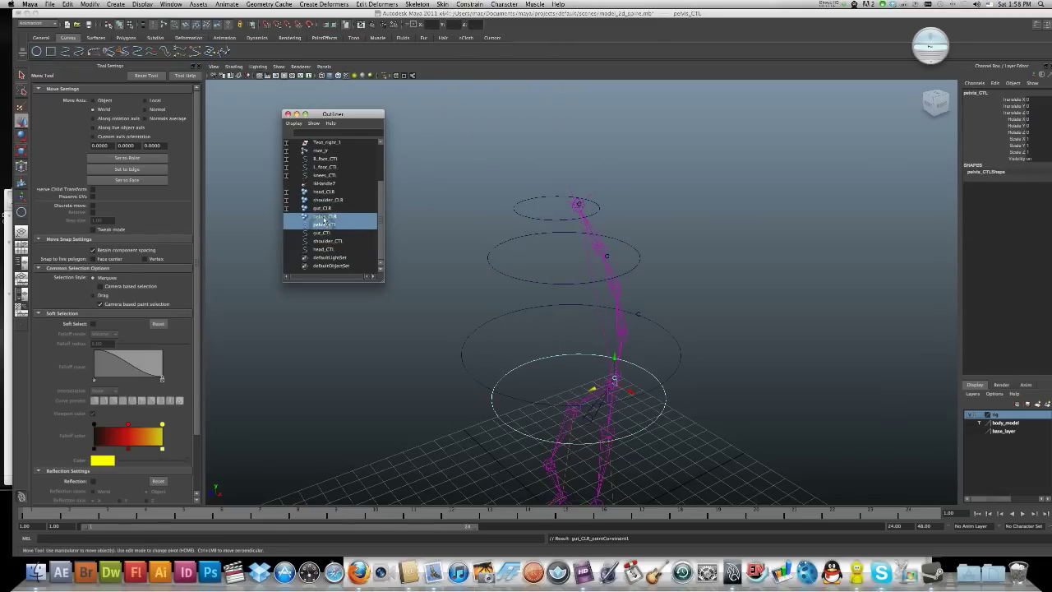
{"action": "left_click", "coordinate": [422, 3]}
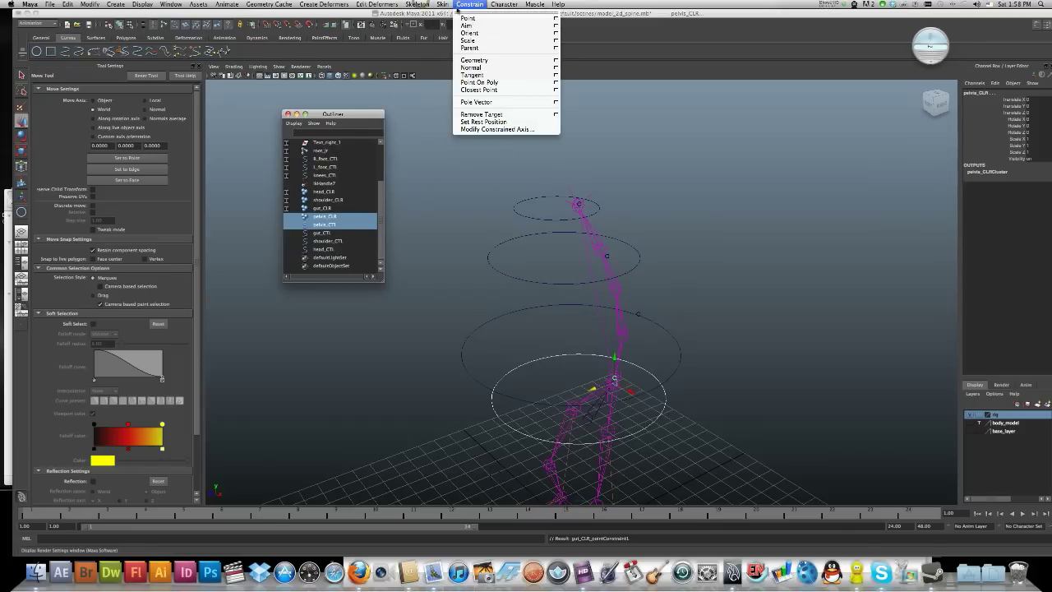
{"action": "left_click", "coordinate": [463, 21]}
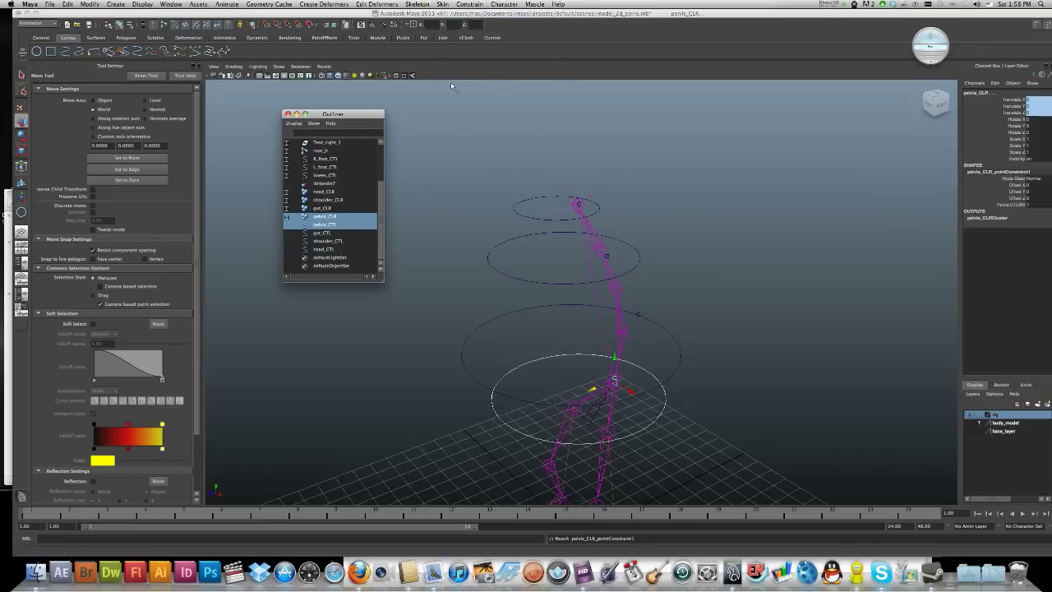
{"action": "left_click", "coordinate": [645, 186]}
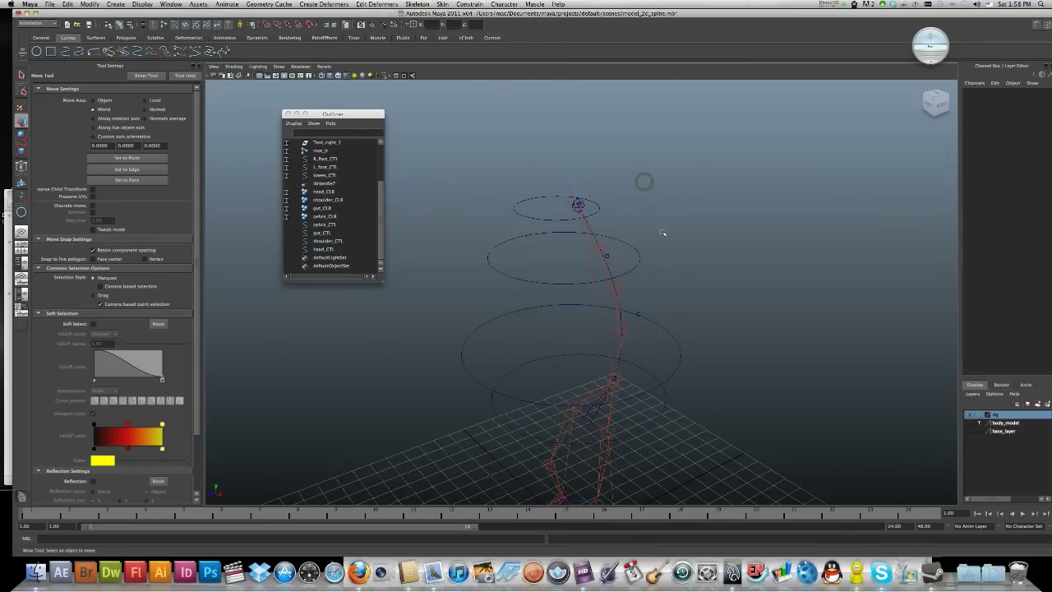
Step: Test the gut constraint by moving gut_CTL along the Z axis and then upward, and undo the upward move
{"action": "mouse_move", "coordinate": [681, 252]}
{"action": "left_mouse_down", "text": "alt"}
{"action": "mouse_move", "coordinate": [657, 238]}
{"action": "mouse_move", "coordinate": [688, 254]}
{"action": "mouse_move", "coordinate": [680, 259]}
{"action": "left_mouse_up", "text": "alt"}
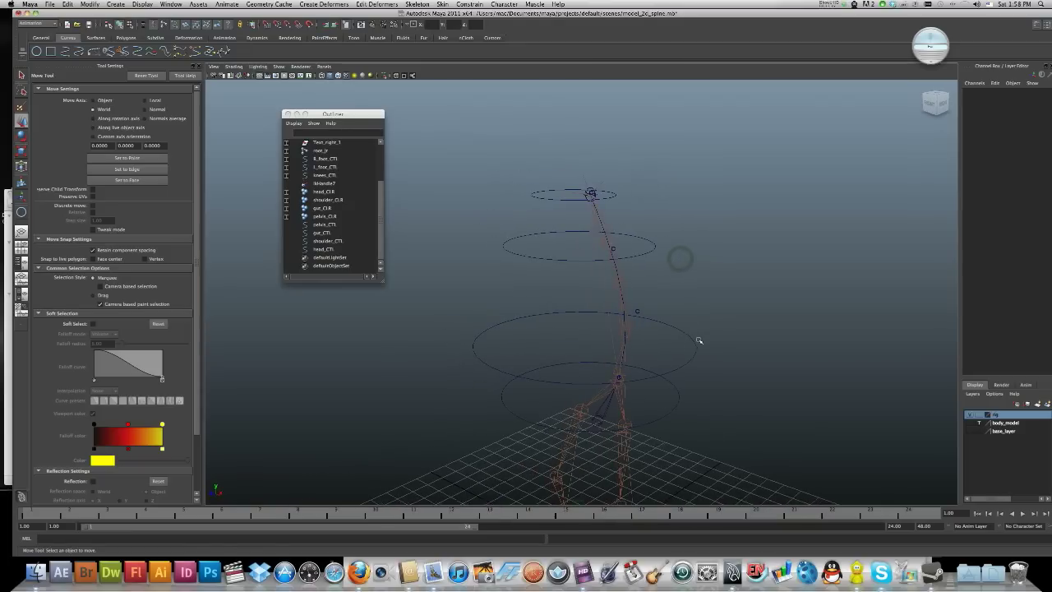
{"action": "left_click", "coordinate": [695, 342]}
{"action": "mouse_move", "coordinate": [612, 340]}
{"action": "left_mouse_down"}
{"action": "mouse_move", "coordinate": [591, 346]}
{"action": "mouse_move", "coordinate": [625, 334]}
{"action": "mouse_move", "coordinate": [589, 346]}
{"action": "mouse_move", "coordinate": [623, 335]}
{"action": "left_mouse_up"}
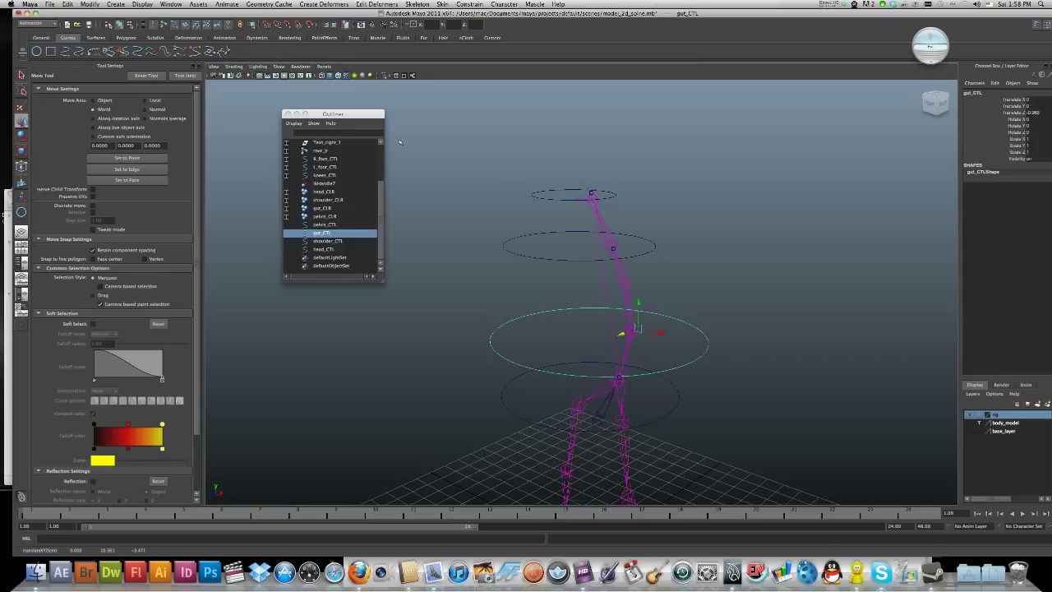
{"action": "middle_click_drag", "start_coordinate": [589, 306], "coordinate": [588, 224]}
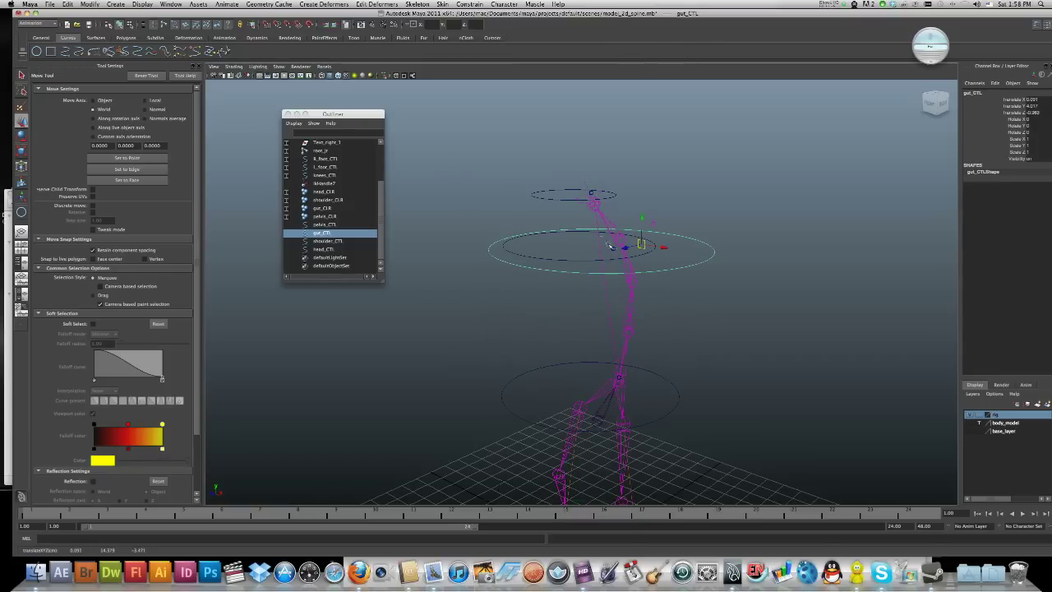
{"action": "key", "text": "z"}
Step: Hide the viewport grid and clear the selection
{"action": "middle_click_drag", "start_coordinate": [692, 370], "coordinate": [701, 262], "text": "alt"}
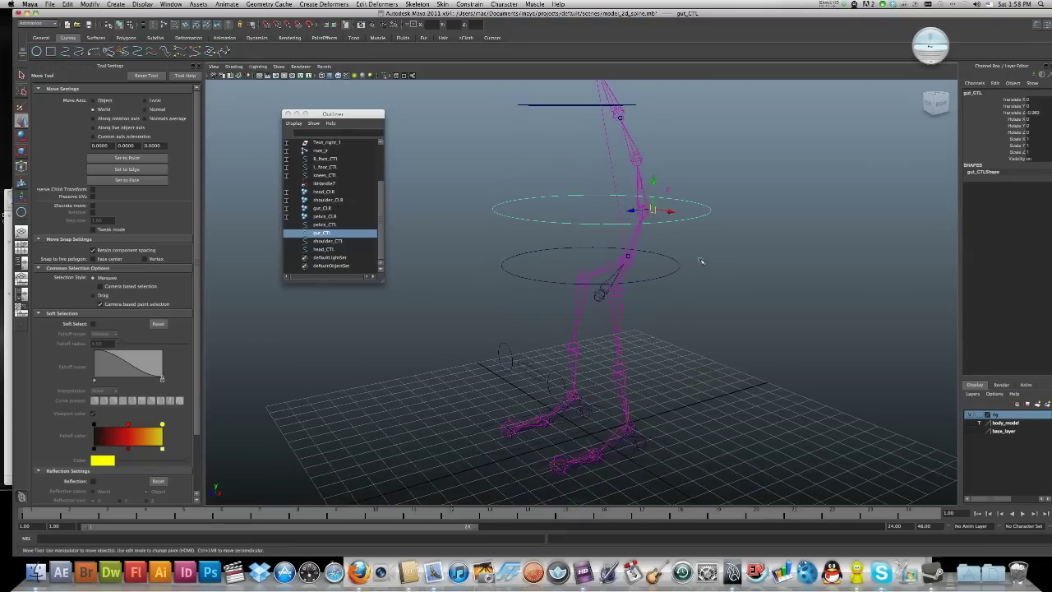
{"action": "left_click", "coordinate": [143, 5]}
{"action": "left_click", "coordinate": [148, 13]}
{"action": "left_click", "coordinate": [655, 284]}
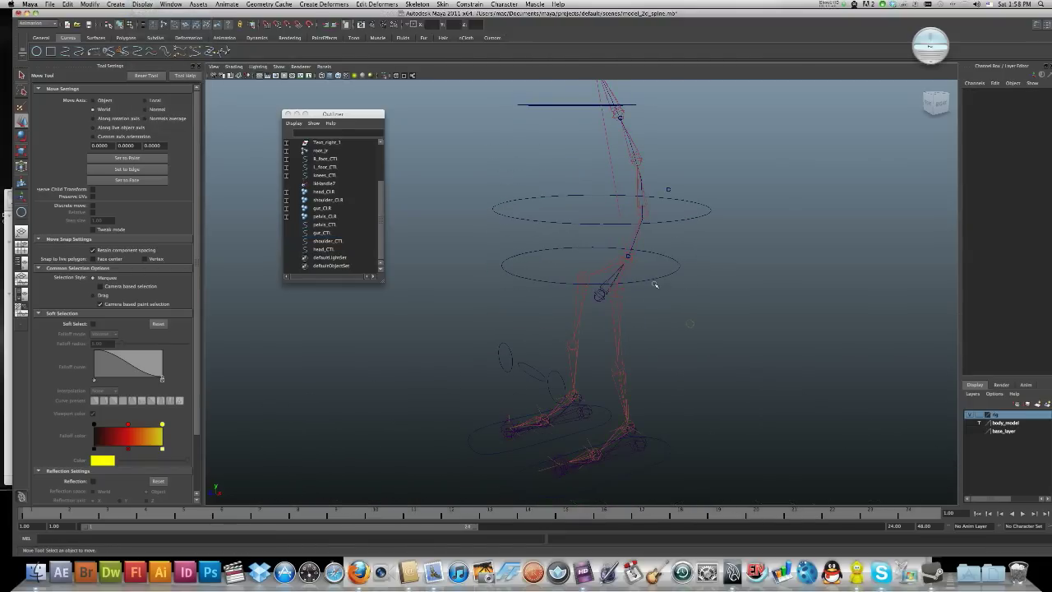
Step: Test the pelvis constraint by moving pelvis_CTL along the Z axis, and undo the move
{"action": "left_click", "coordinate": [653, 281]}
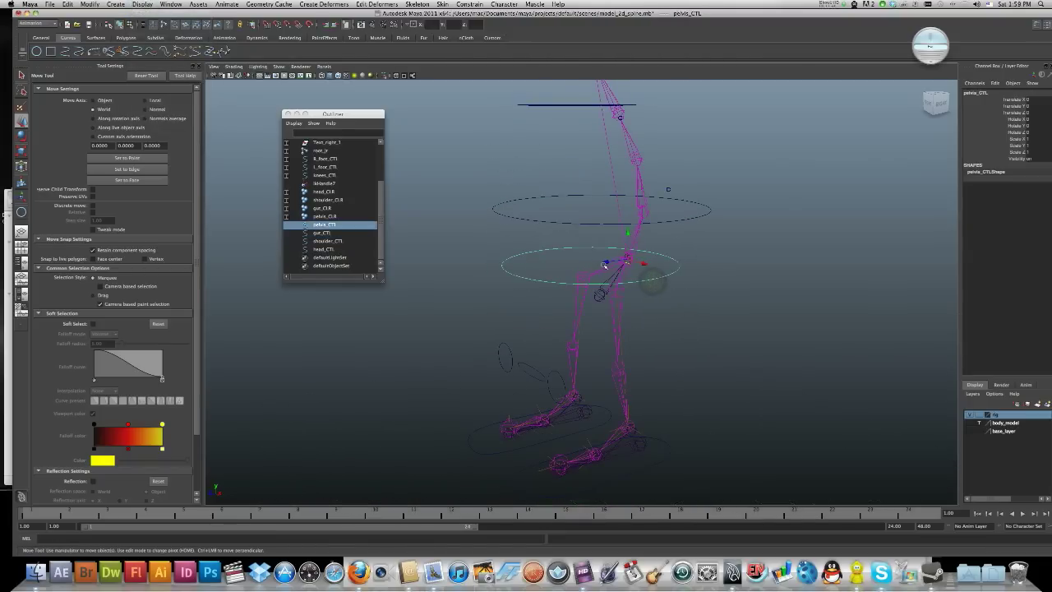
{"action": "left_click_drag", "start_coordinate": [605, 265], "coordinate": [578, 269]}
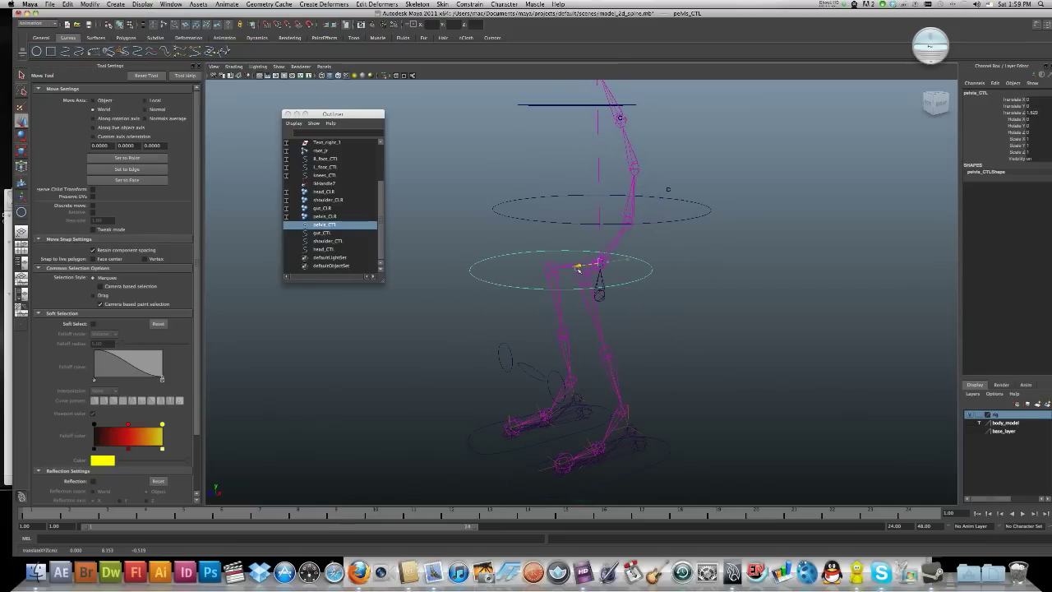
{"action": "key", "text": "ctrl+z"}
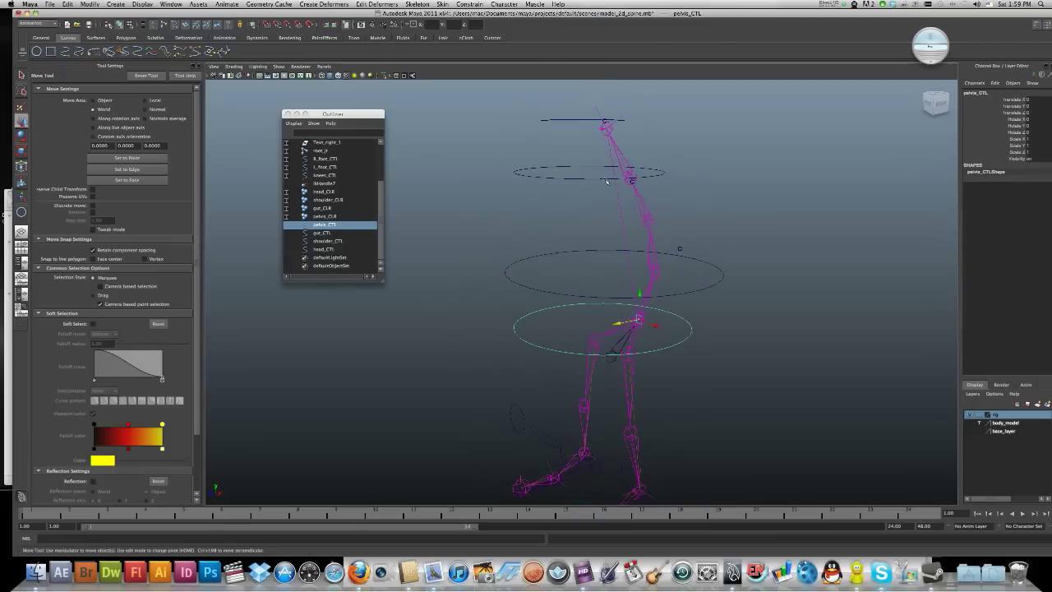
Step: Test the shoulder constraint by moving shoulder_CTL, undo the move, and clear the selection
{"action": "left_click", "coordinate": [605, 179]}
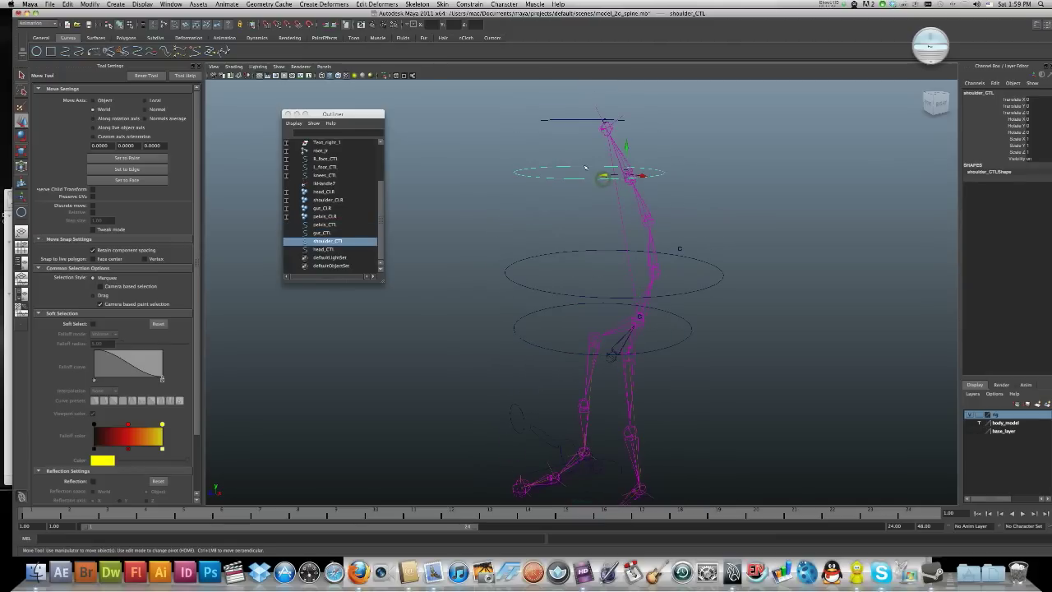
{"action": "left_click_drag", "start_coordinate": [540, 156], "coordinate": [625, 189], "text": "alt"}
{"action": "key", "text": "super+z"}
{"action": "left_click", "coordinate": [690, 209]}
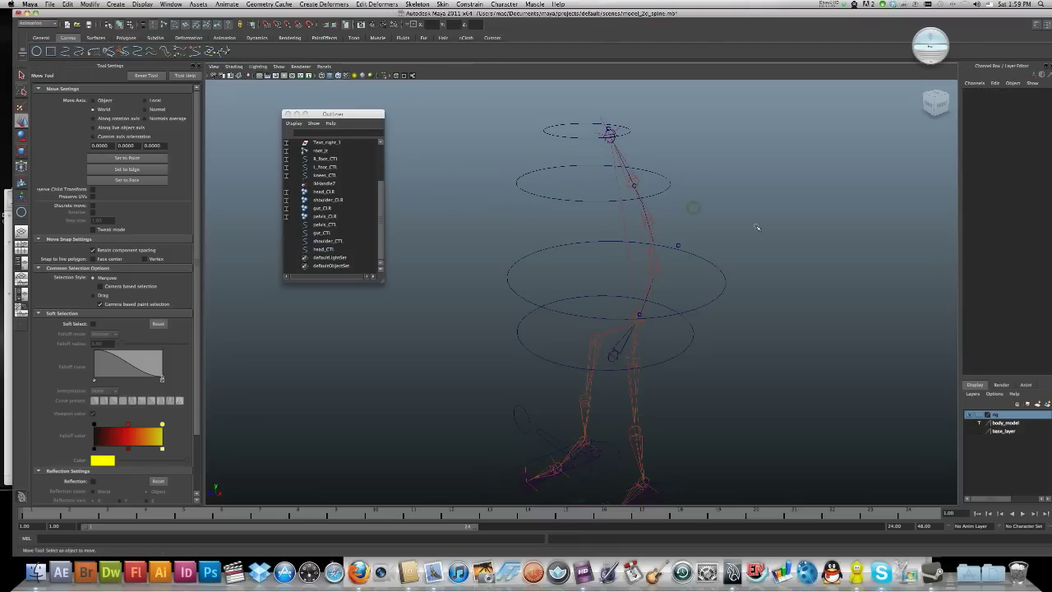